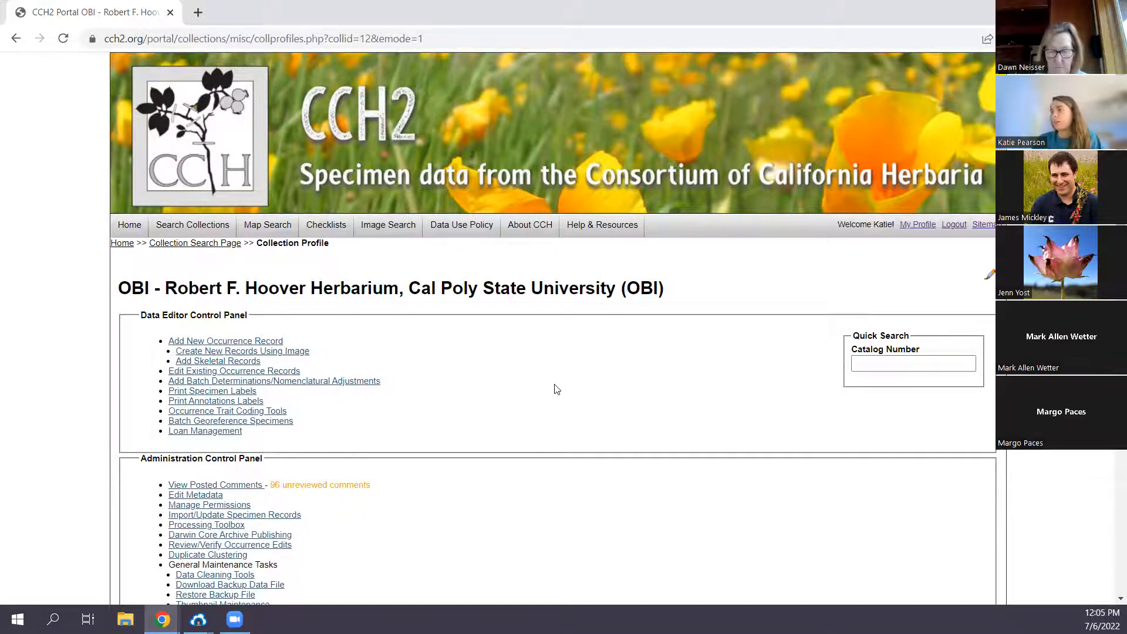
- Go from the portal home page through the user profile's occurrence management to the OBI - Robert F. Hoover Herbarium collection profile
{"action": "scroll", "coordinate": [511, 393], "scroll_direction": "down", "scroll_amount": 1}
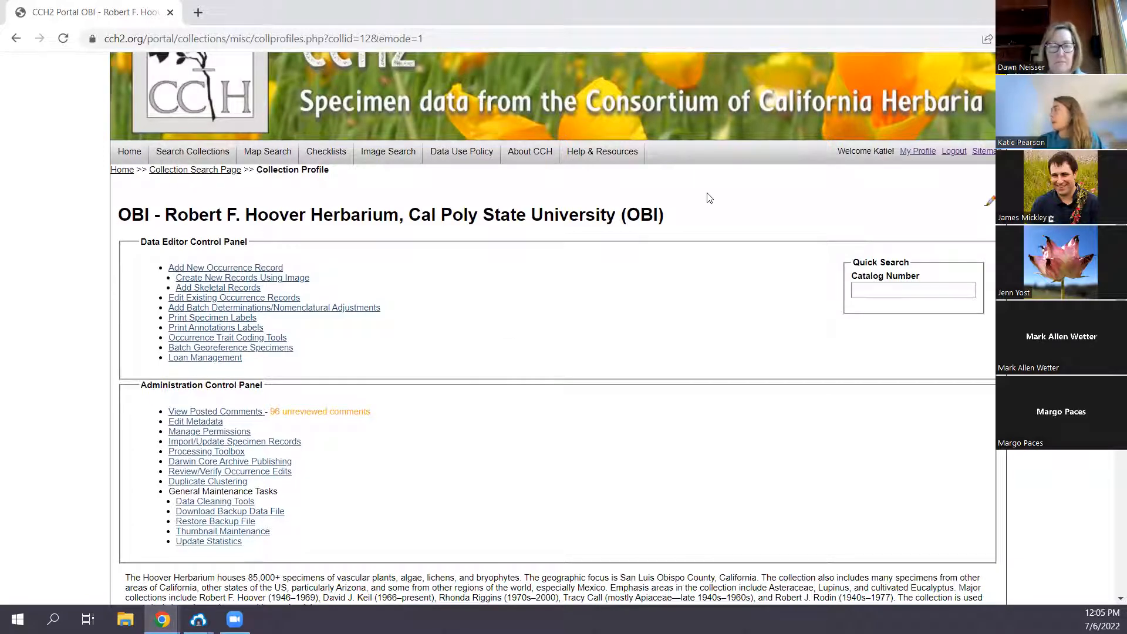
{"action": "left_click", "coordinate": [134, 153]}
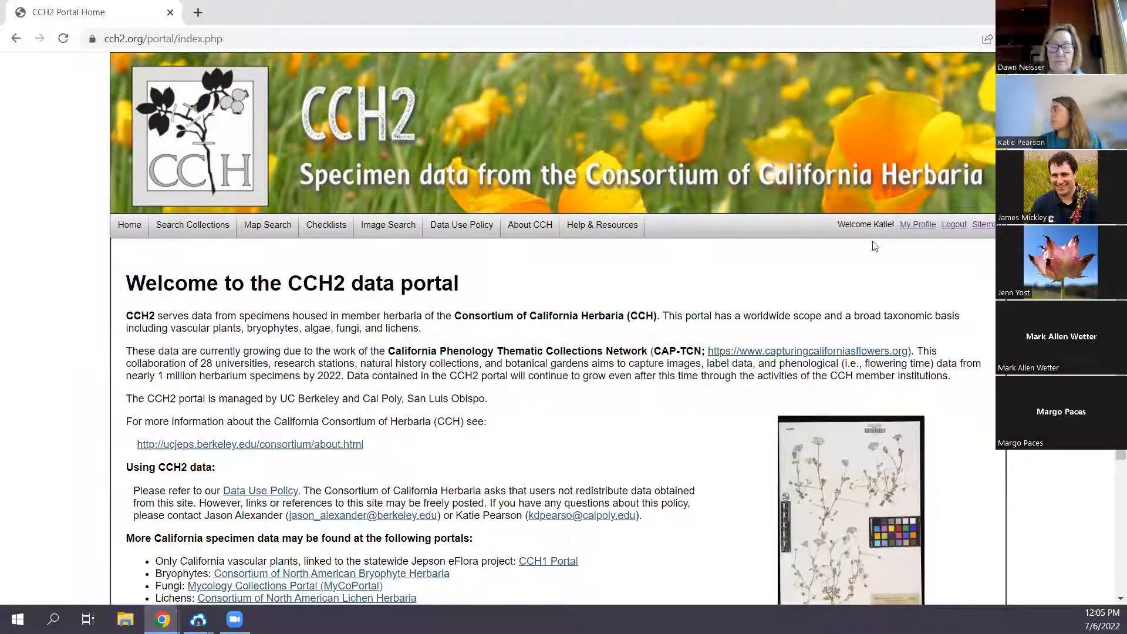
{"action": "left_click", "coordinate": [905, 231]}
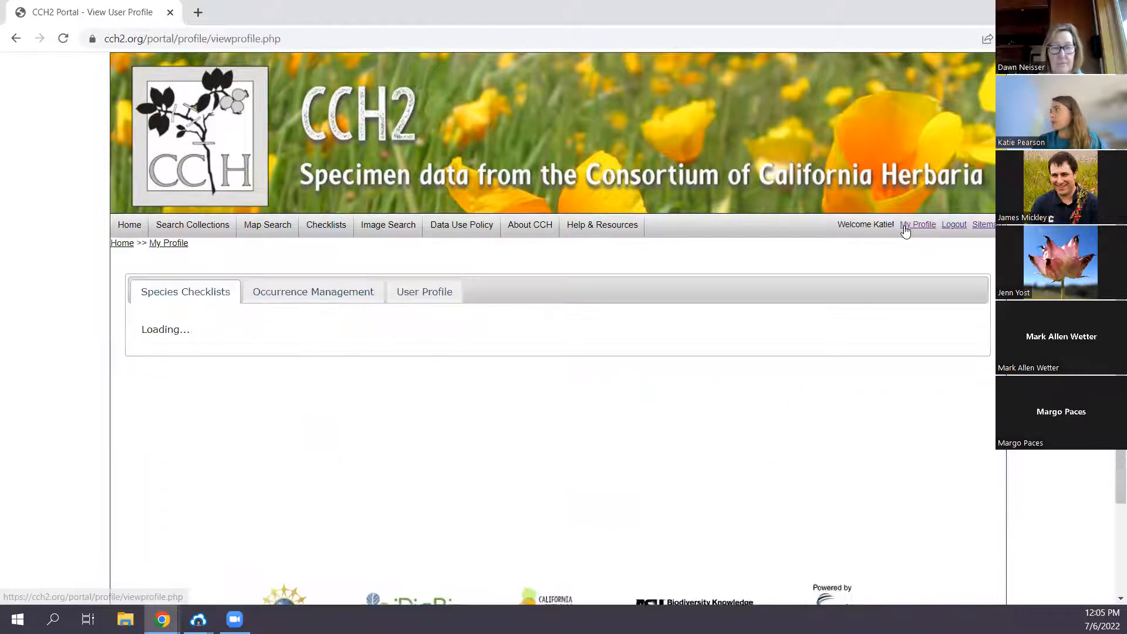
{"action": "left_click", "coordinate": [330, 293]}
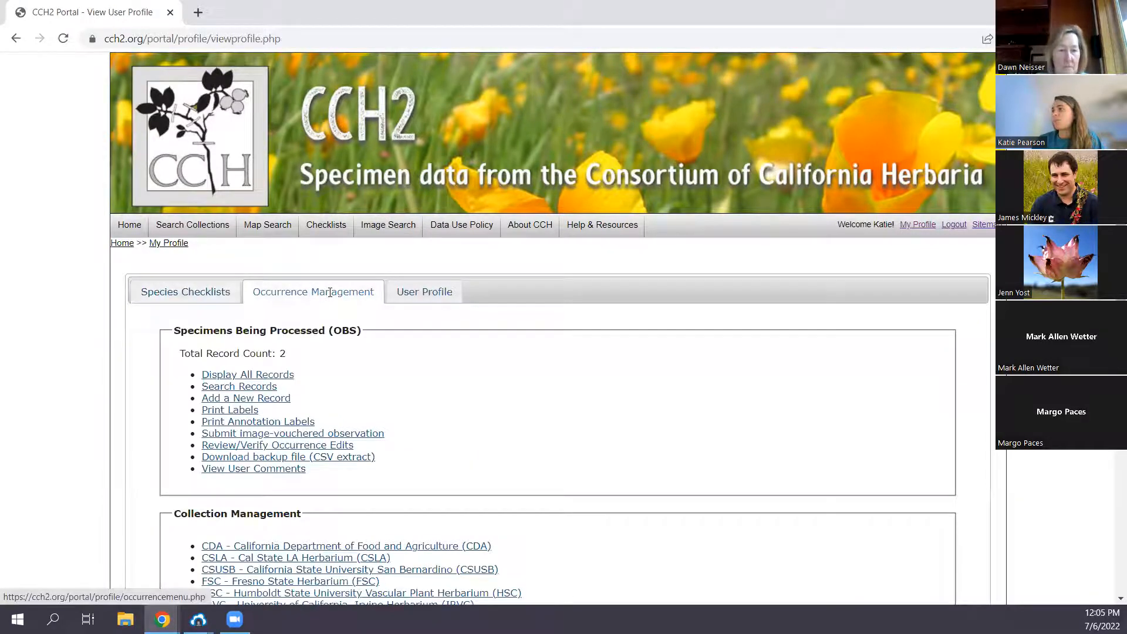
{"action": "scroll", "coordinate": [330, 292], "scroll_direction": "down", "scroll_amount": 3}
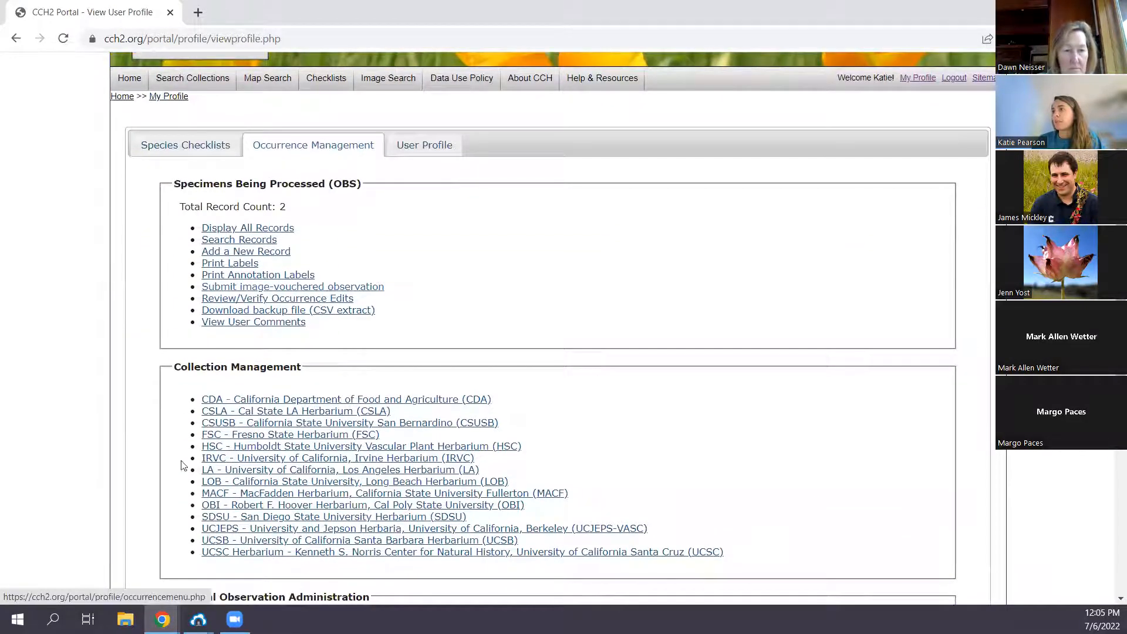
{"action": "left_click", "coordinate": [223, 506]}
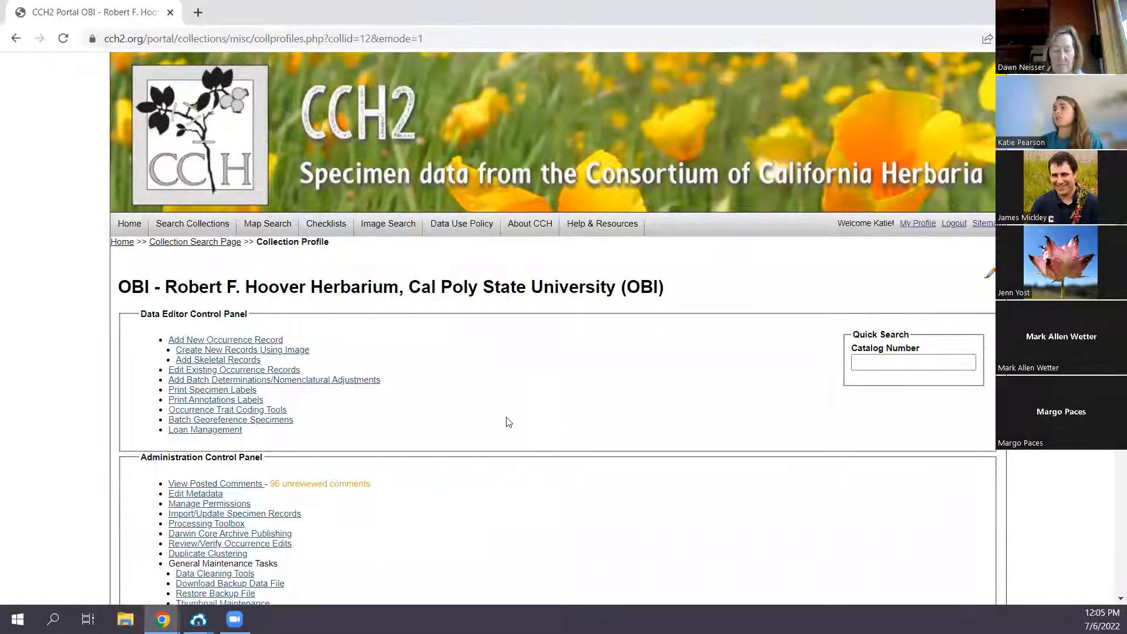
- Enlarge the page to 125% and open Loan Management for the OBI collection
{"action": "scroll", "coordinate": [511, 413], "scroll_direction": "down", "scroll_amount": 1}
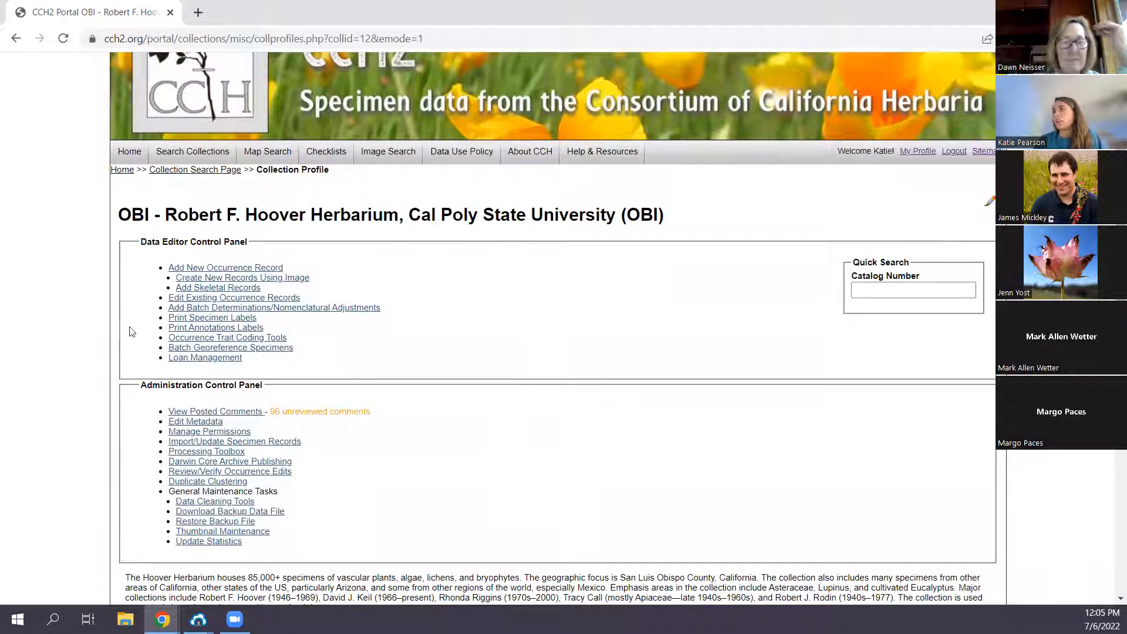
{"action": "key", "text": "ctrl+plus"}
{"action": "key", "text": "ctrl+plus"}
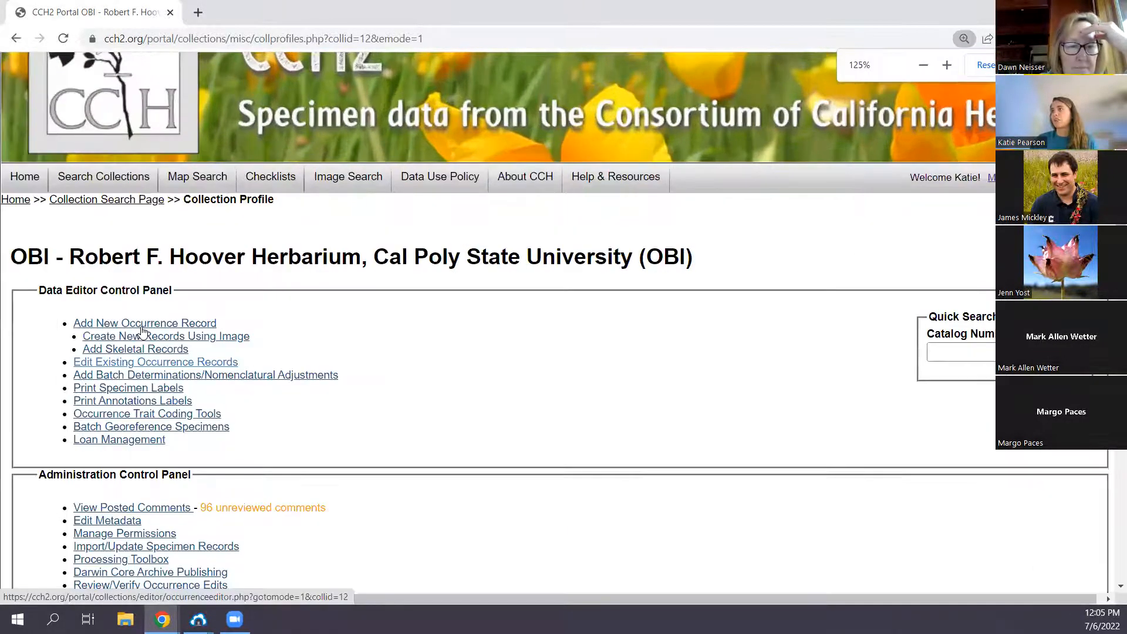
{"action": "left_click", "coordinate": [96, 442]}
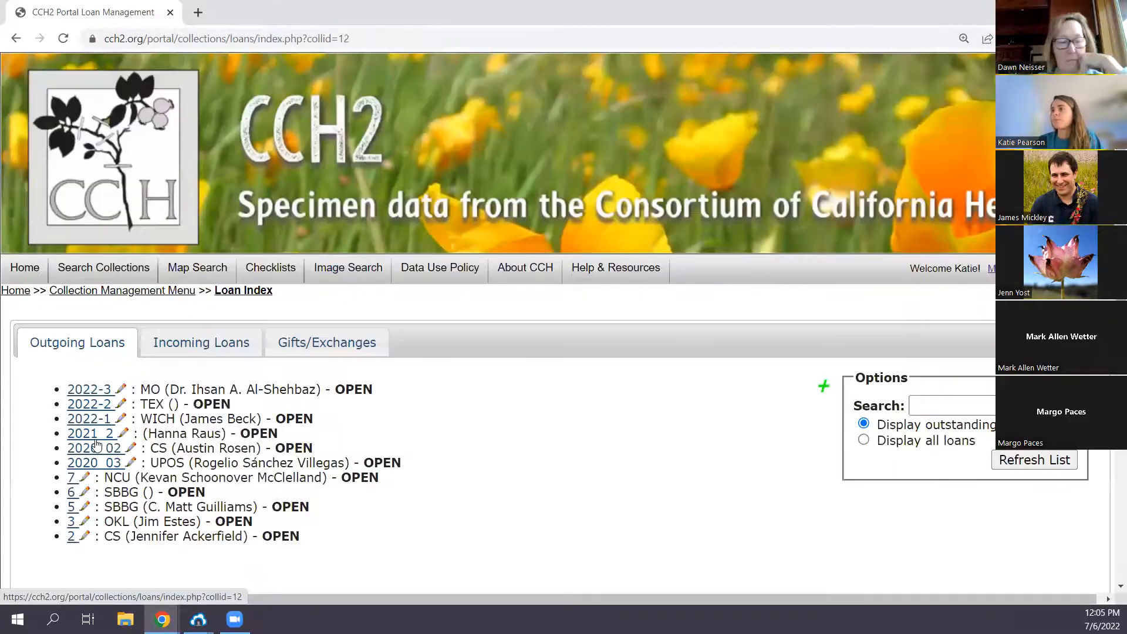
- Open the New Outgoing Loan form in the outgoing loans list
{"action": "scroll", "coordinate": [689, 448], "scroll_direction": "down", "scroll_amount": 2}
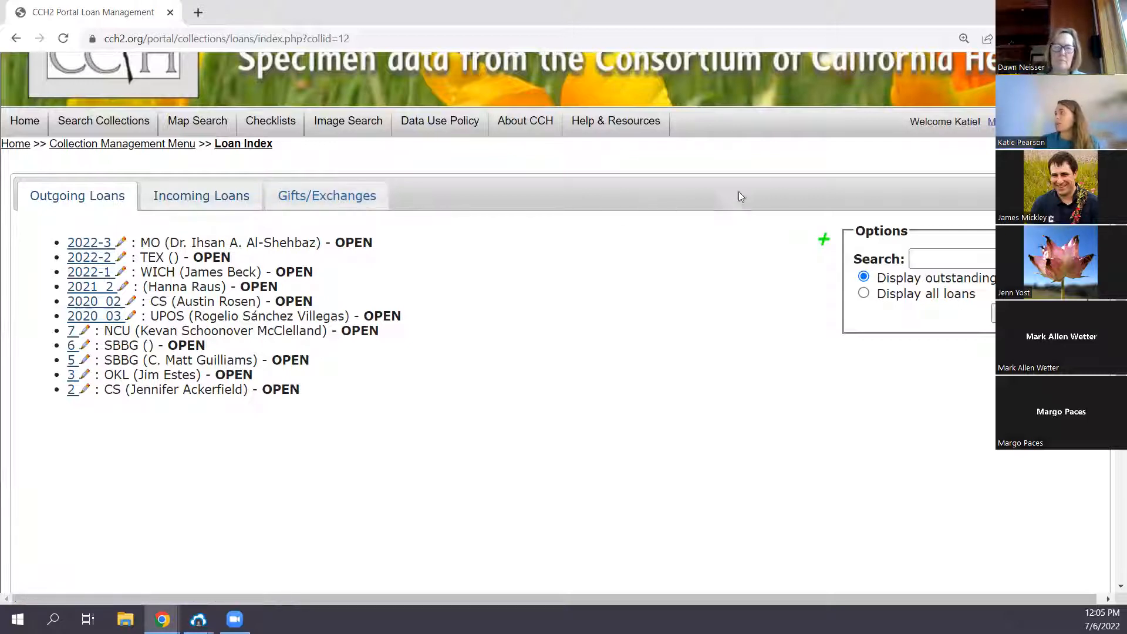
{"action": "left_click", "coordinate": [824, 240]}
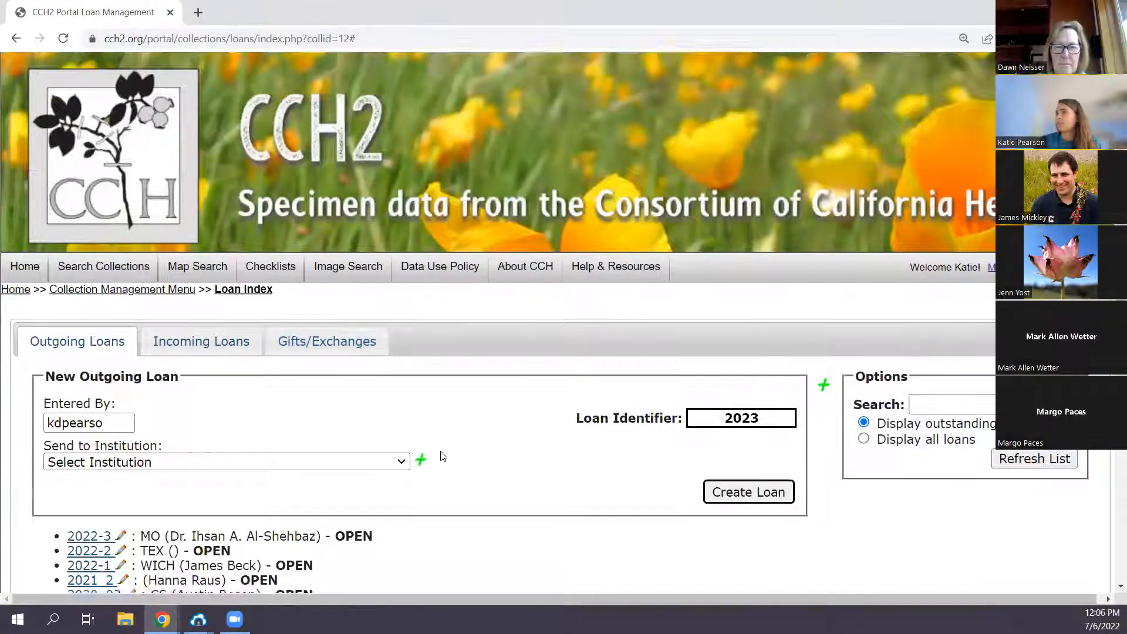
{"action": "scroll", "coordinate": [441, 458], "scroll_direction": "down", "scroll_amount": 3}
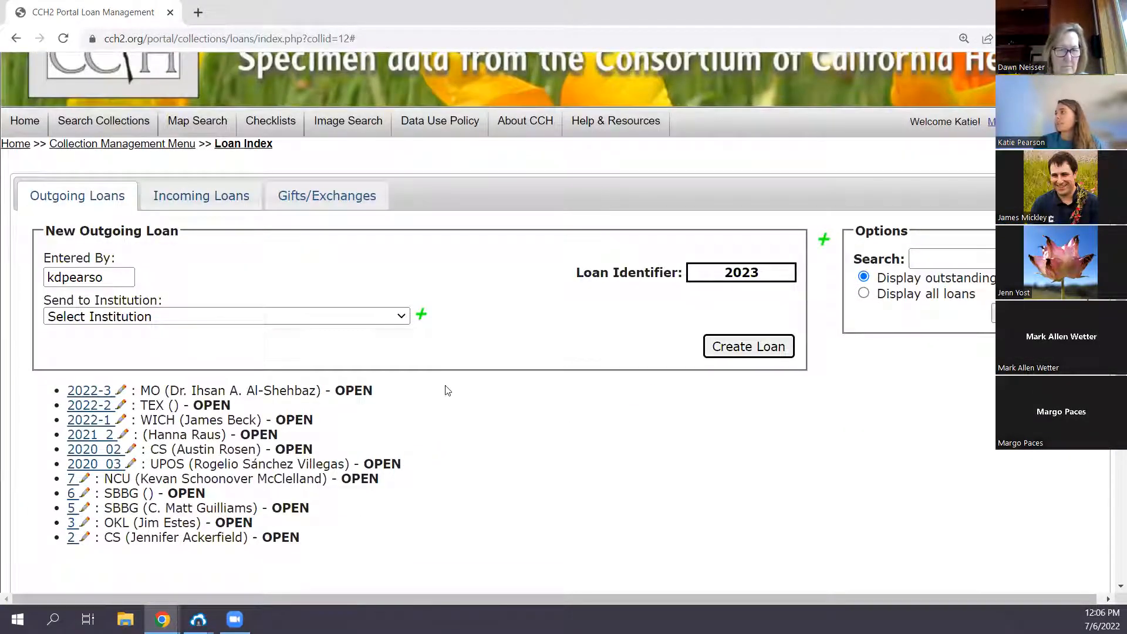
- Examine the recipient institutions offered for the new loan and the number suggested as the loan identifier
{"action": "left_click", "coordinate": [109, 316]}
{"action": "left_click_drag", "start_coordinate": [717, 40], "coordinate": [698, 5]}
{"action": "left_click", "coordinate": [567, 326]}
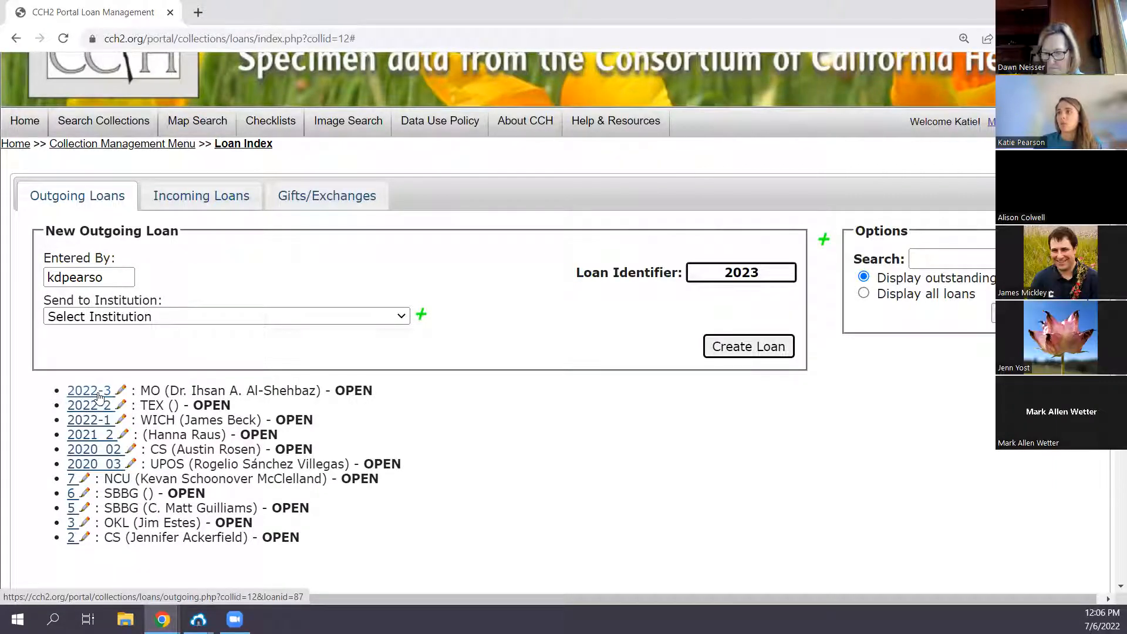
{"action": "left_click_drag", "start_coordinate": [773, 273], "coordinate": [753, 273]}
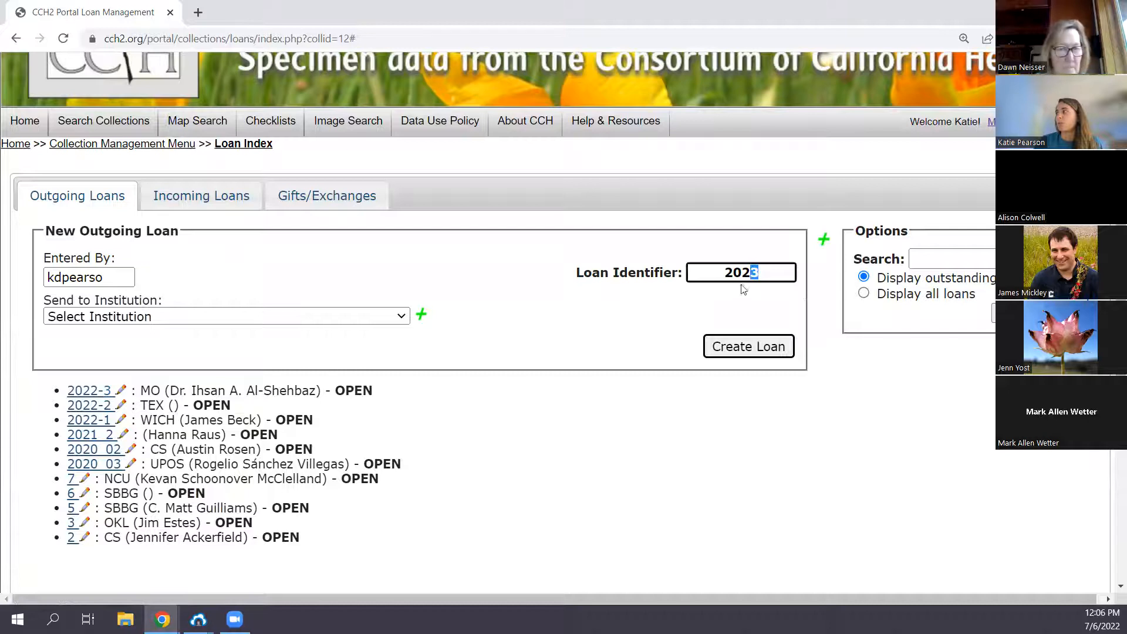
{"action": "left_click", "coordinate": [550, 380]}
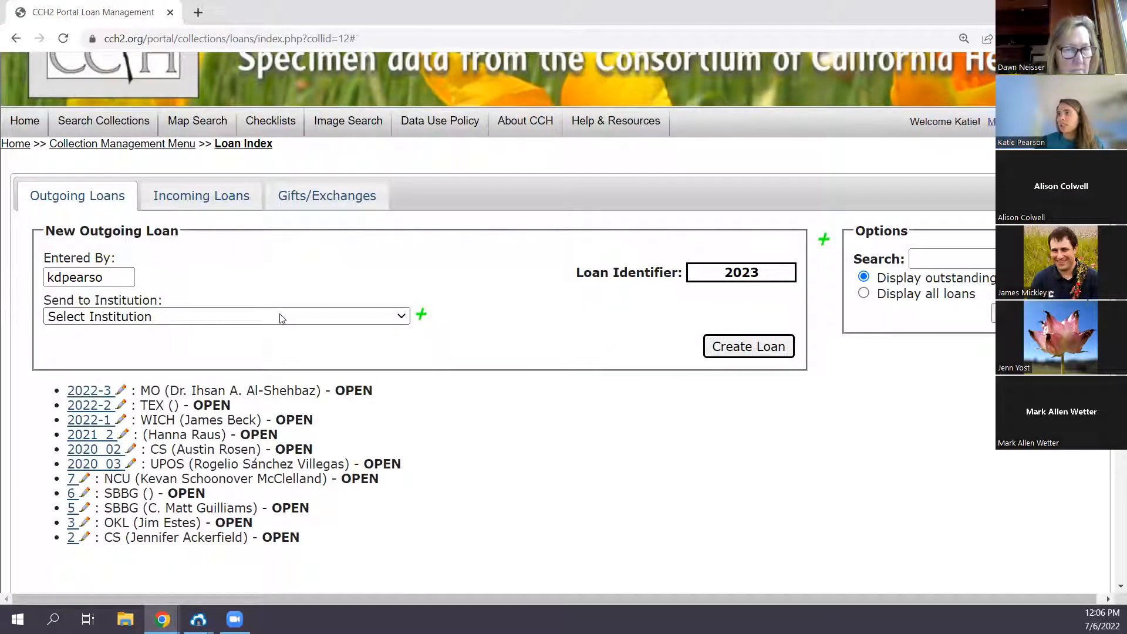
{"action": "left_click", "coordinate": [47, 311]}
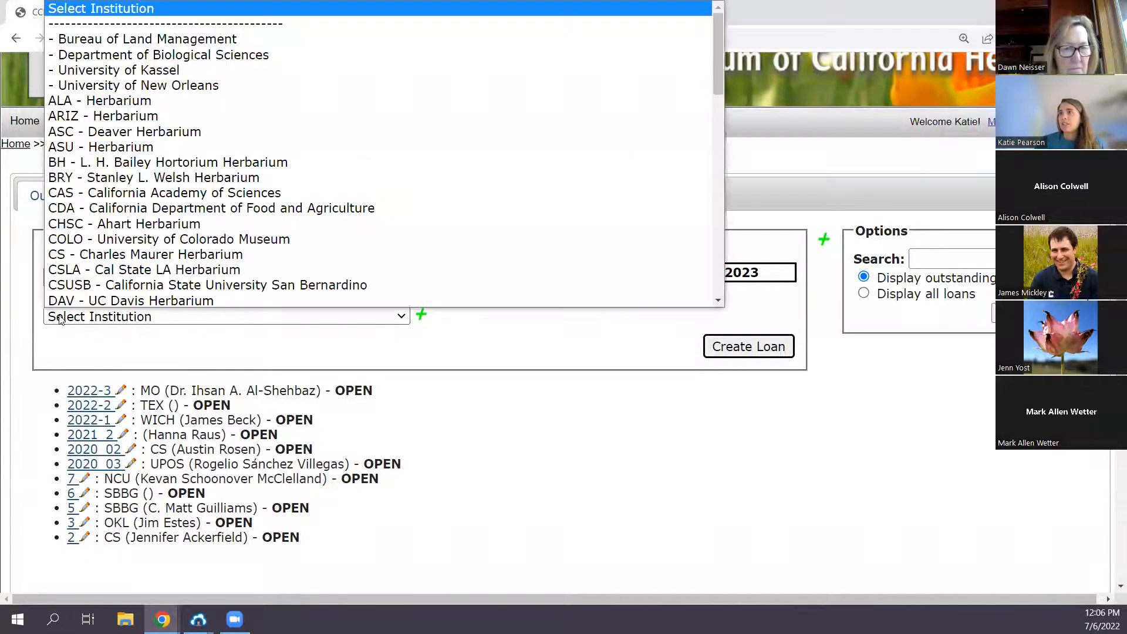
{"action": "left_click_drag", "start_coordinate": [719, 31], "coordinate": [713, 240]}
{"action": "left_click", "coordinate": [552, 345]}
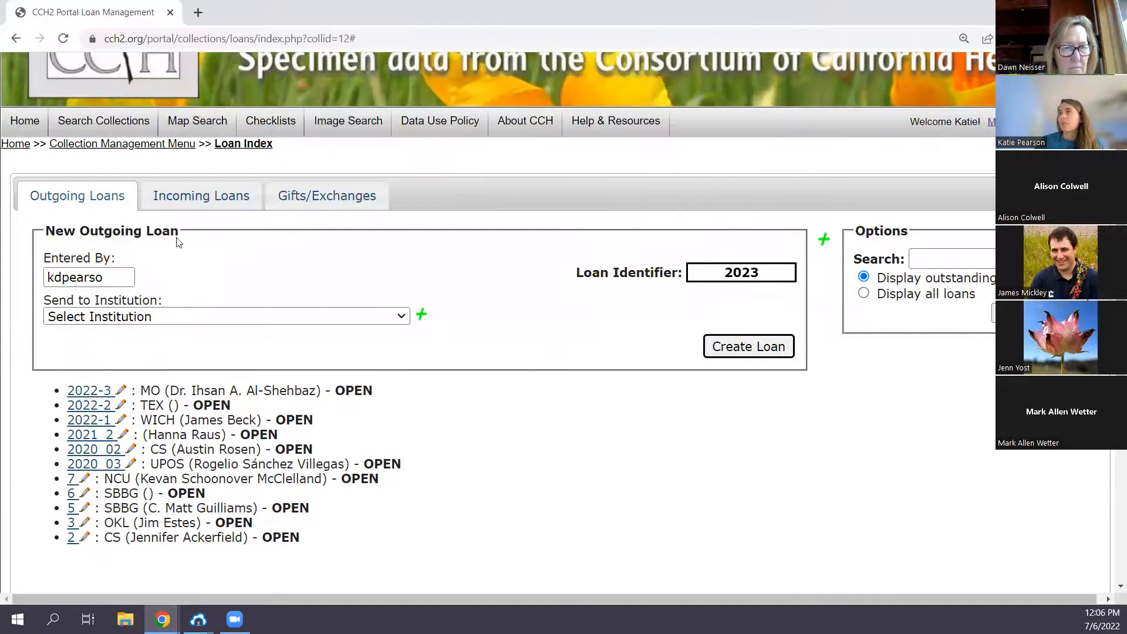
- View the portal's searchable collections on a separate Search Collections page, then return to the new loan form
{"action": "right_click", "coordinate": [89, 120]}
{"action": "left_click", "coordinate": [126, 132]}
{"action": "left_click", "coordinate": [258, 12]}
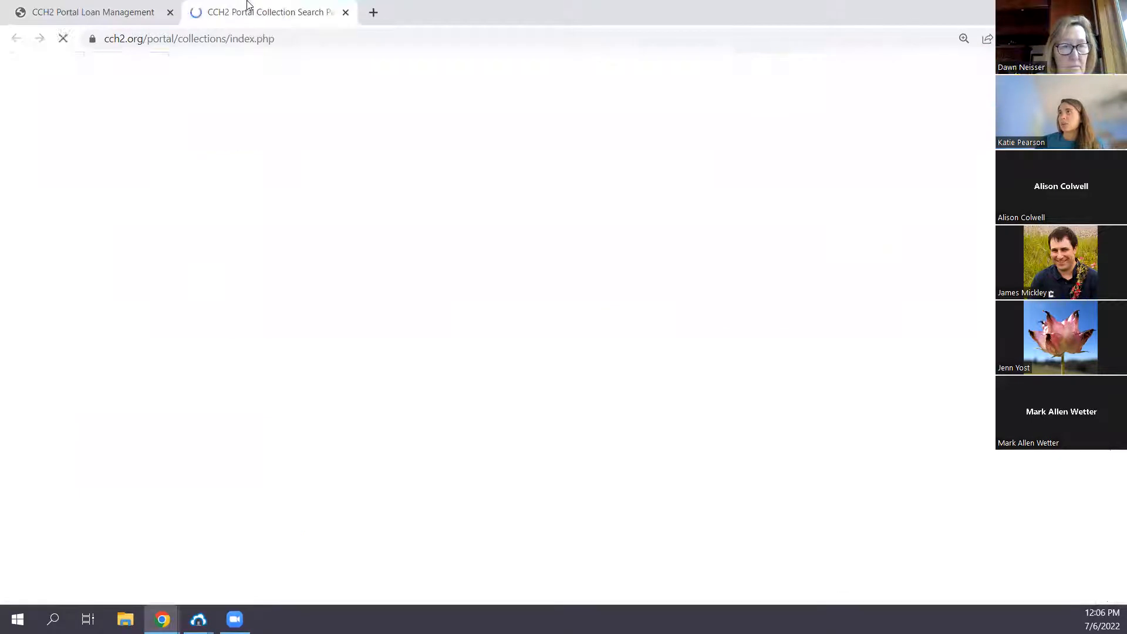
{"action": "left_click_drag", "start_coordinate": [1119, 128], "coordinate": [1109, 561]}
{"action": "left_click", "coordinate": [138, 16]}
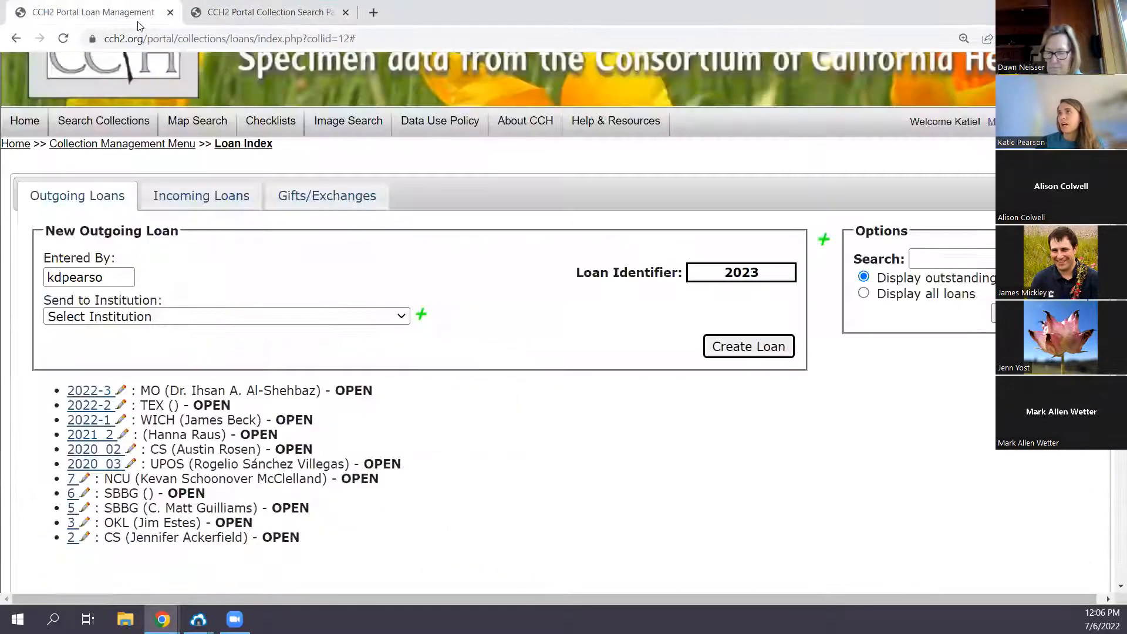
- Compare the available Send to Institution entries with the portal's collections, without selecting a recipient
{"action": "left_click", "coordinate": [223, 319]}
{"action": "left_click_drag", "start_coordinate": [719, 29], "coordinate": [707, 8]}
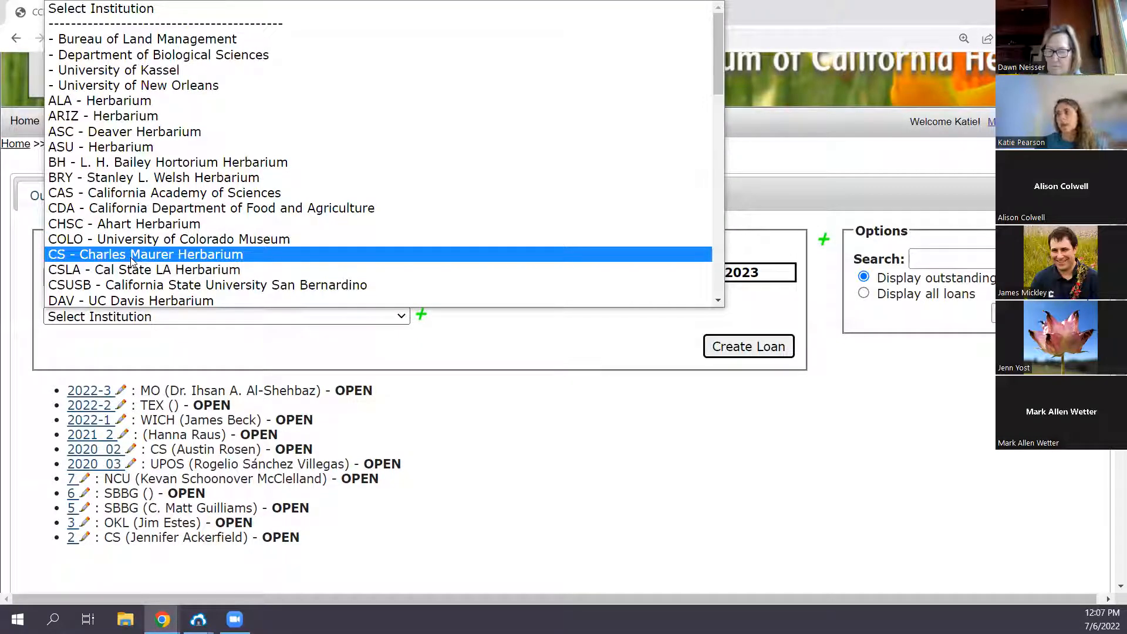
{"action": "left_click", "coordinate": [568, 346]}
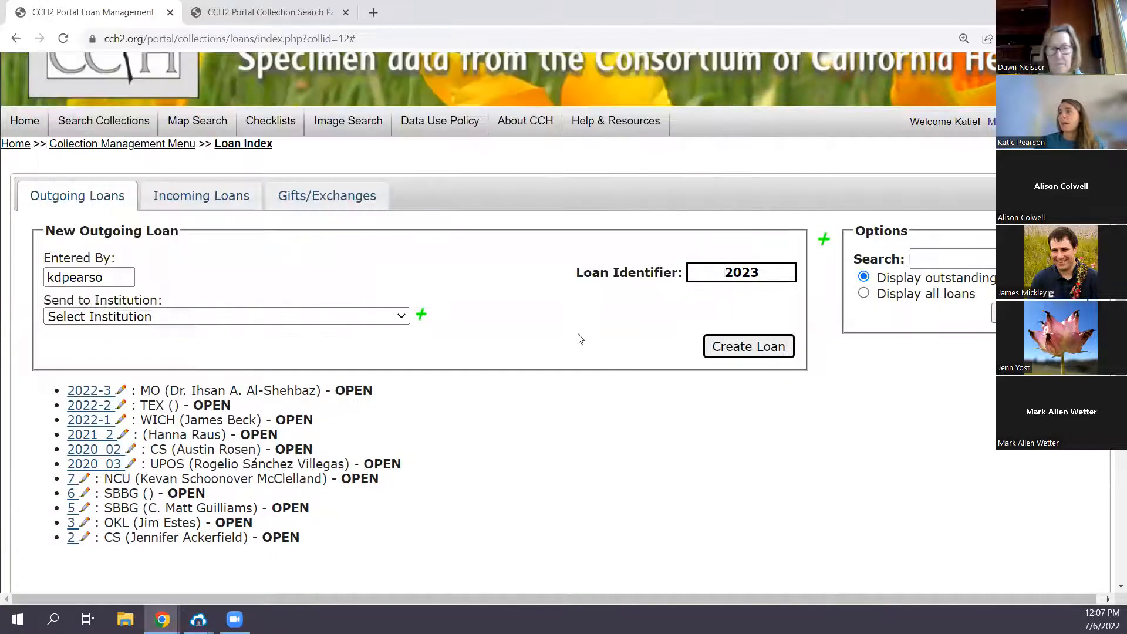
{"action": "left_click", "coordinate": [286, 321]}
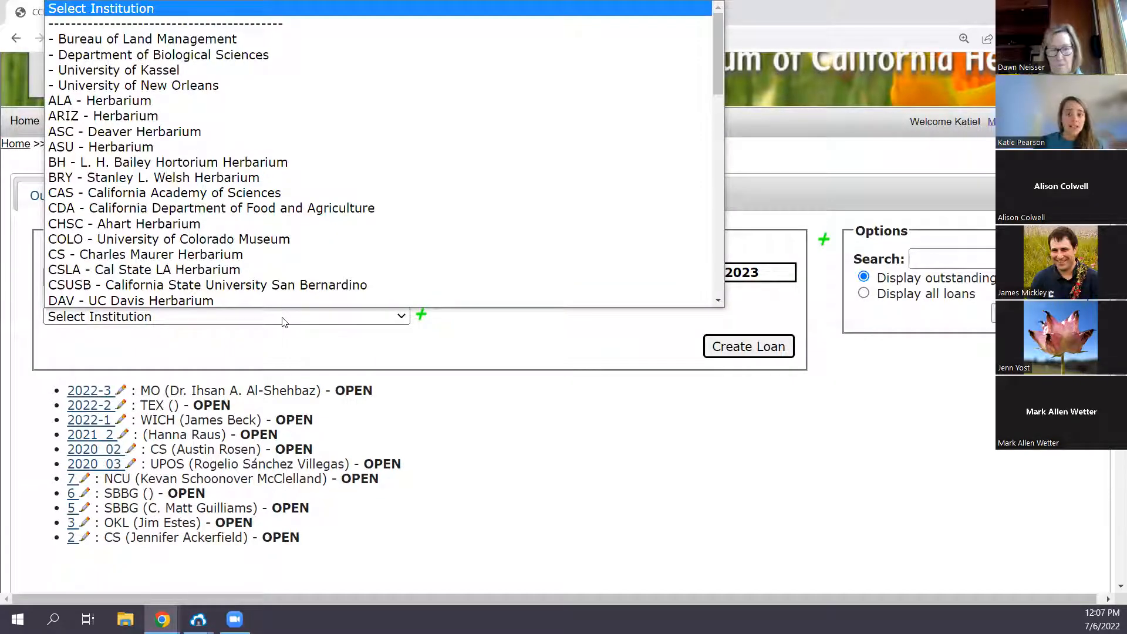
{"action": "left_click", "coordinate": [464, 354]}
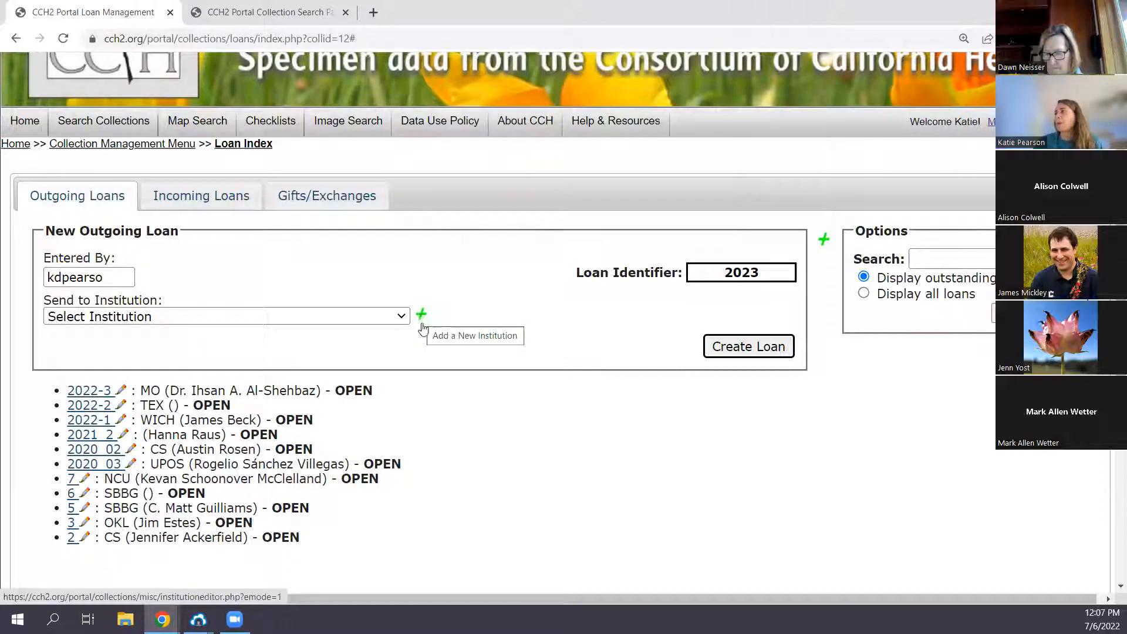
{"action": "left_click", "coordinate": [378, 318]}
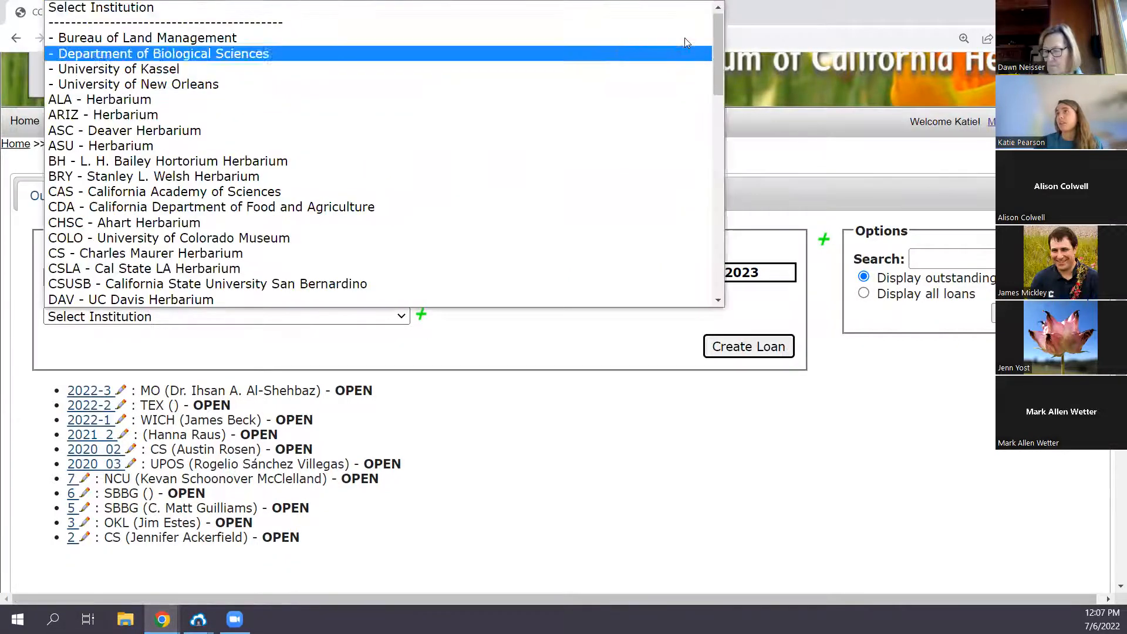
{"action": "left_click_drag", "start_coordinate": [714, 31], "coordinate": [532, 321]}
{"action": "left_click", "coordinate": [493, 356]}
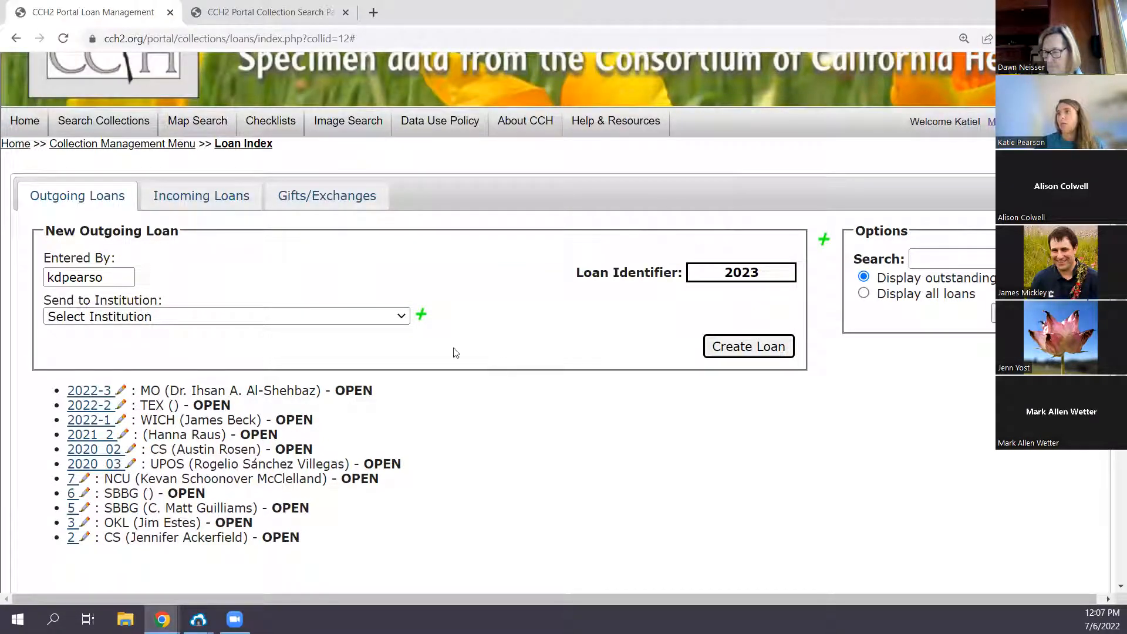
- Look through the full list of institutions available as recipients for the new outgoing loan, without selecting one
{"action": "left_click", "coordinate": [369, 320]}
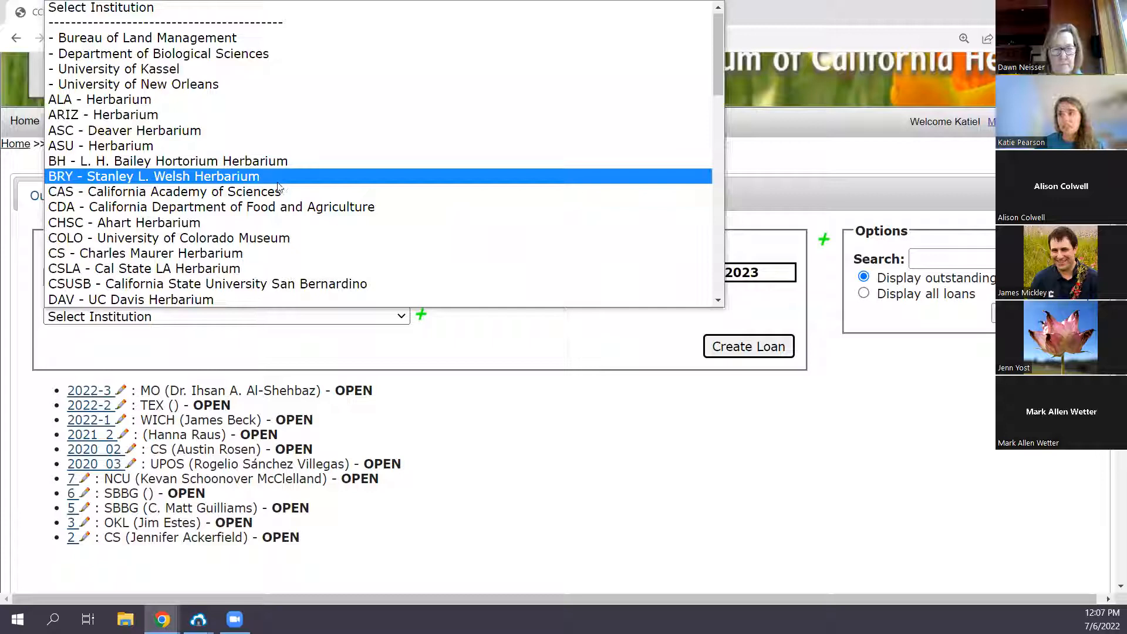
{"action": "scroll", "coordinate": [176, 241], "scroll_direction": "down", "scroll_amount": 15}
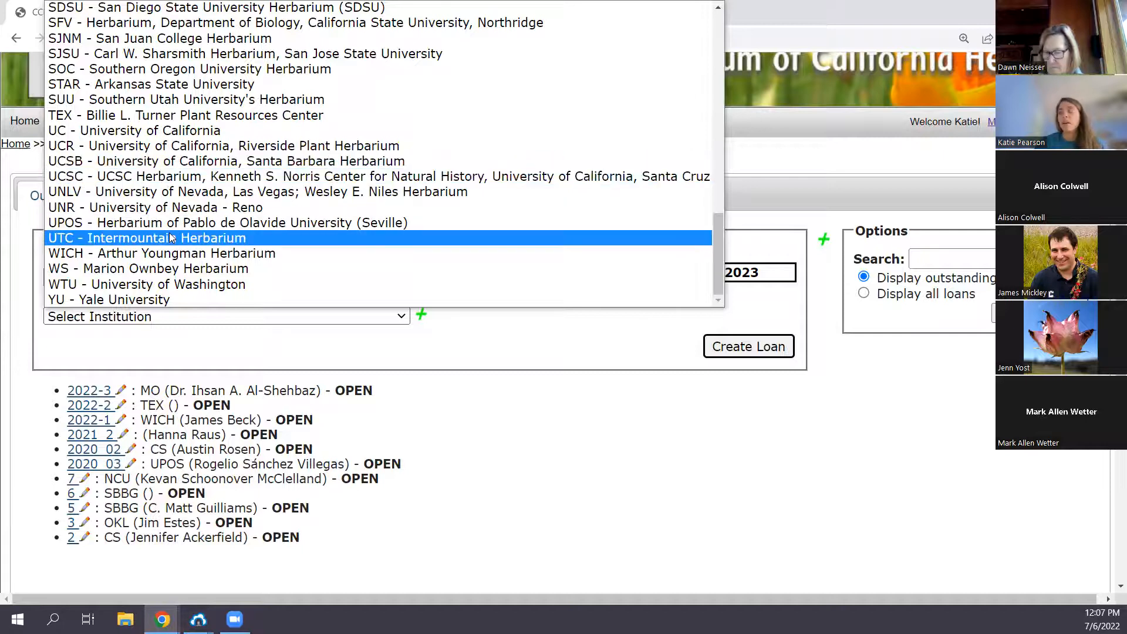
{"action": "scroll", "coordinate": [170, 237], "scroll_direction": "up", "scroll_amount": 4}
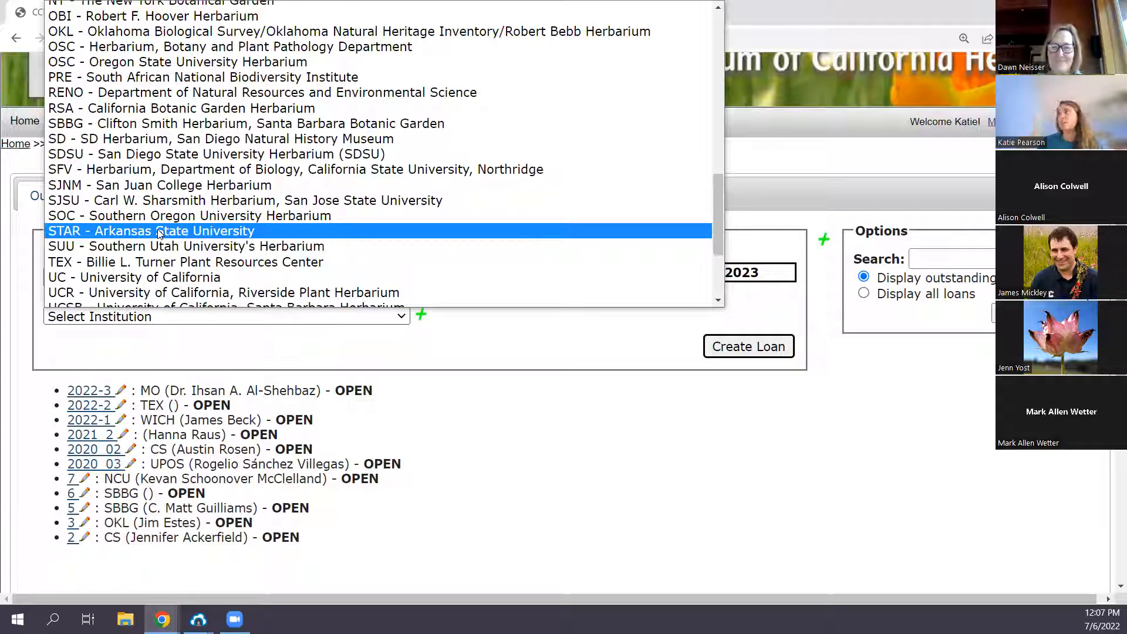
{"action": "scroll", "coordinate": [176, 223], "scroll_direction": "up", "scroll_amount": 3}
{"action": "scroll", "coordinate": [184, 218], "scroll_direction": "up", "scroll_amount": 5}
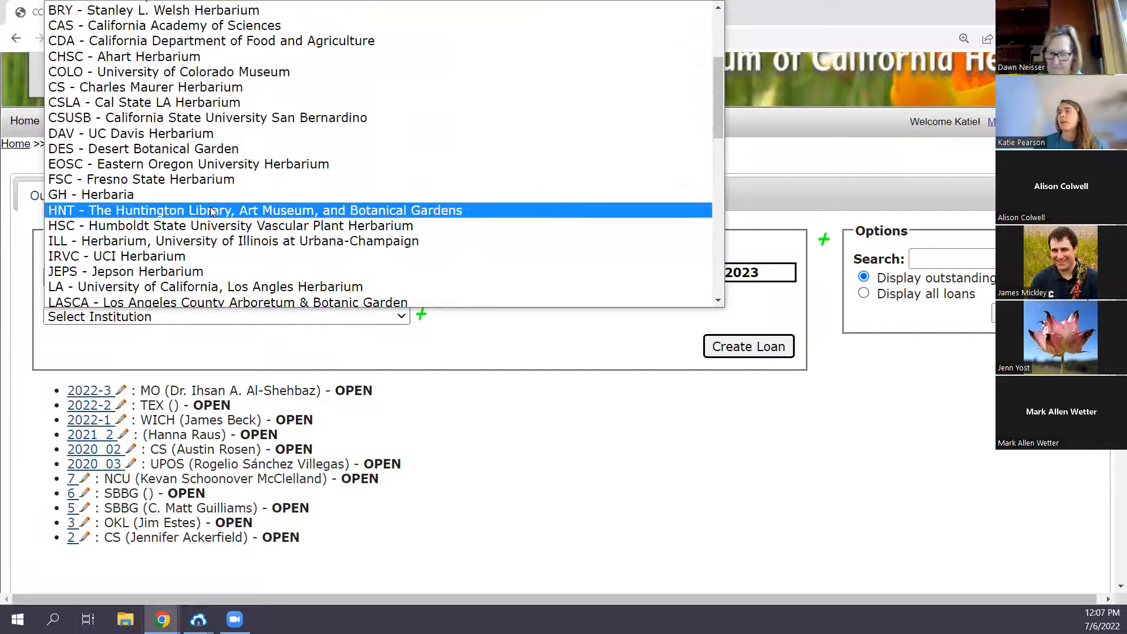
{"action": "scroll", "coordinate": [211, 210], "scroll_direction": "up", "scroll_amount": 4}
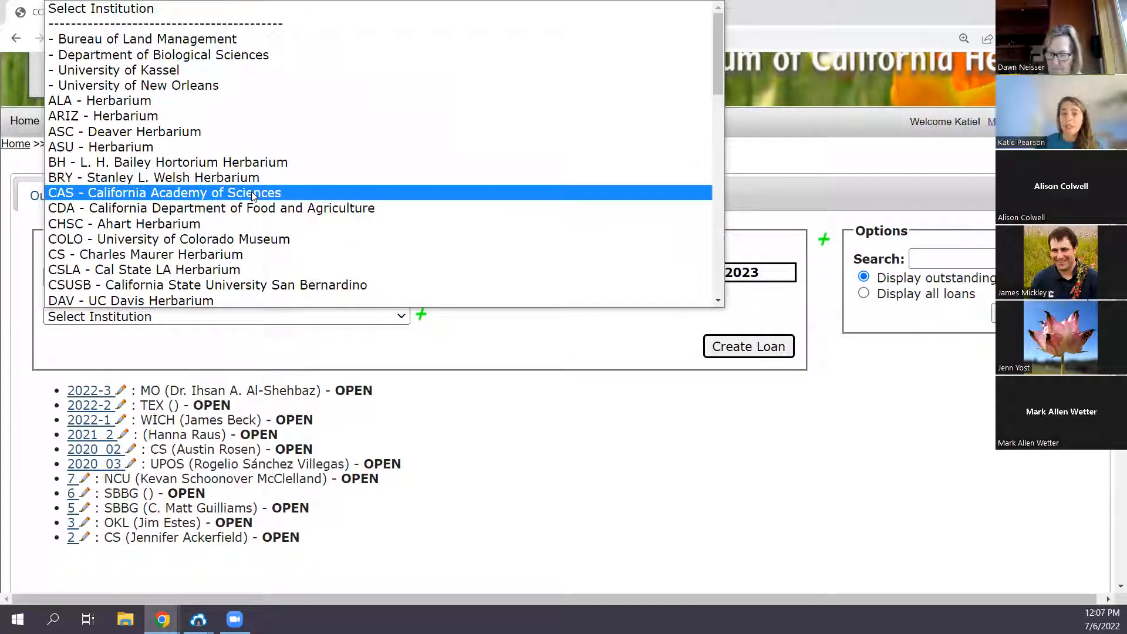
{"action": "scroll", "coordinate": [252, 195], "scroll_direction": "down", "scroll_amount": 6}
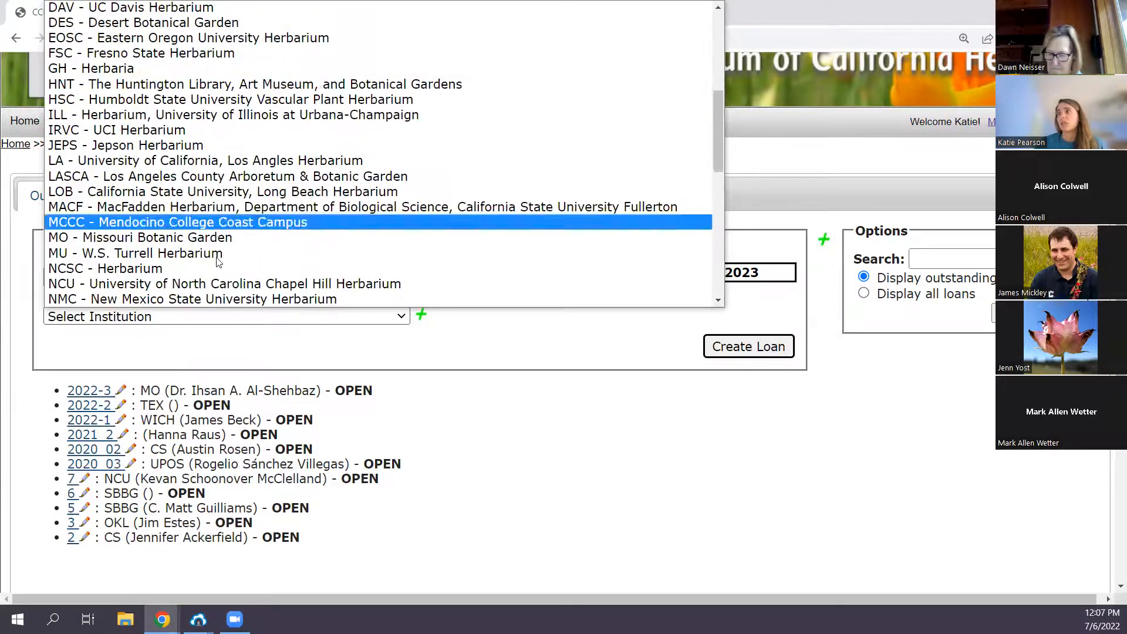
{"action": "scroll", "coordinate": [236, 257], "scroll_direction": "down", "scroll_amount": 8}
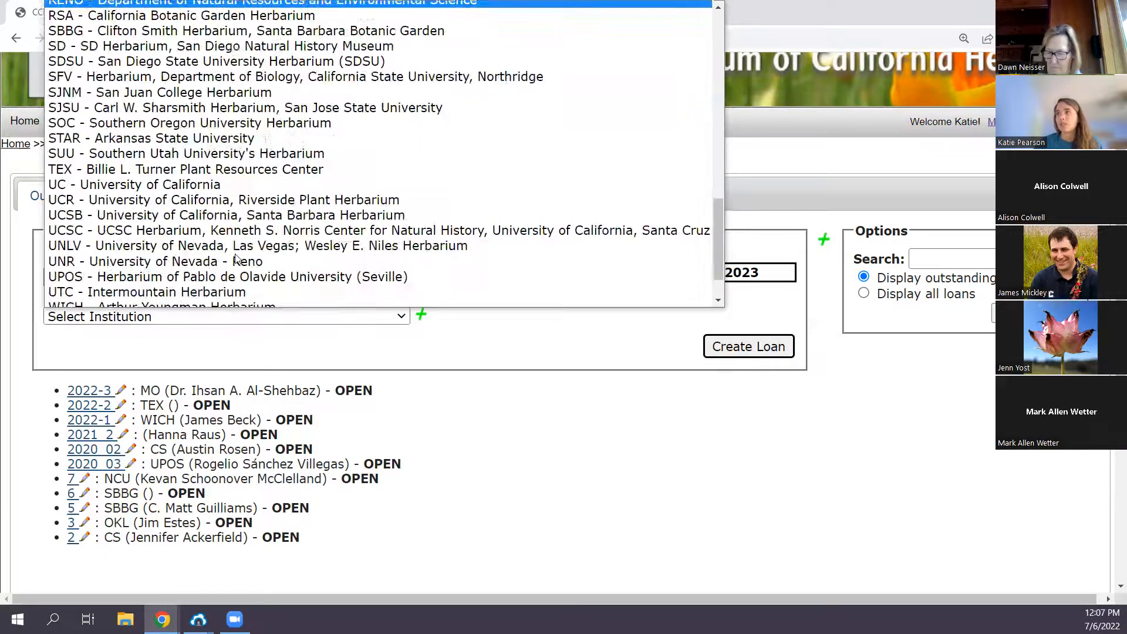
{"action": "scroll", "coordinate": [236, 256], "scroll_direction": "down", "scroll_amount": 1}
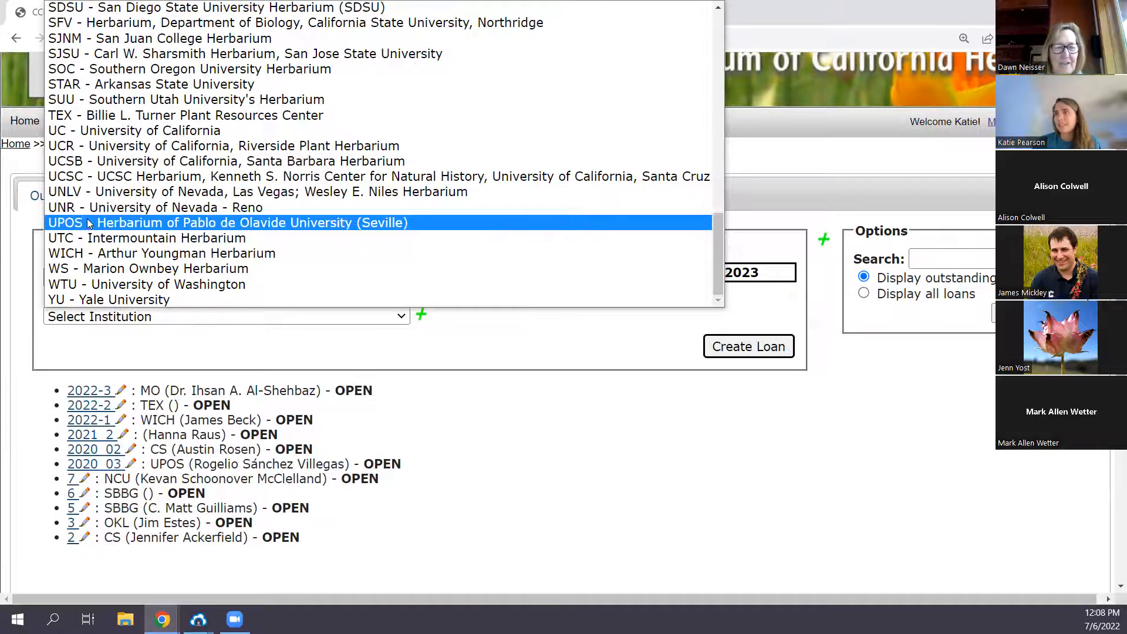
{"action": "scroll", "coordinate": [81, 216], "scroll_direction": "up", "scroll_amount": 3}
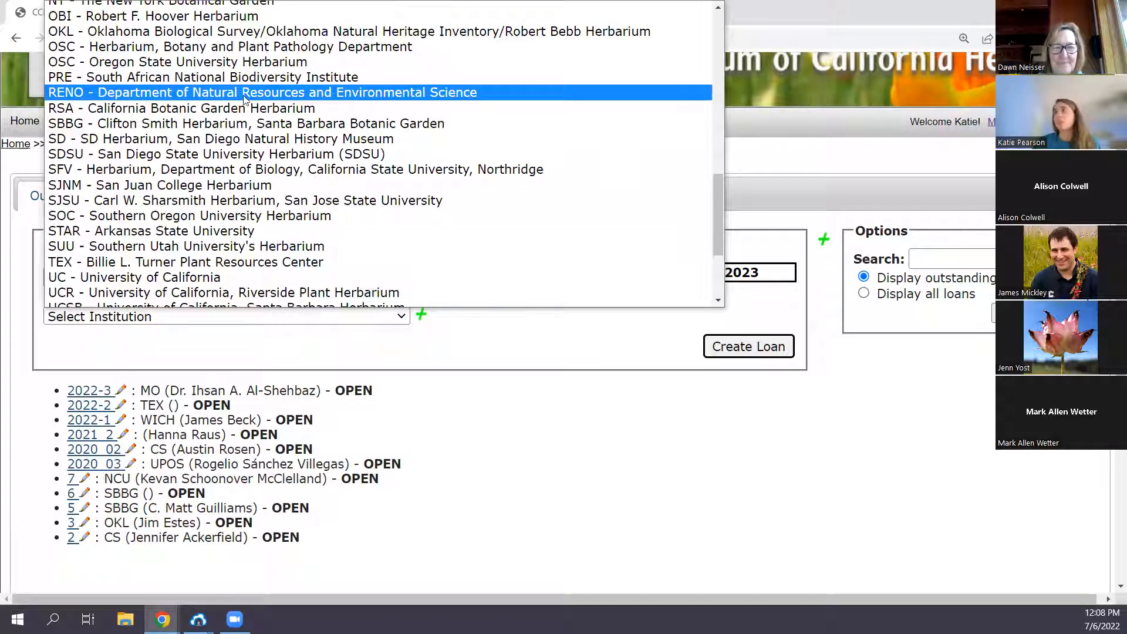
{"action": "scroll", "coordinate": [243, 99], "scroll_direction": "down", "scroll_amount": 3}
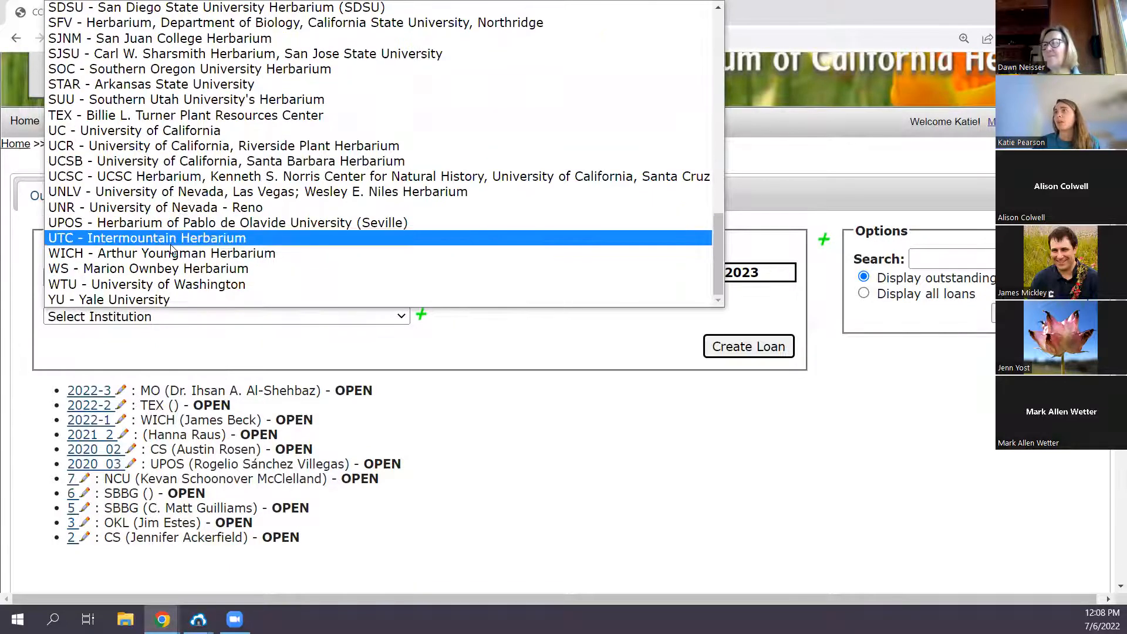
{"action": "left_click", "coordinate": [377, 343]}
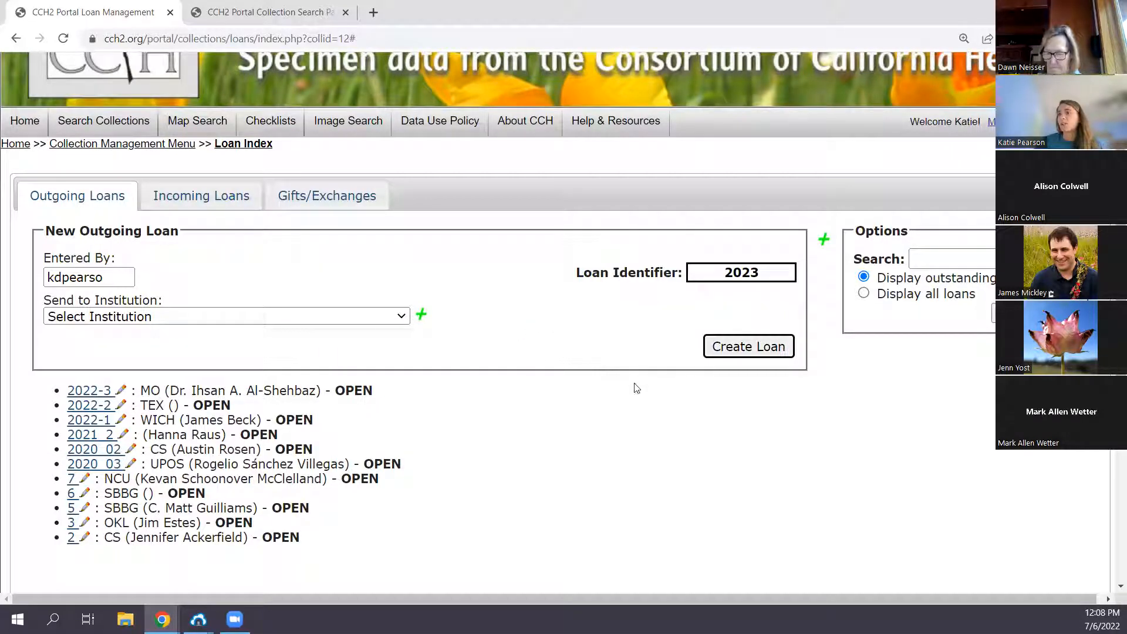
- Open outgoing loan 2022-3 and review its details, from the loan number and dates down to the invoice message
{"action": "left_click", "coordinate": [89, 394]}
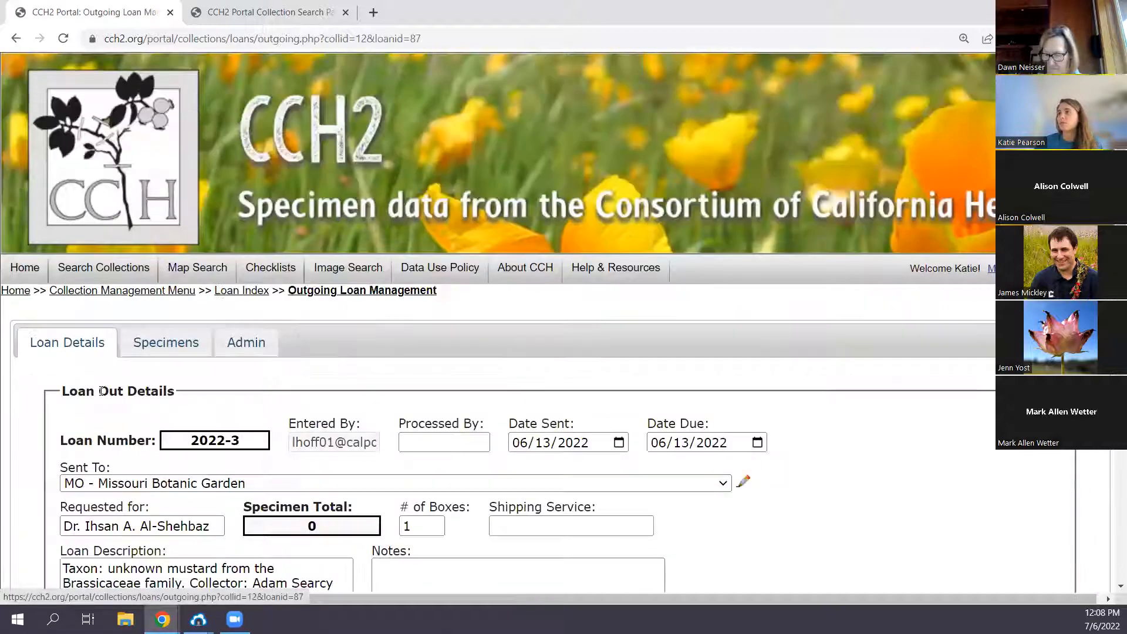
{"action": "scroll", "coordinate": [746, 368], "scroll_direction": "down", "scroll_amount": 1}
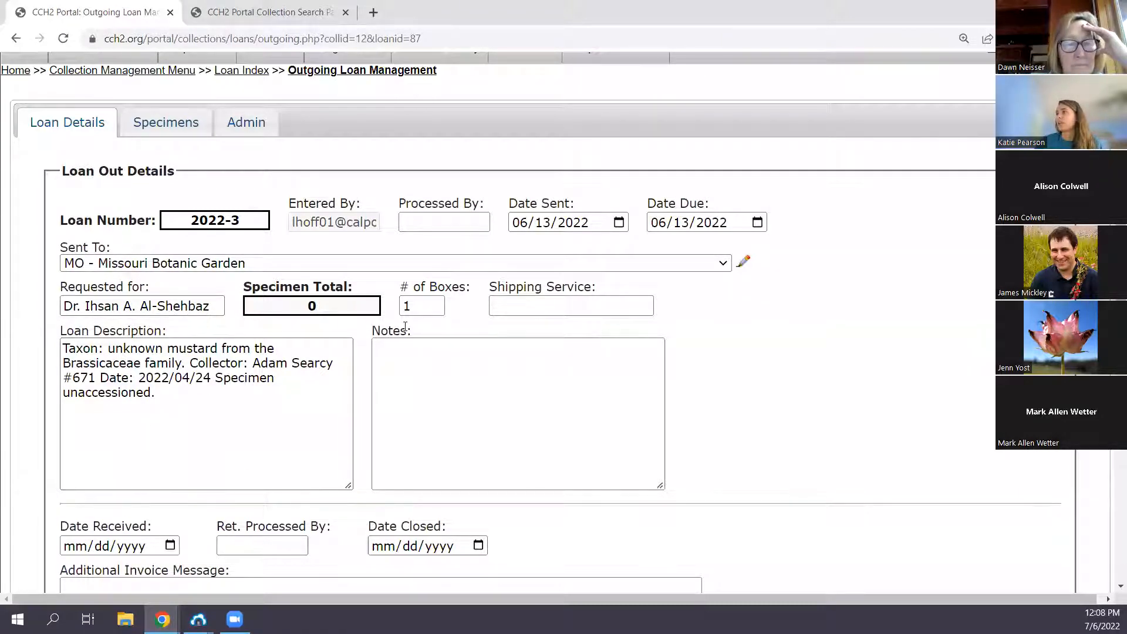
{"action": "scroll", "coordinate": [307, 399], "scroll_direction": "down", "scroll_amount": 1}
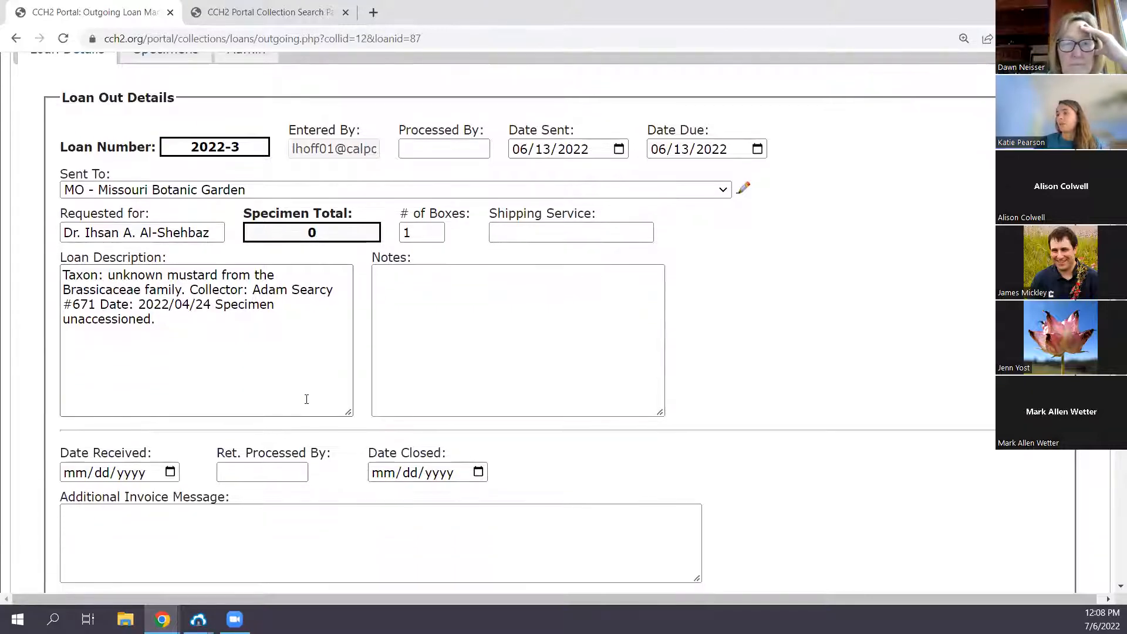
{"action": "scroll", "coordinate": [306, 399], "scroll_direction": "up", "scroll_amount": 2}
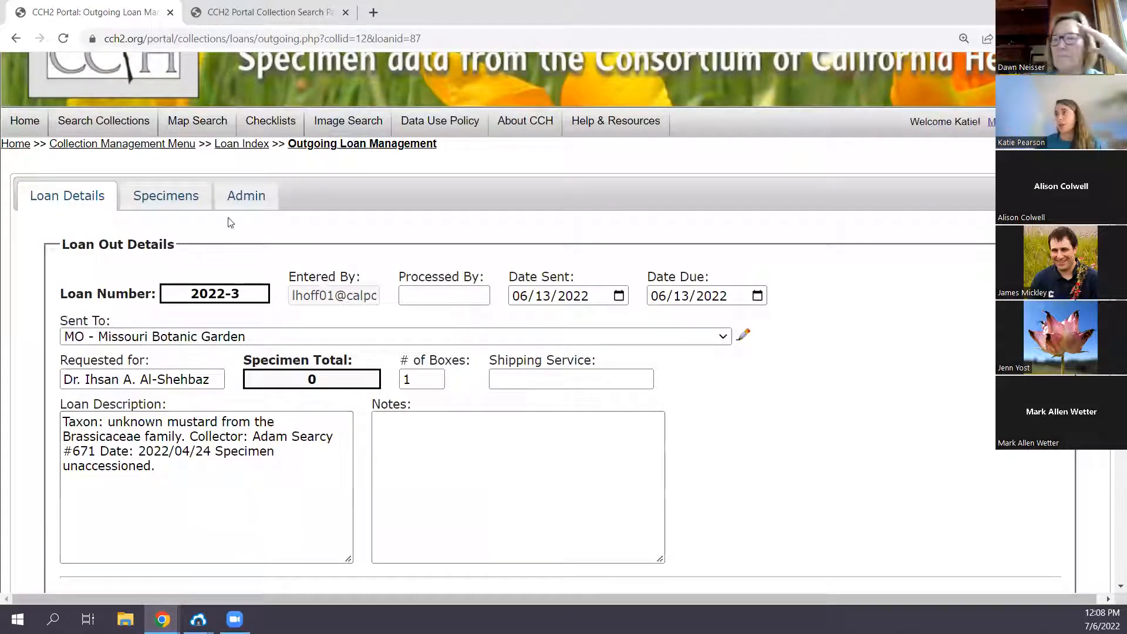
- View the specimen options of loan 2022-3 and show the form for linking specimens via a list of catalog numbers
{"action": "left_click", "coordinate": [165, 195]}
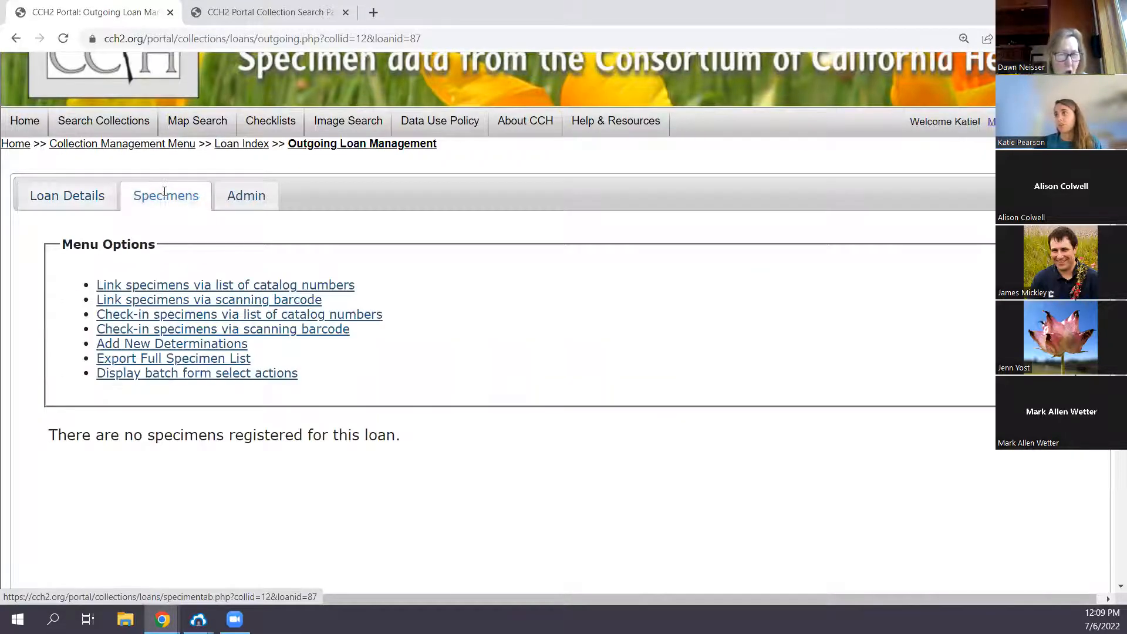
{"action": "left_click", "coordinate": [47, 195]}
{"action": "left_click", "coordinate": [167, 198]}
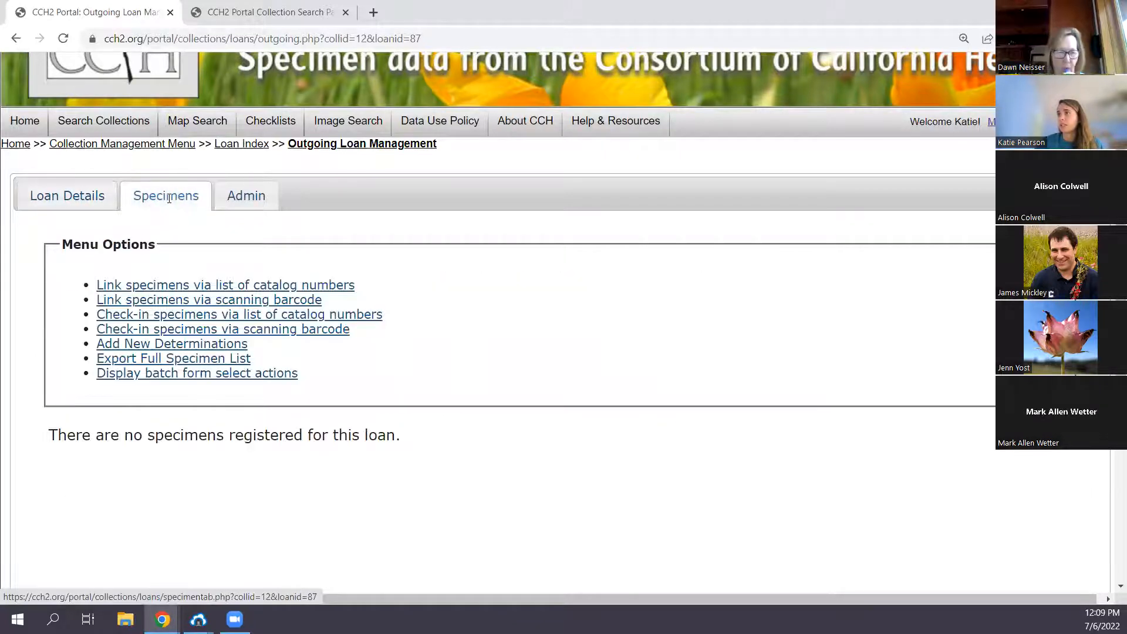
{"action": "scroll", "coordinate": [470, 323], "scroll_direction": "up", "scroll_amount": 1}
{"action": "scroll", "coordinate": [493, 344], "scroll_direction": "down", "scroll_amount": 1}
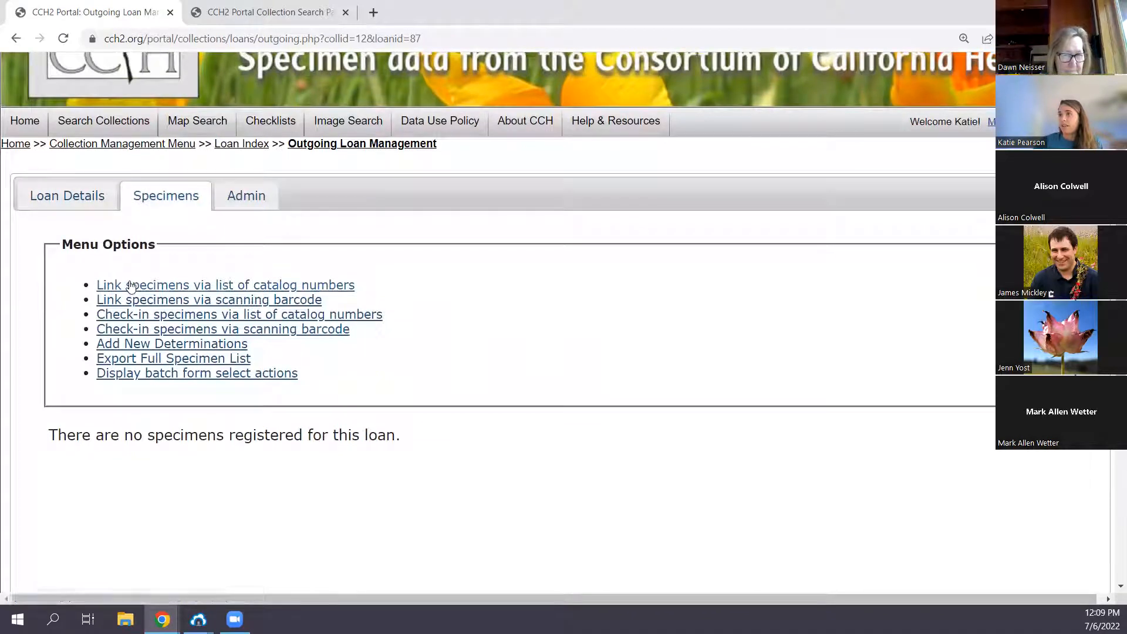
{"action": "left_click", "coordinate": [164, 290]}
{"action": "left_click", "coordinate": [118, 524]}
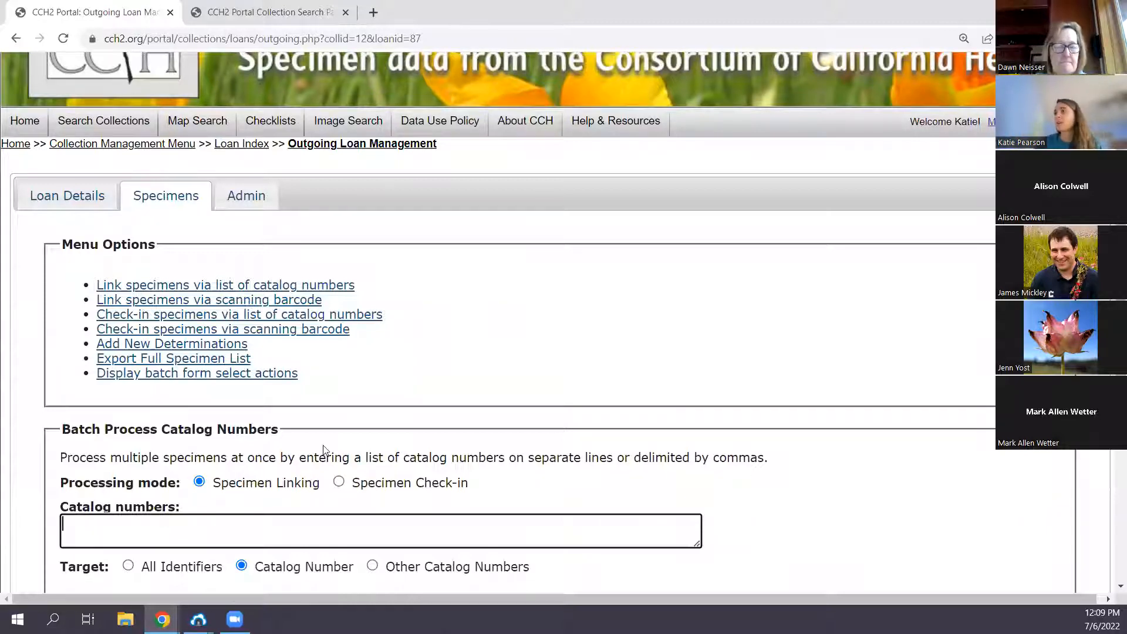
{"action": "scroll", "coordinate": [320, 446], "scroll_direction": "down", "scroll_amount": 1}
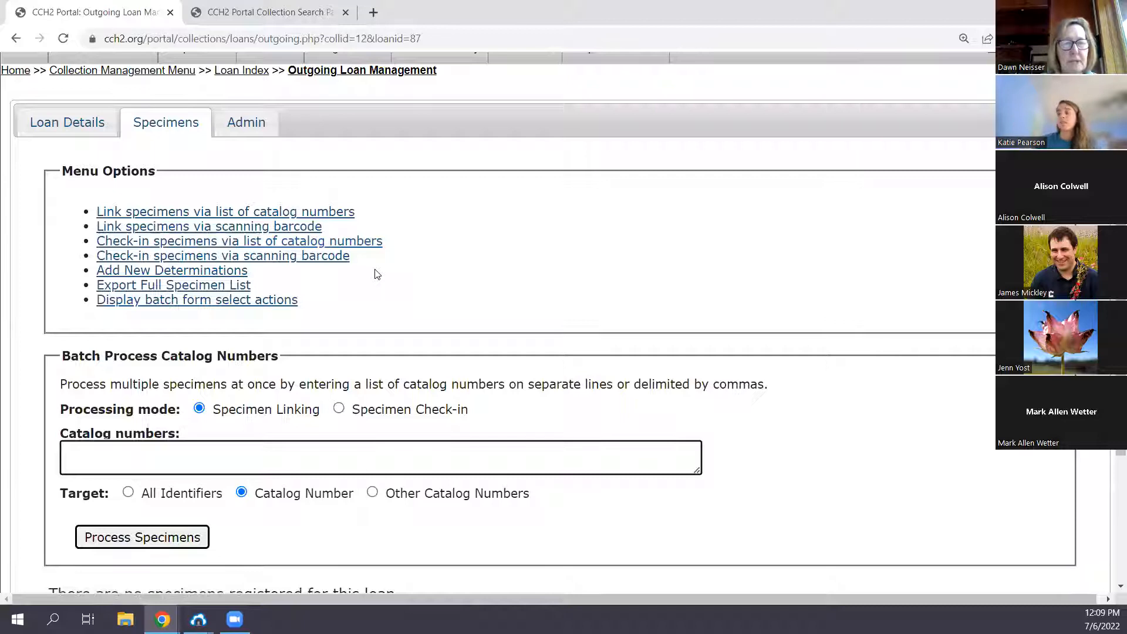
- Show the form for linking specimens by scanning barcodes and look over its fields and options
{"action": "left_click", "coordinate": [224, 226]}
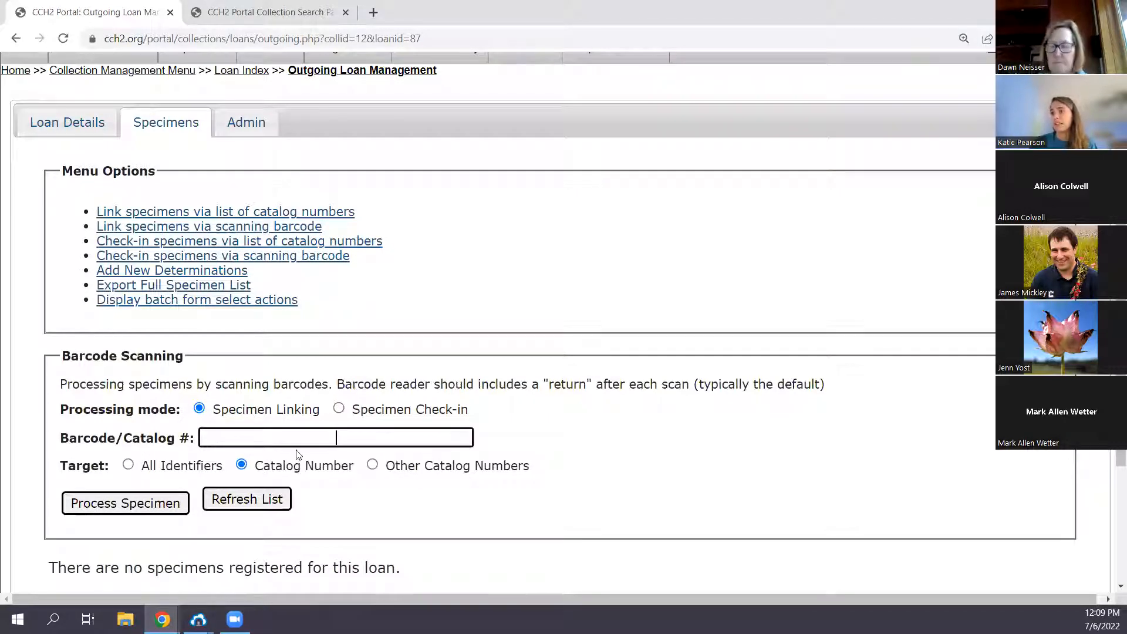
{"action": "scroll", "coordinate": [297, 446], "scroll_direction": "down", "scroll_amount": 1}
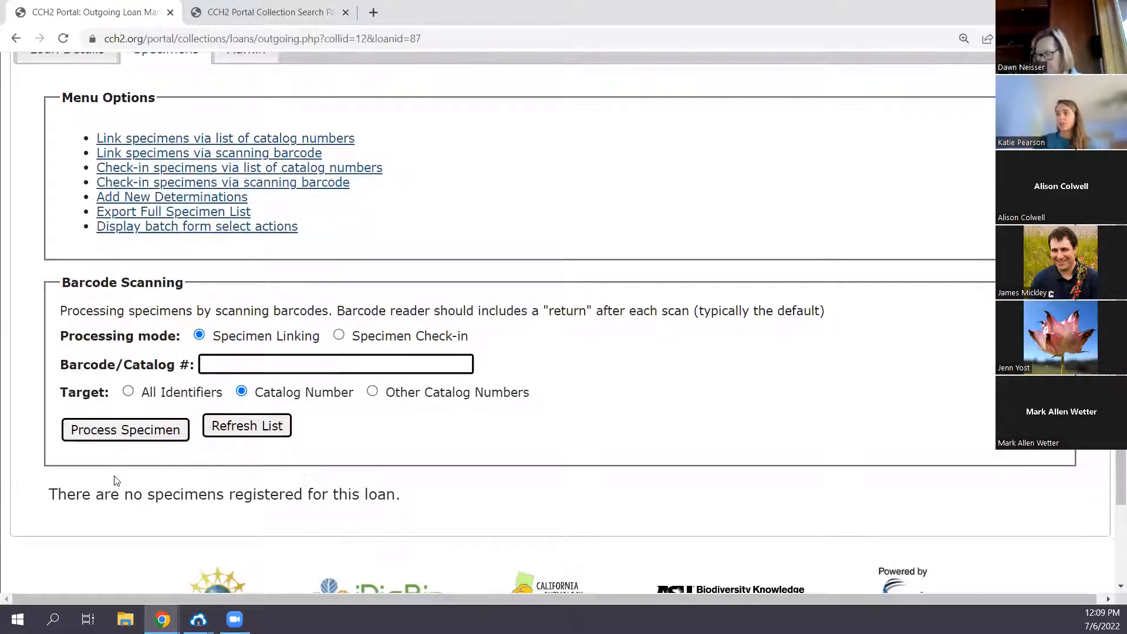
{"action": "scroll", "coordinate": [287, 516], "scroll_direction": "up", "scroll_amount": 3}
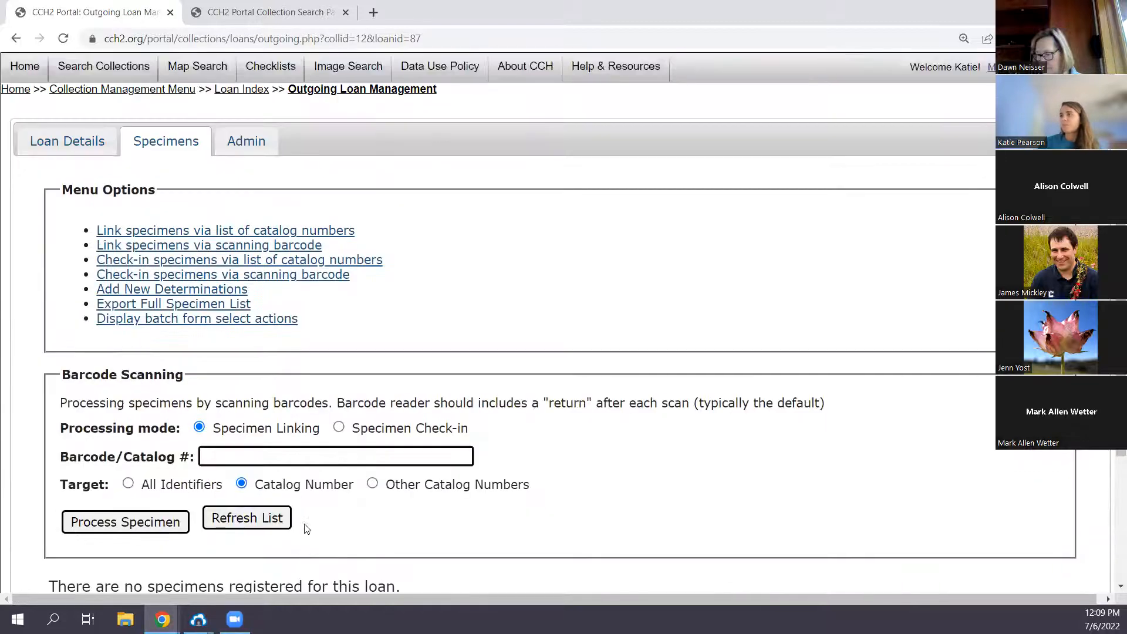
{"action": "scroll", "coordinate": [423, 446], "scroll_direction": "down", "scroll_amount": 3}
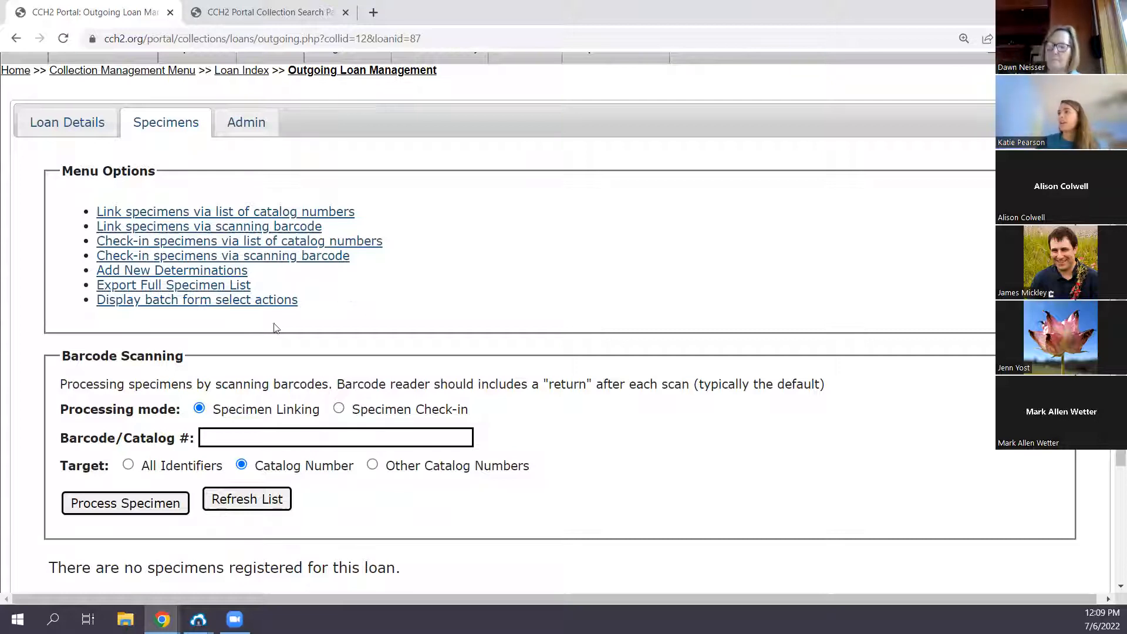
- Compare the barcode and catalog number list forms for specimen check-in, ending with the catalog number list in Specimen Check-in mode
{"action": "left_click", "coordinate": [114, 245]}
{"action": "left_click", "coordinate": [119, 257]}
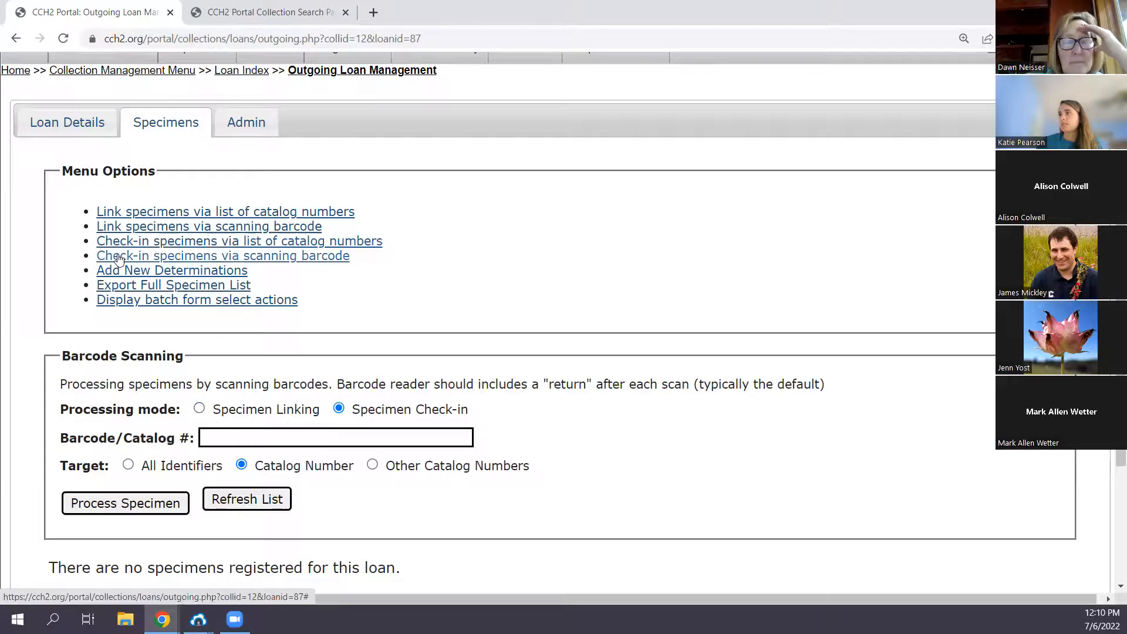
{"action": "left_click", "coordinate": [120, 242]}
{"action": "left_click", "coordinate": [122, 258]}
{"action": "left_click", "coordinate": [133, 215]}
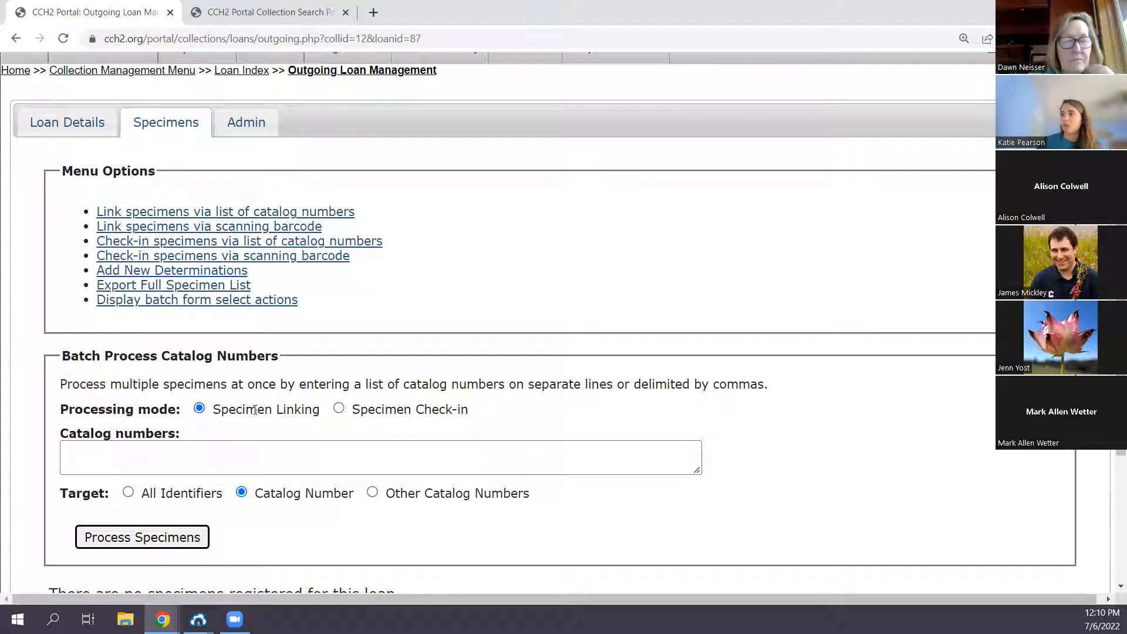
{"action": "left_click", "coordinate": [339, 409]}
{"action": "left_click", "coordinate": [199, 409]}
{"action": "left_click", "coordinate": [340, 409]}
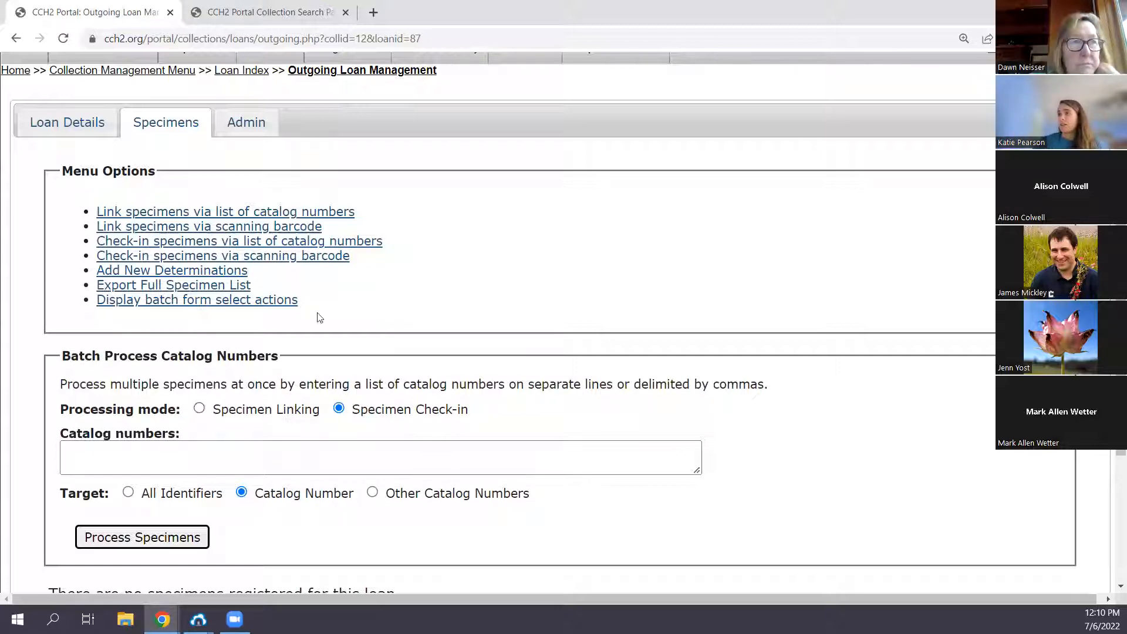
- Return to the loan index and check outgoing loan 2022-2 for linked specimens
{"action": "scroll", "coordinate": [243, 165], "scroll_direction": "up", "scroll_amount": 2}
{"action": "left_click", "coordinate": [238, 144]}
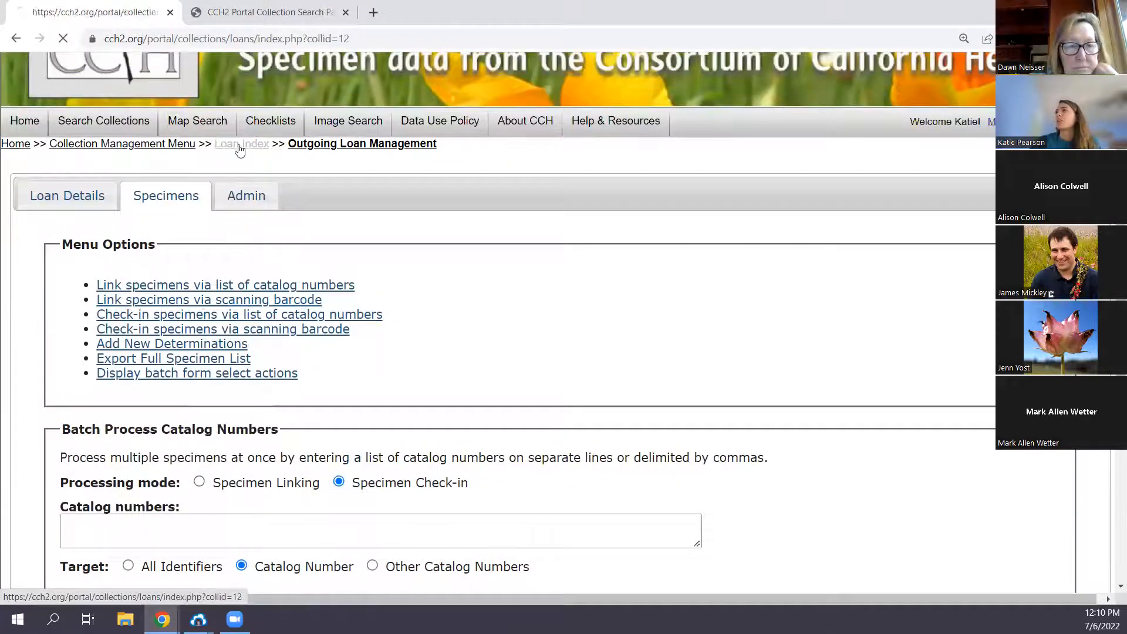
{"action": "left_click", "coordinate": [119, 405]}
{"action": "left_click", "coordinate": [183, 349]}
{"action": "scroll", "coordinate": [192, 360], "scroll_direction": "down", "scroll_amount": 3}
{"action": "scroll", "coordinate": [88, 352], "scroll_direction": "up", "scroll_amount": 3}
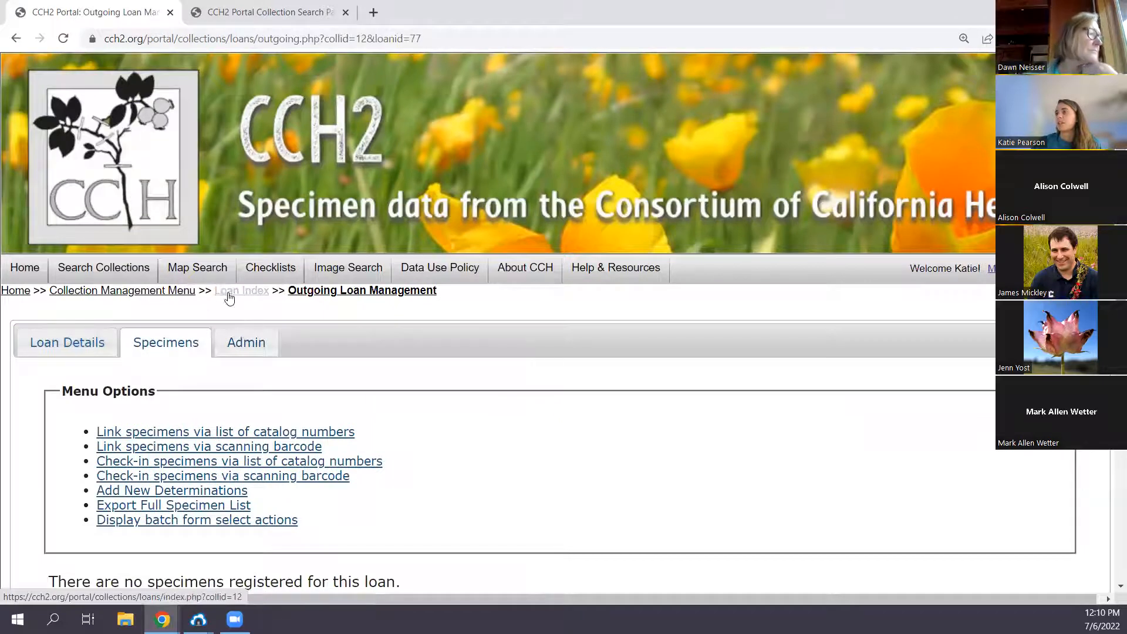
- Go back to the loan index and open the specimens of outgoing loan 2020_03
{"action": "left_click", "coordinate": [234, 292]}
{"action": "left_click", "coordinate": [86, 463]}
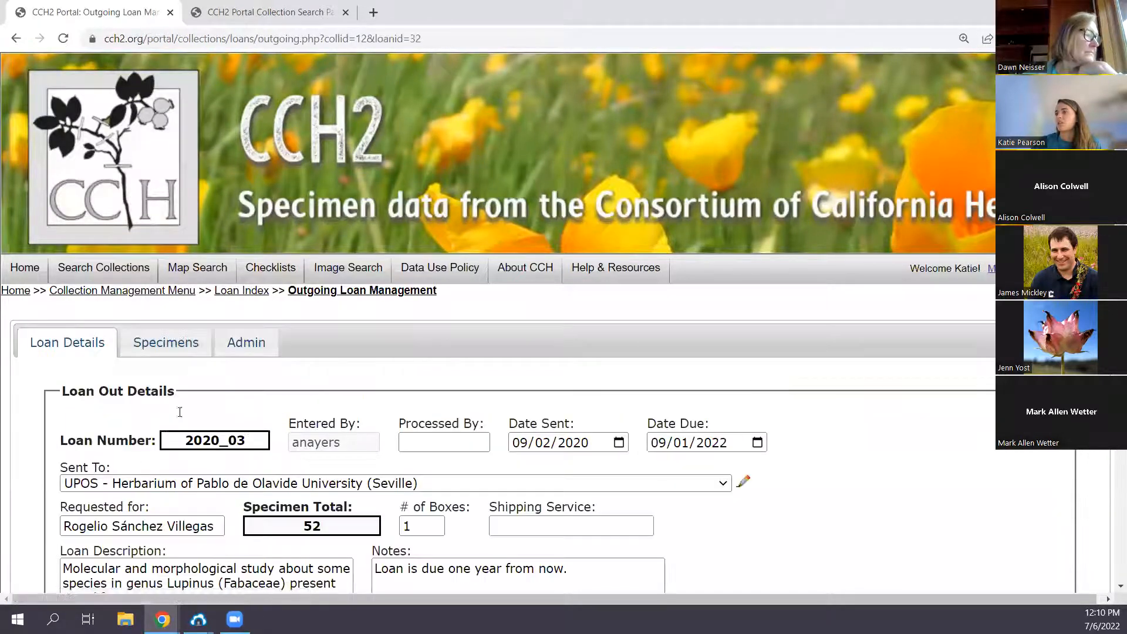
{"action": "left_click", "coordinate": [195, 343]}
- Examine the specimen table of loan 2020_03, including its catalog numbers, details and return dates
{"action": "scroll", "coordinate": [196, 343], "scroll_direction": "down", "scroll_amount": 3}
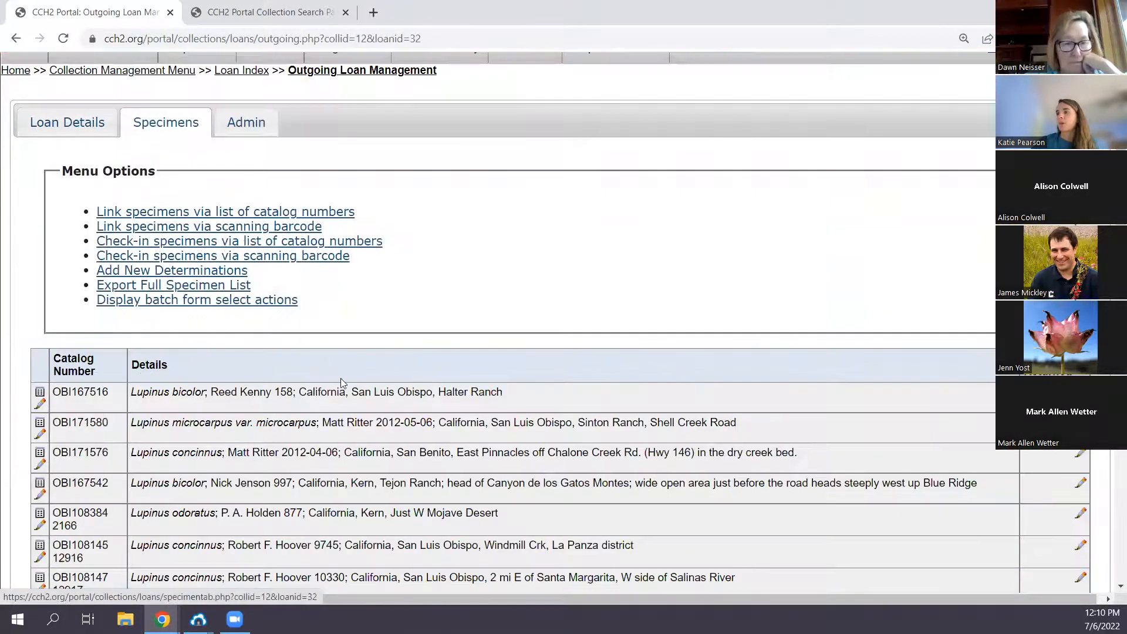
{"action": "scroll", "coordinate": [340, 382], "scroll_direction": "down", "scroll_amount": 2}
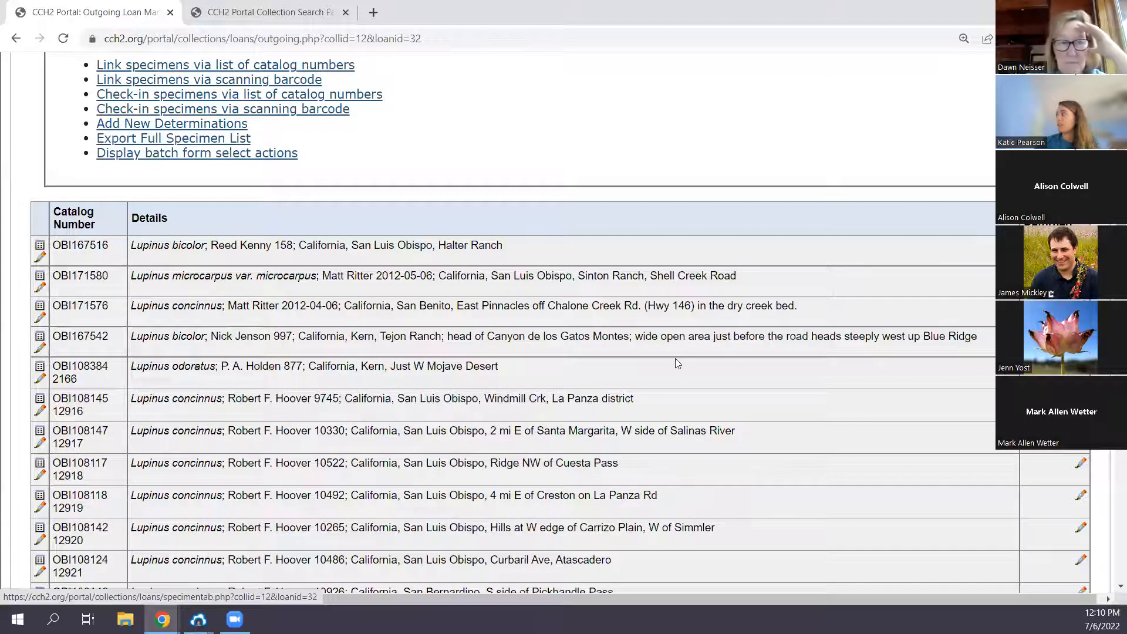
{"action": "scroll", "coordinate": [677, 357], "scroll_direction": "up", "scroll_amount": 1}
{"action": "scroll", "coordinate": [678, 357], "scroll_direction": "down", "scroll_amount": 1}
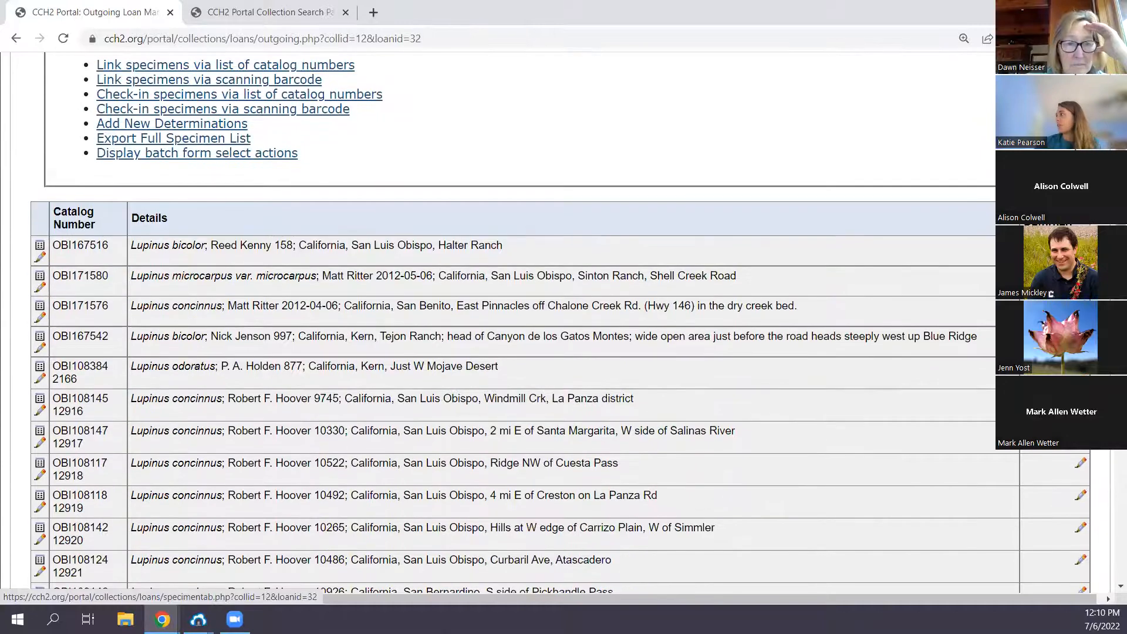
{"action": "scroll", "coordinate": [510, 323], "scroll_direction": "down", "scroll_amount": 5}
{"action": "scroll", "coordinate": [511, 323], "scroll_direction": "down", "scroll_amount": 7}
{"action": "scroll", "coordinate": [510, 322], "scroll_direction": "up", "scroll_amount": 6}
{"action": "scroll", "coordinate": [473, 428], "scroll_direction": "up", "scroll_amount": 15}
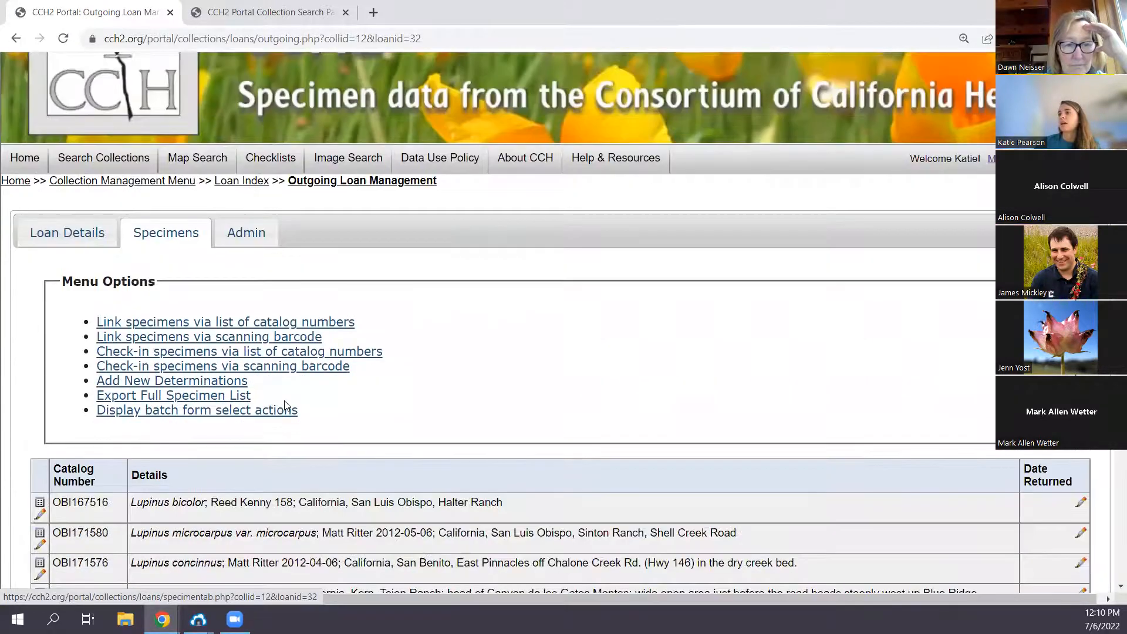
{"action": "scroll", "coordinate": [285, 405], "scroll_direction": "down", "scroll_amount": 1}
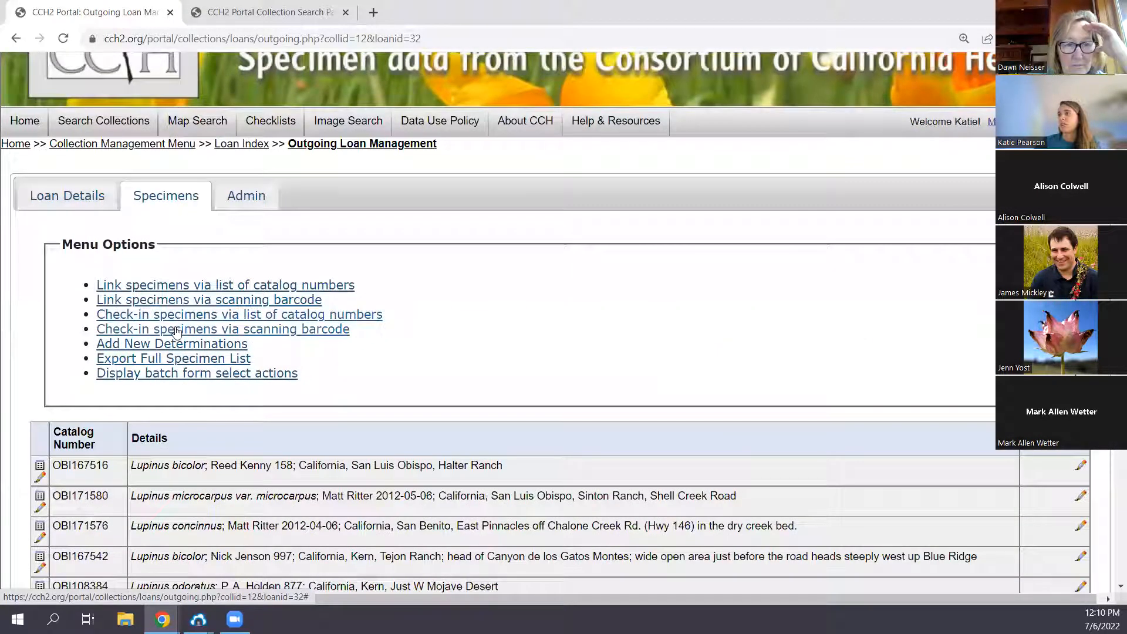
- Open the barcode scanning form in Specimen Check-in mode and activate its barcode/catalog number field
{"action": "left_click", "coordinate": [176, 330]}
{"action": "scroll", "coordinate": [344, 385], "scroll_direction": "down", "scroll_amount": 4}
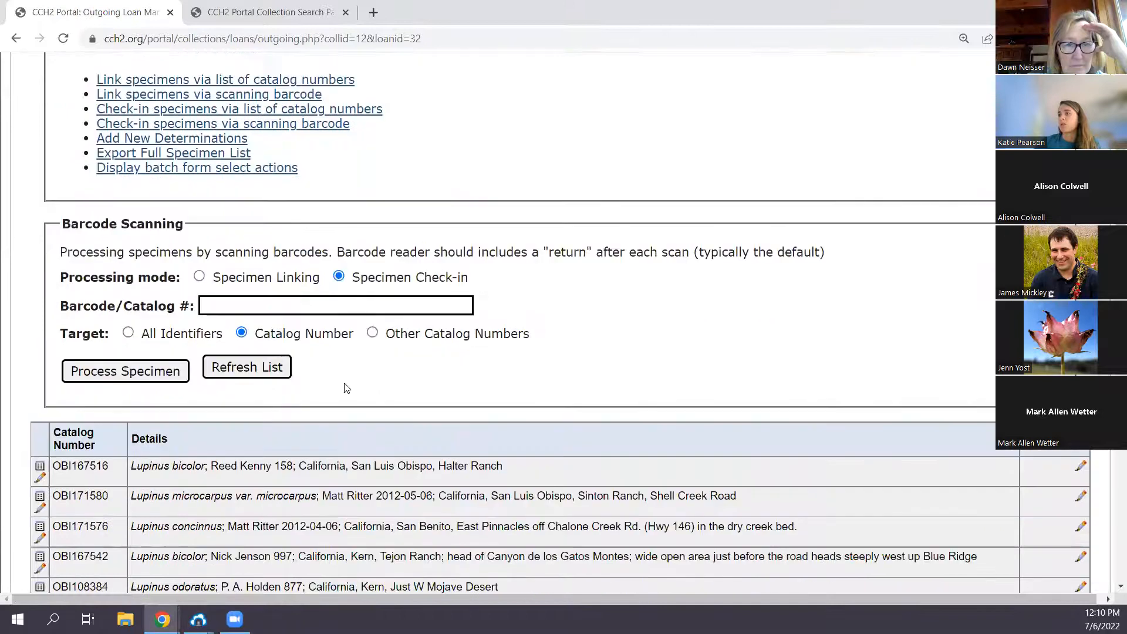
{"action": "left_click", "coordinate": [289, 291]}
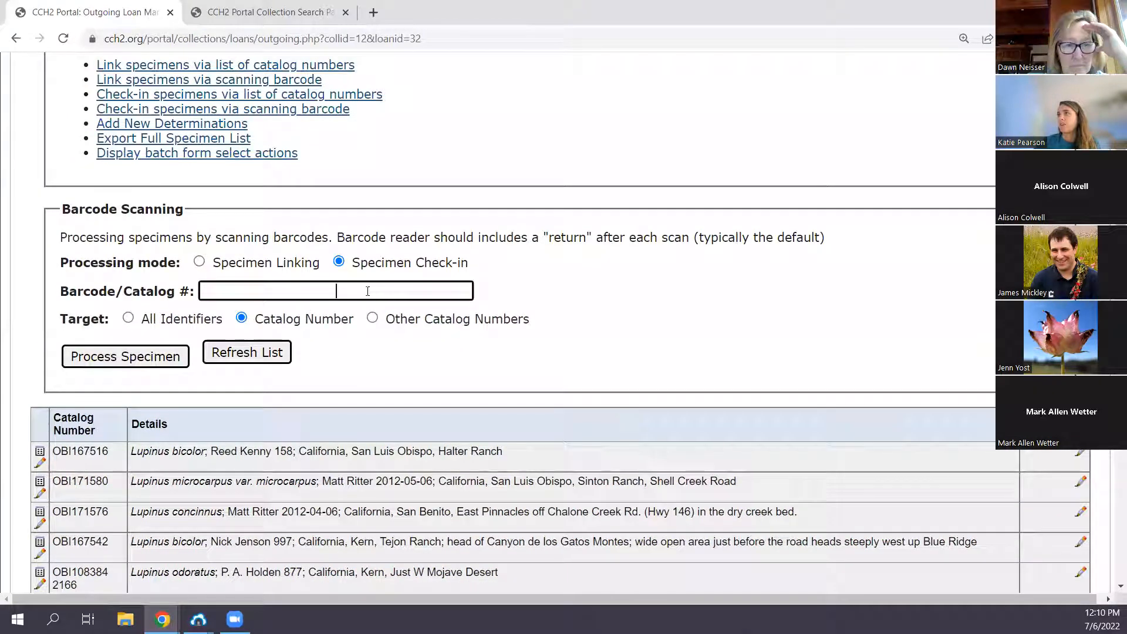
{"action": "scroll", "coordinate": [333, 305], "scroll_direction": "up", "scroll_amount": 2}
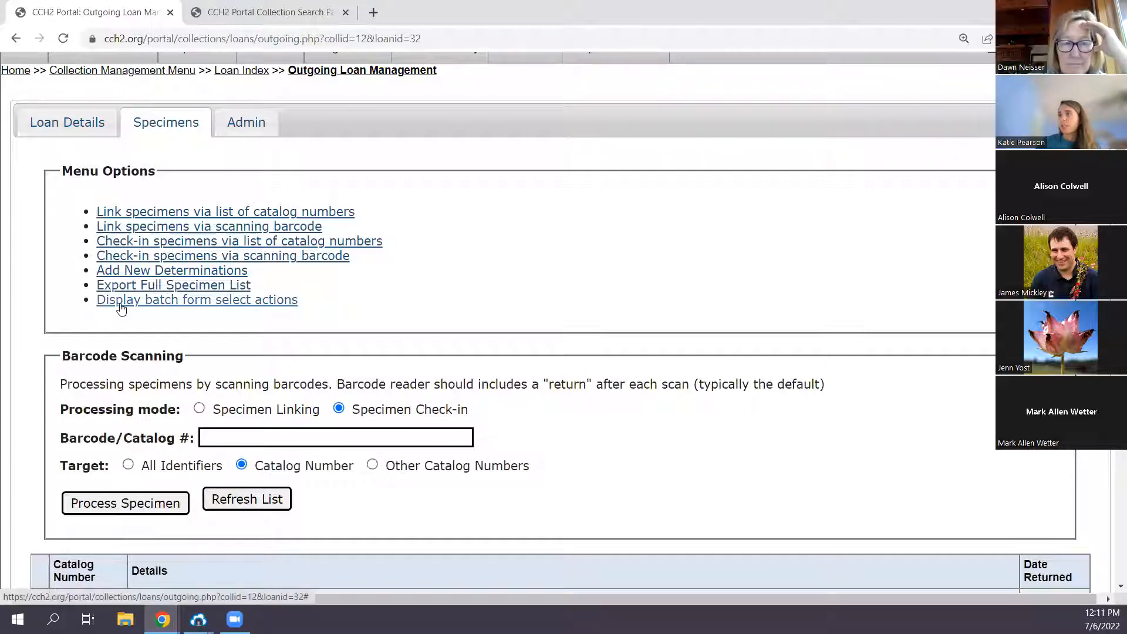
- Display the batch form select actions for loan 2020_03 and look through the selectable specimen list
{"action": "left_click", "coordinate": [205, 306]}
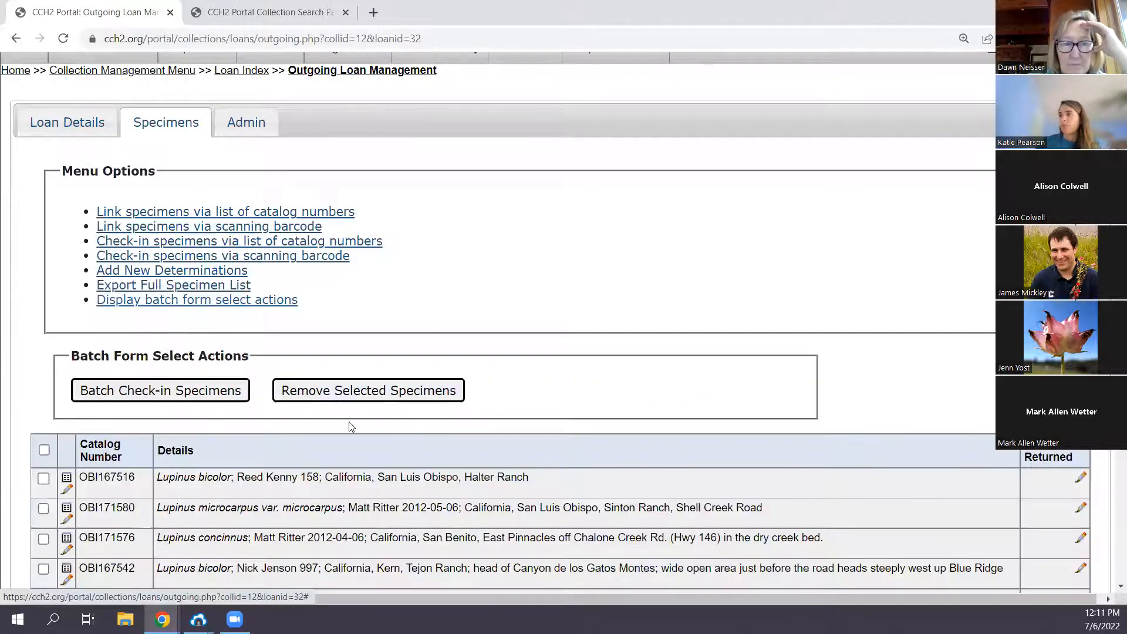
{"action": "scroll", "coordinate": [351, 427], "scroll_direction": "down", "scroll_amount": 1}
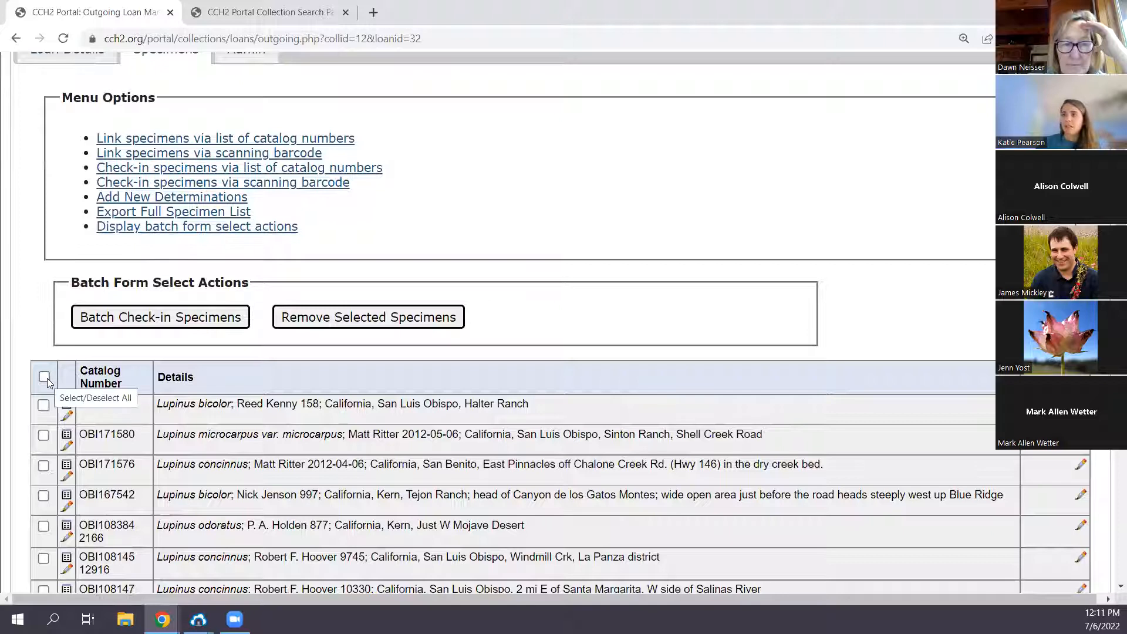
{"action": "scroll", "coordinate": [173, 305], "scroll_direction": "down", "scroll_amount": 2}
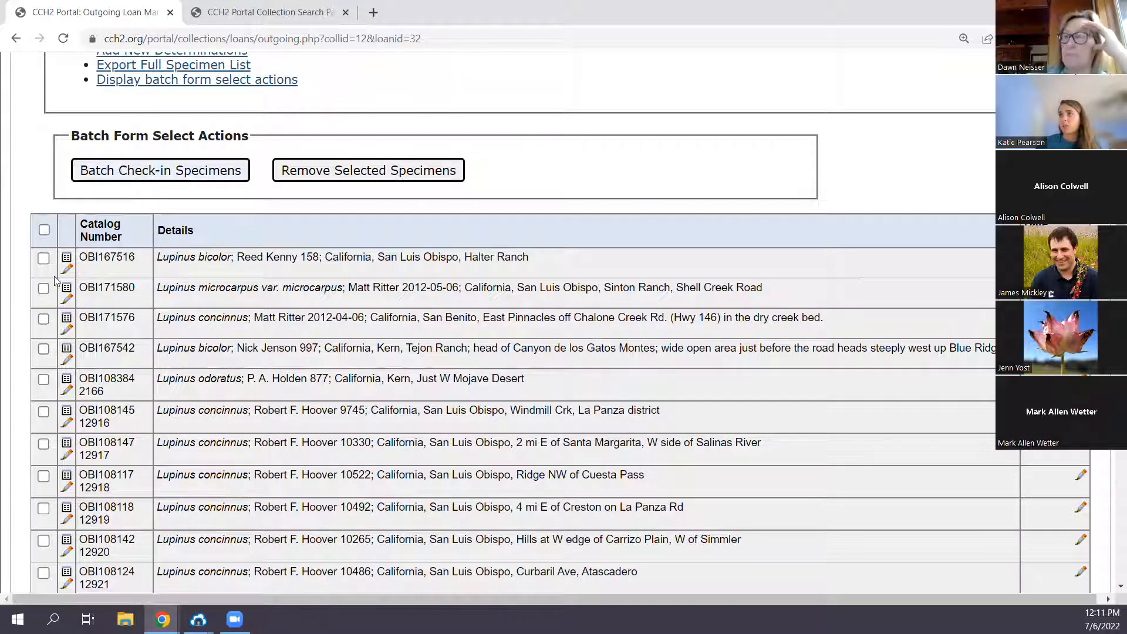
{"action": "scroll", "coordinate": [80, 556], "scroll_direction": "down", "scroll_amount": 5}
{"action": "scroll", "coordinate": [360, 324], "scroll_direction": "down", "scroll_amount": 9}
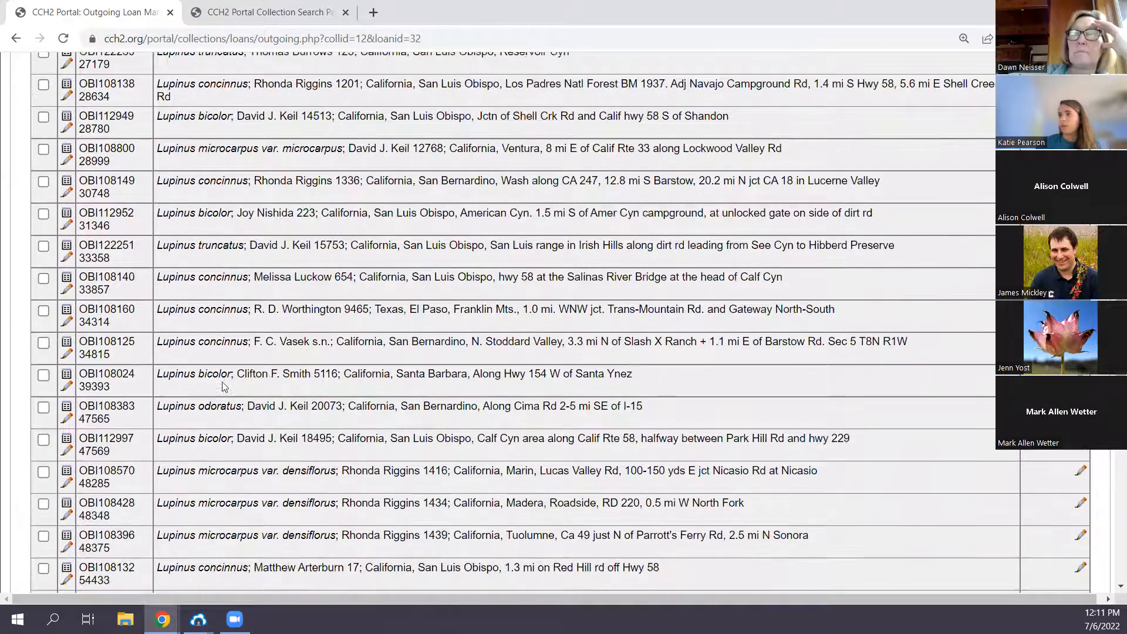
{"action": "scroll", "coordinate": [105, 503], "scroll_direction": "up", "scroll_amount": 9}
{"action": "scroll", "coordinate": [105, 503], "scroll_direction": "up", "scroll_amount": 13}
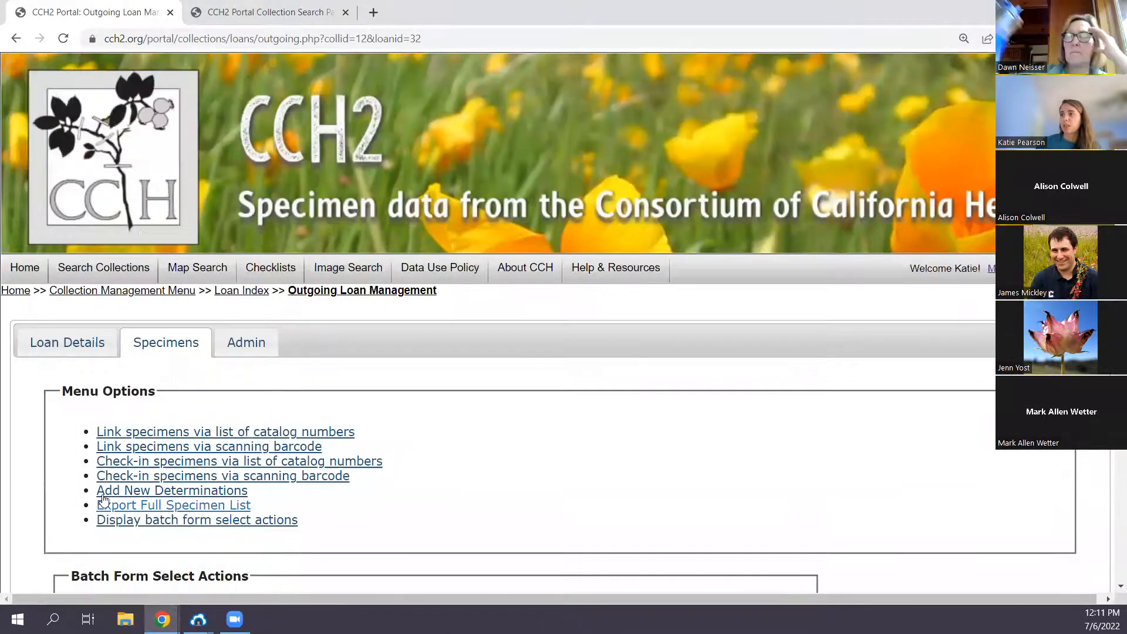
{"action": "scroll", "coordinate": [125, 491], "scroll_direction": "down", "scroll_amount": 5}
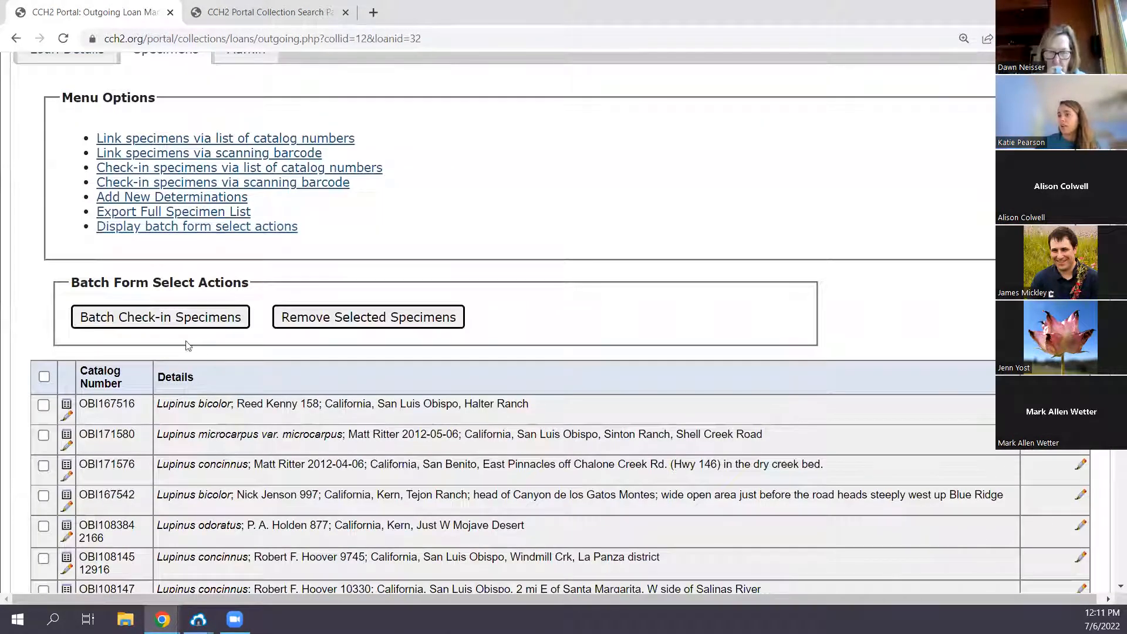
- Try selecting specimens OBI167516 and OBI171580 as well as the whole list, and clear the selection
{"action": "left_click", "coordinate": [43, 405]}
{"action": "left_click", "coordinate": [44, 435]}
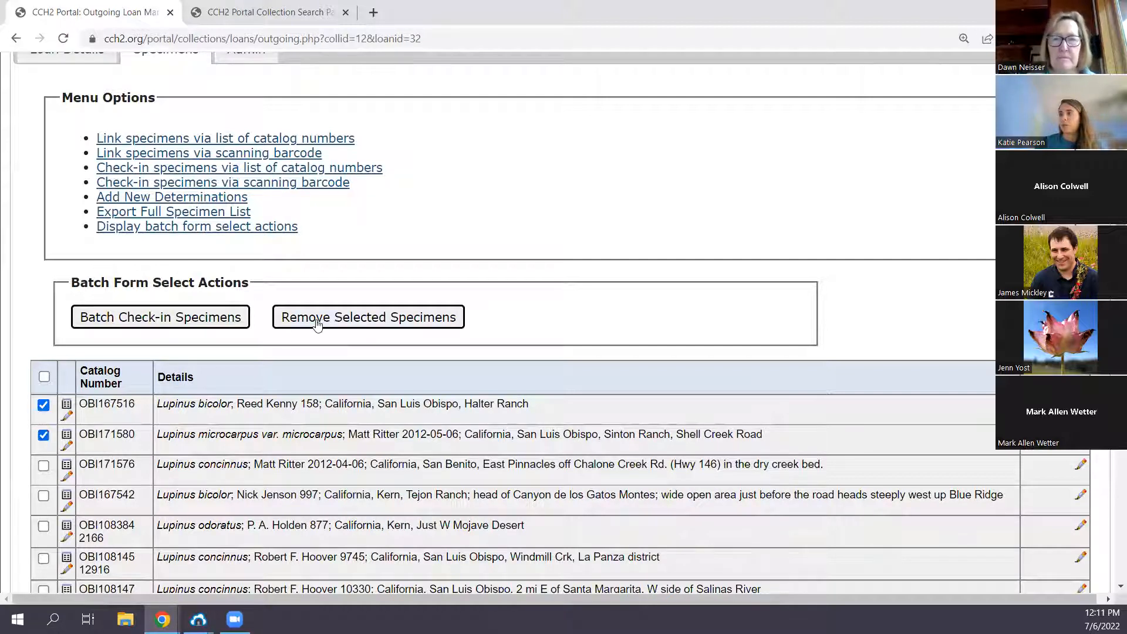
{"action": "left_click", "coordinate": [44, 377]}
{"action": "left_click", "coordinate": [46, 377]}
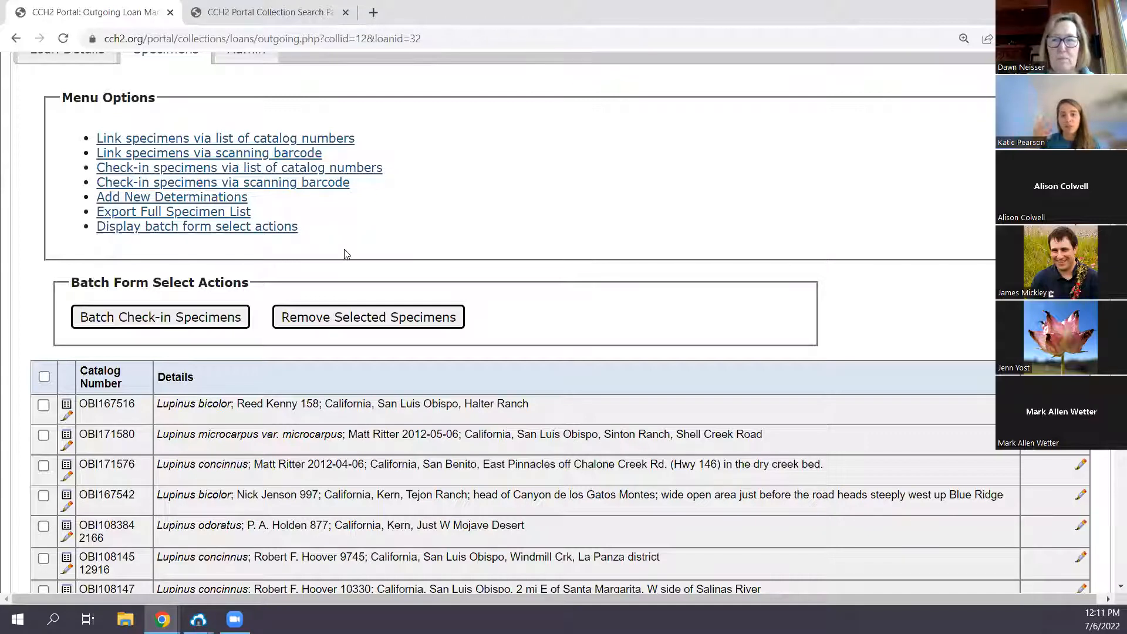
- Open the new determinations form and select the seven consecutive Lupinus concinnus specimens from OBI108145 through OBI108146
{"action": "left_click", "coordinate": [134, 200]}
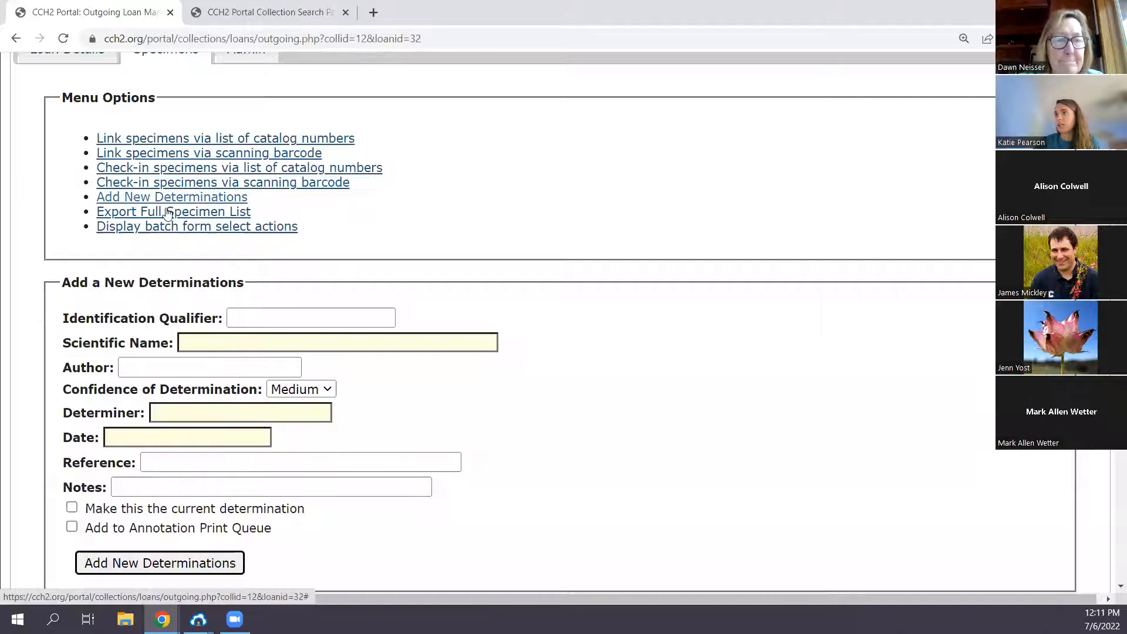
{"action": "scroll", "coordinate": [375, 311], "scroll_direction": "down", "scroll_amount": 5}
{"action": "scroll", "coordinate": [379, 296], "scroll_direction": "down", "scroll_amount": 3}
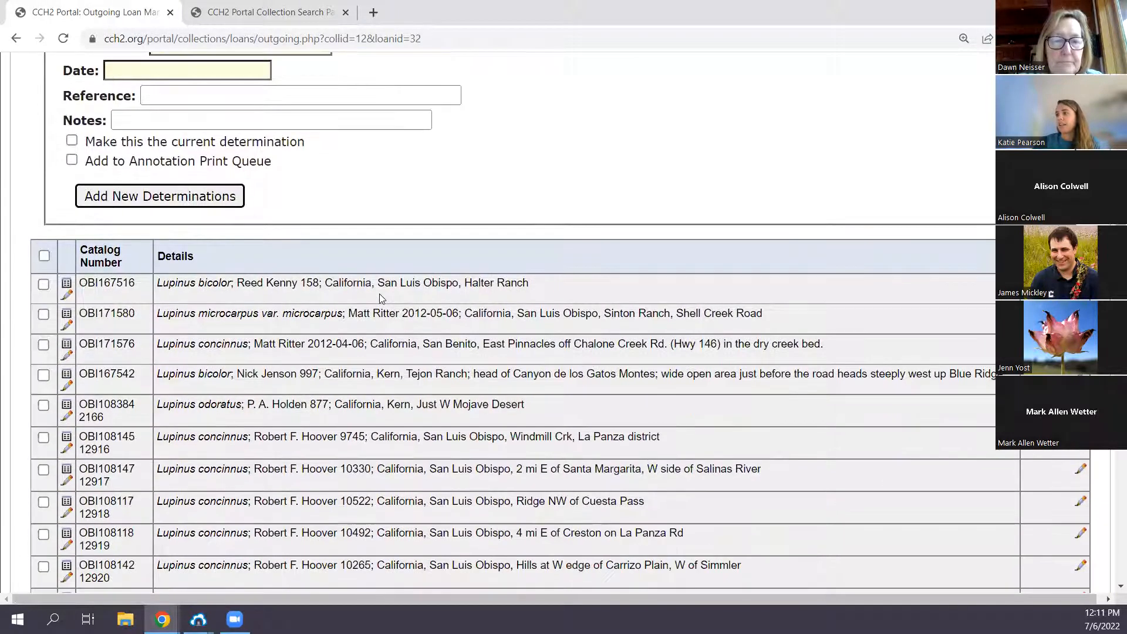
{"action": "left_click", "coordinate": [44, 365]}
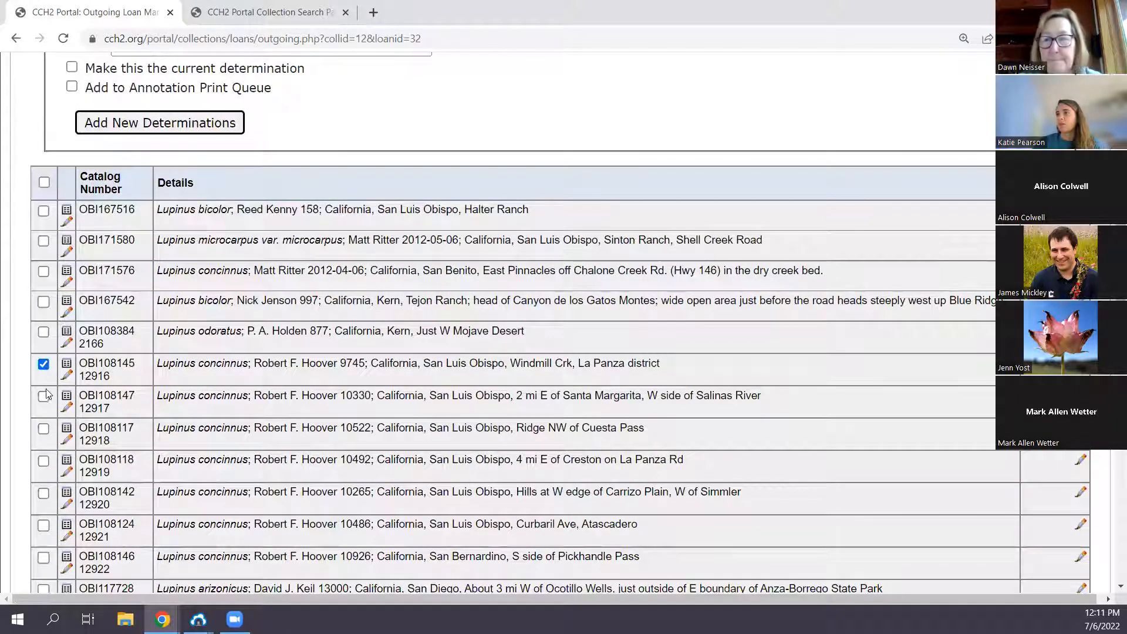
{"action": "left_click", "coordinate": [44, 397]}
{"action": "left_click", "coordinate": [43, 429]}
{"action": "left_click", "coordinate": [44, 462]}
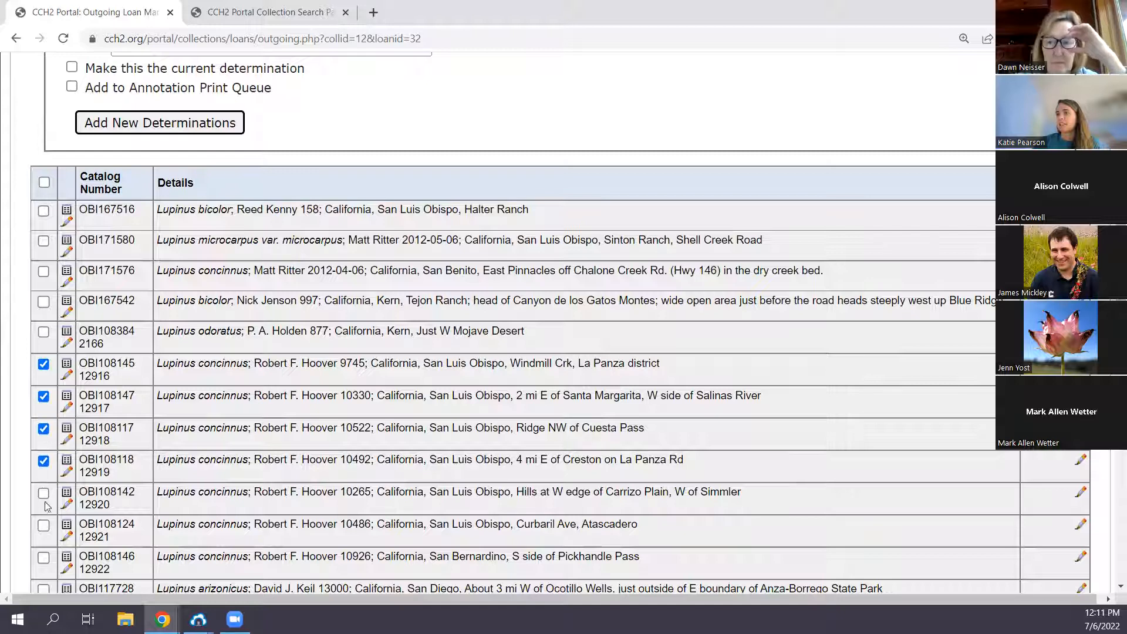
{"action": "left_click", "coordinate": [43, 493]}
{"action": "left_click", "coordinate": [44, 526]}
{"action": "left_click", "coordinate": [44, 558]}
{"action": "scroll", "coordinate": [322, 480], "scroll_direction": "up", "scroll_amount": 6}
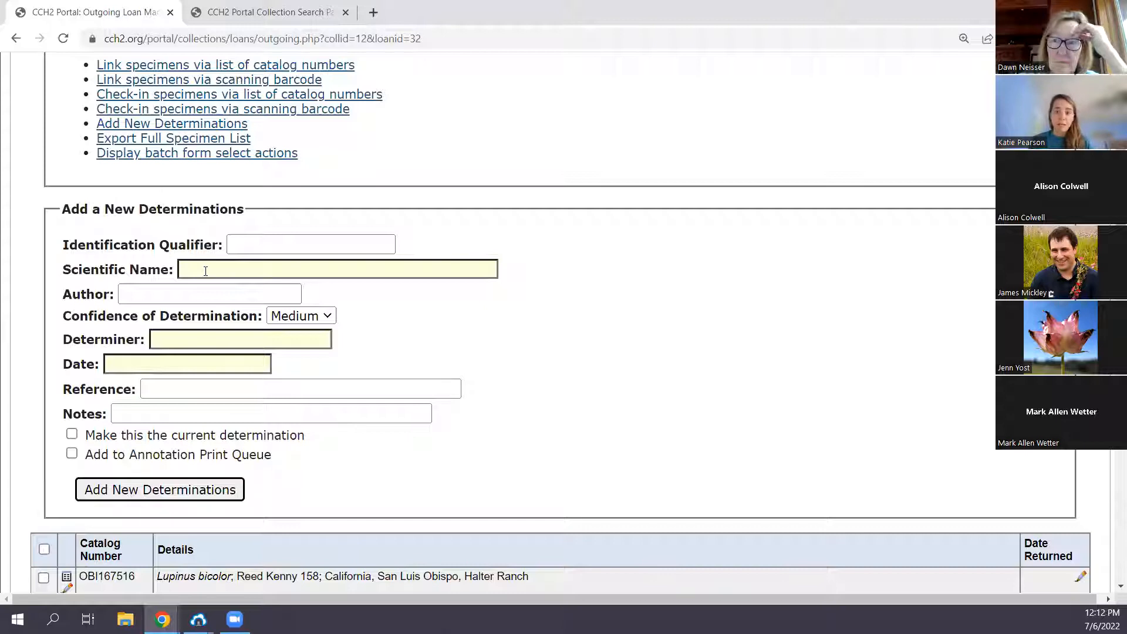
- Set the new determination's scientific name to Lupinus concinnus with its matching author
{"action": "left_click", "coordinate": [205, 271]}
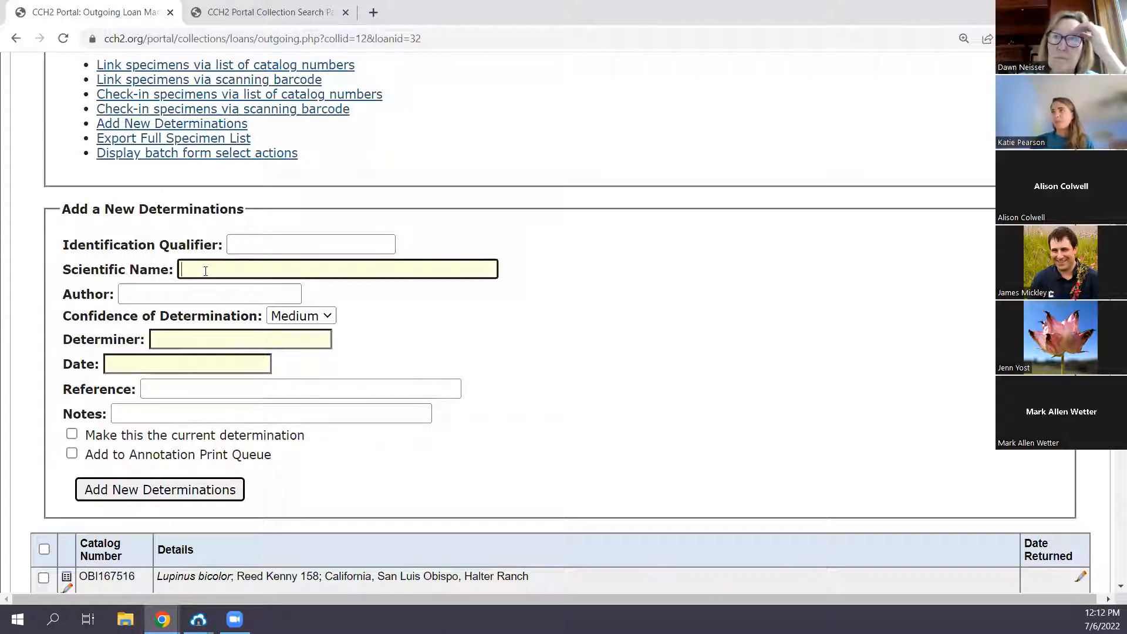
{"action": "type", "text": "Lupinus conc"}
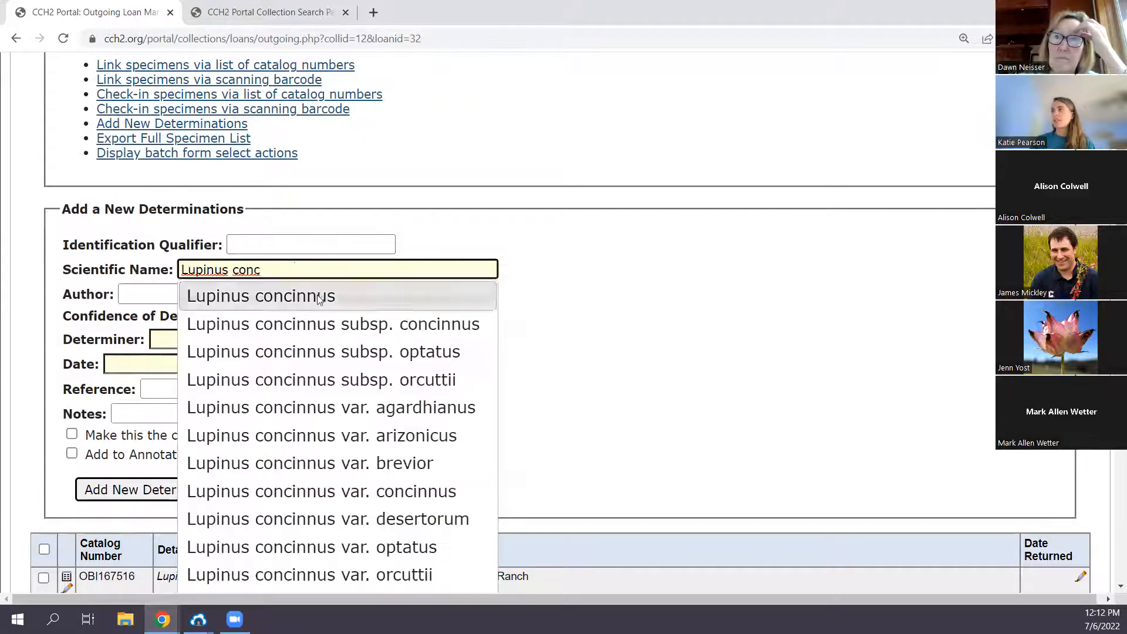
{"action": "left_click", "coordinate": [261, 295]}
{"action": "left_click", "coordinate": [241, 335]}
{"action": "left_click", "coordinate": [205, 364]}
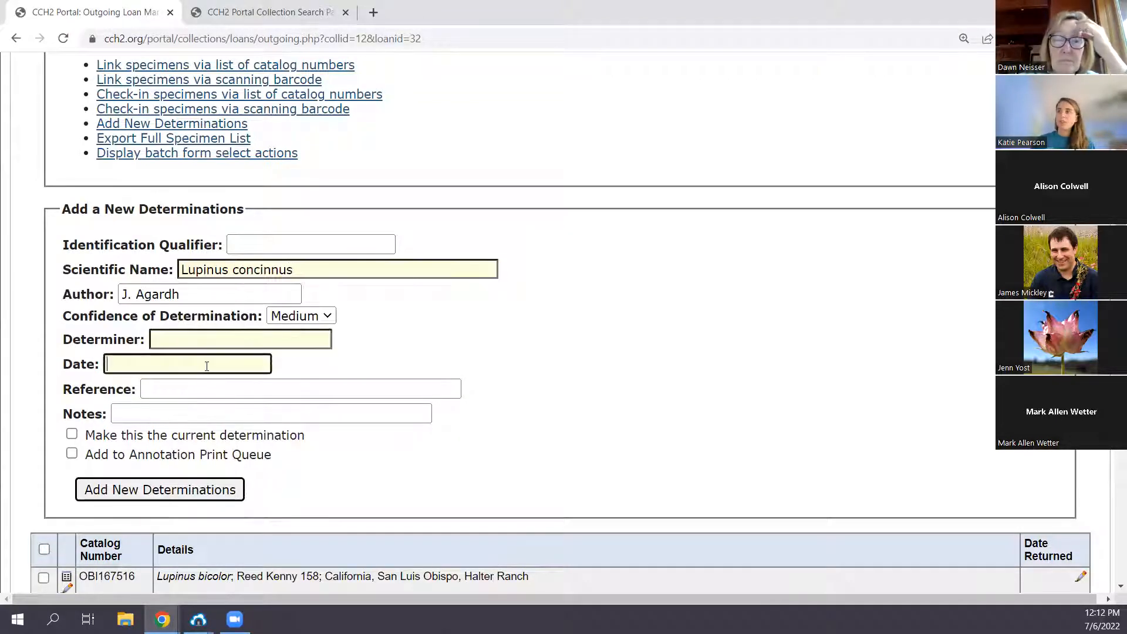
- Deselect the seven Lupinus concinnus specimens from OBI108145 through OBI108146
{"action": "scroll", "coordinate": [159, 434], "scroll_direction": "down", "scroll_amount": 3}
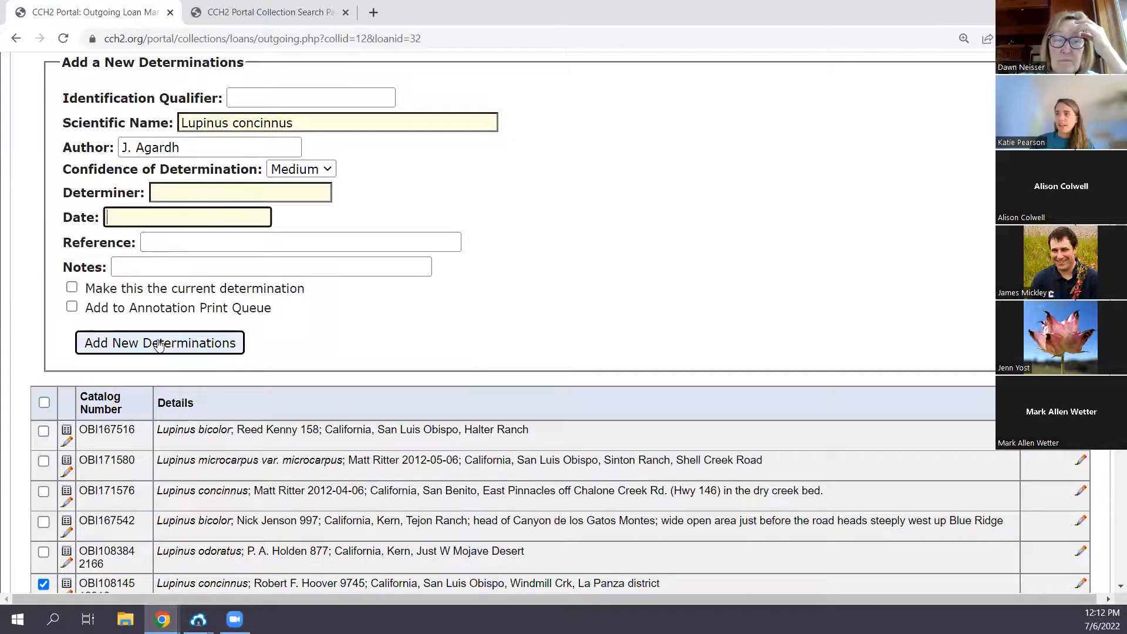
{"action": "scroll", "coordinate": [158, 352], "scroll_direction": "down", "scroll_amount": 2}
{"action": "scroll", "coordinate": [112, 414], "scroll_direction": "down", "scroll_amount": 2}
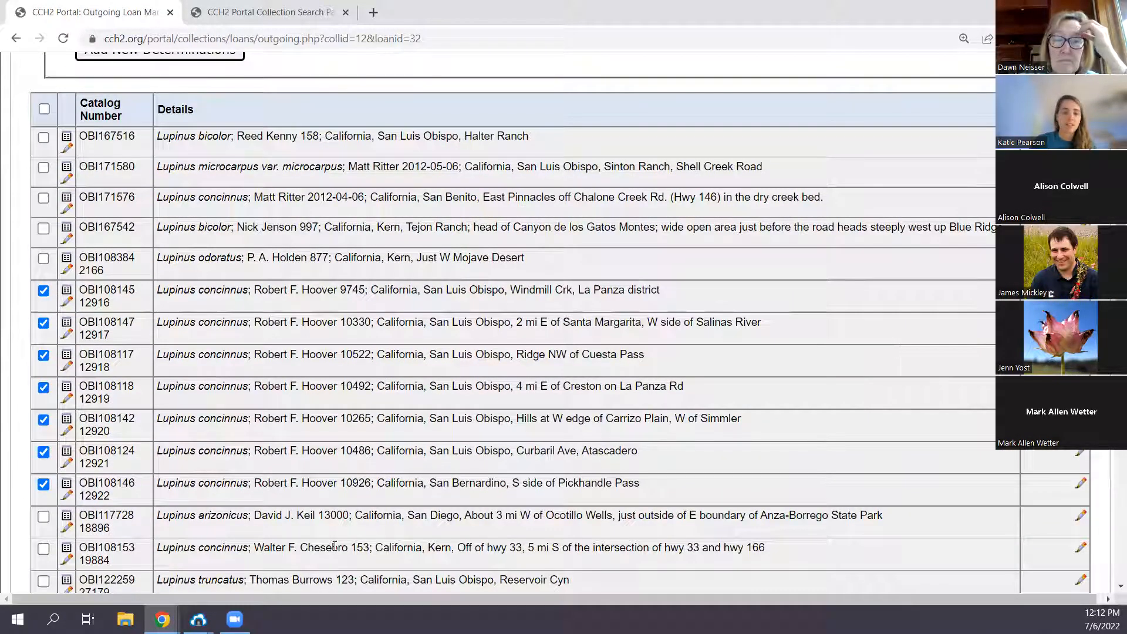
{"action": "left_click", "coordinate": [43, 290]}
{"action": "left_click", "coordinate": [44, 323]}
{"action": "left_click", "coordinate": [44, 355]}
{"action": "left_click", "coordinate": [44, 387]}
{"action": "left_click", "coordinate": [43, 420]}
{"action": "left_click", "coordinate": [44, 451]}
{"action": "left_click", "coordinate": [43, 484]}
{"action": "scroll", "coordinate": [443, 415], "scroll_direction": "up", "scroll_amount": 7}
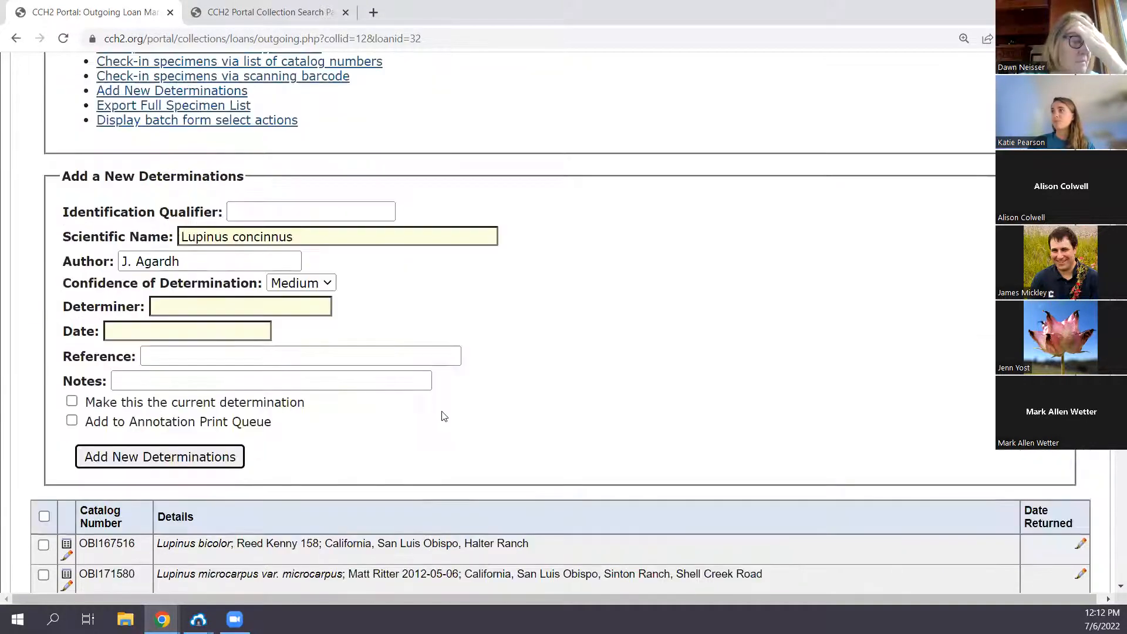
- Clear the scientific name and its author from the new determination form
{"action": "scroll", "coordinate": [444, 415], "scroll_direction": "up", "scroll_amount": 2}
{"action": "scroll", "coordinate": [515, 435], "scroll_direction": "up", "scroll_amount": 2}
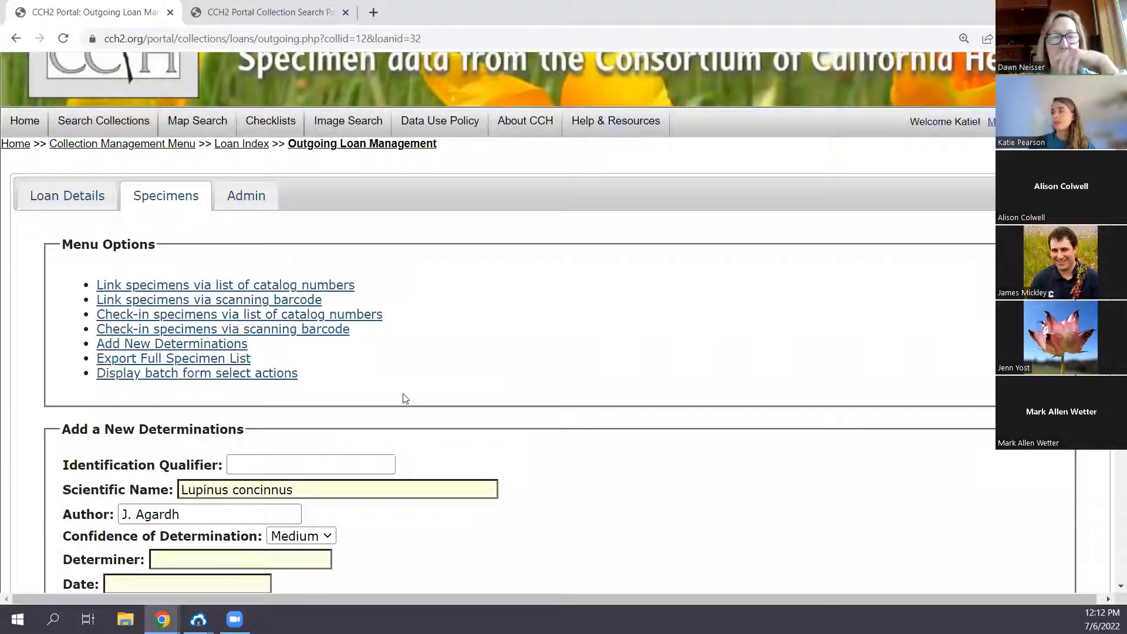
{"action": "triple_click", "coordinate": [297, 489]}
{"action": "key", "text": "BackSpace"}
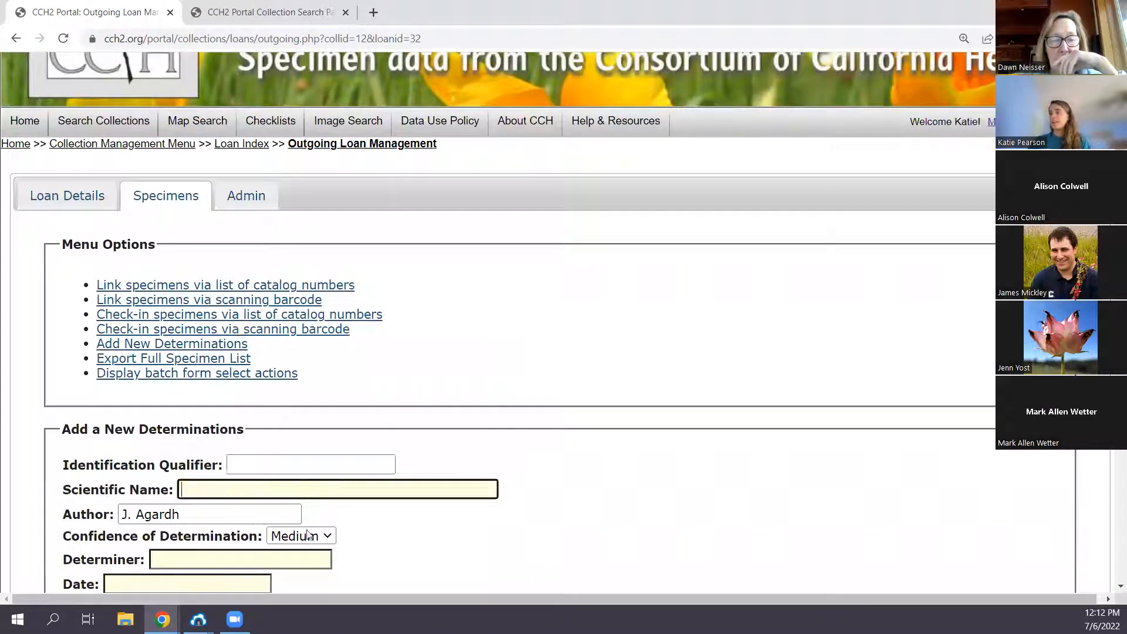
{"action": "left_click", "coordinate": [287, 559]}
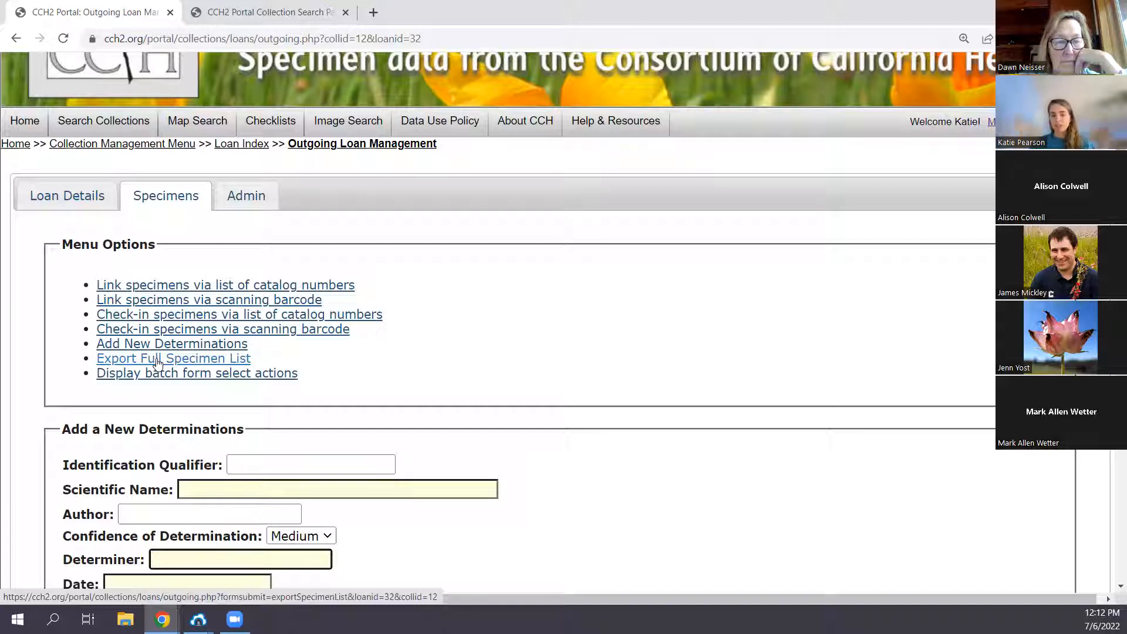
- Return to the details of loan 2020_03 and generate its English invoice for printing in the browser
{"action": "left_click", "coordinate": [501, 332]}
{"action": "left_click", "coordinate": [43, 198]}
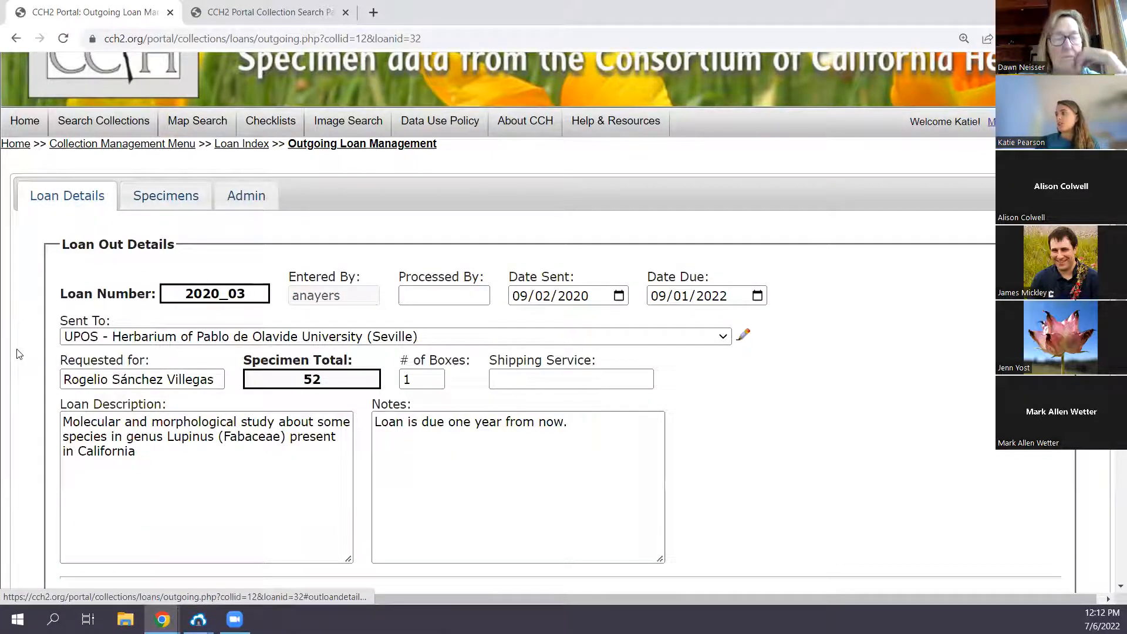
{"action": "scroll", "coordinate": [881, 411], "scroll_direction": "down", "scroll_amount": 1}
{"action": "scroll", "coordinate": [907, 376], "scroll_direction": "down", "scroll_amount": 5}
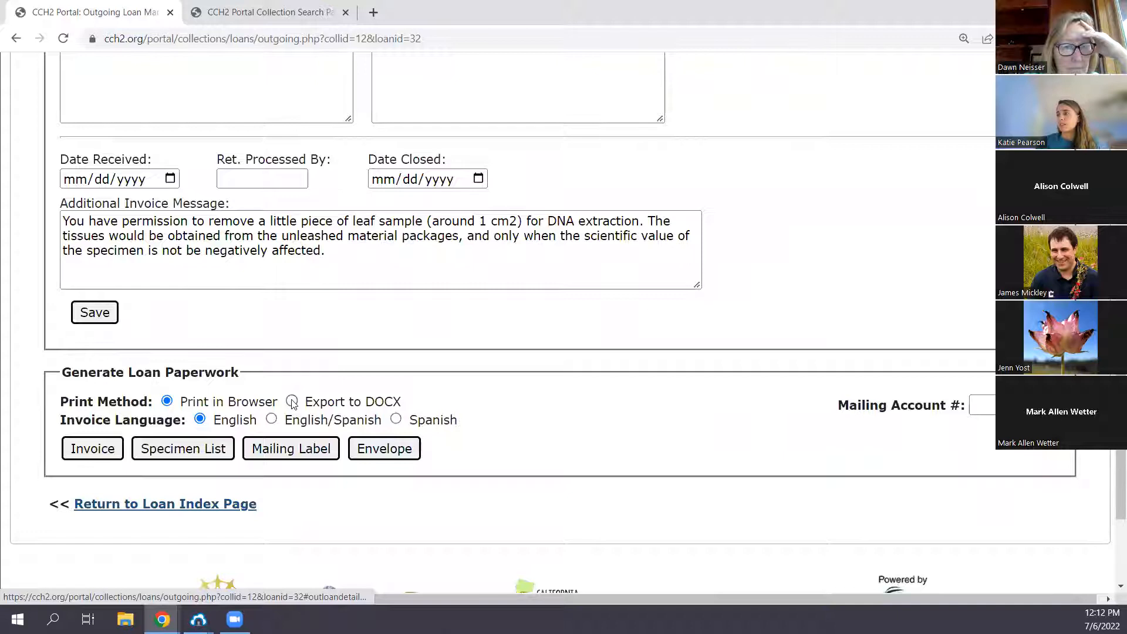
{"action": "left_click", "coordinate": [101, 452]}
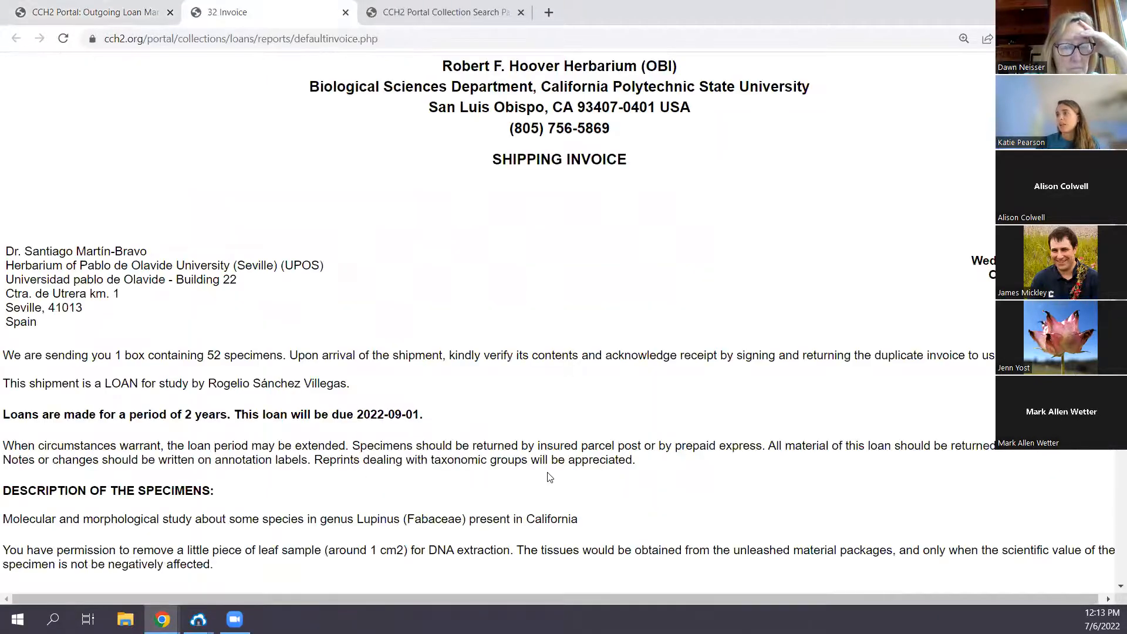
- Read through the shipping invoice, including the recipient, loan terms and specimen description, and close it
{"action": "scroll", "coordinate": [258, 411], "scroll_direction": "down", "scroll_amount": 3}
{"action": "scroll", "coordinate": [262, 404], "scroll_direction": "up", "scroll_amount": 3}
{"action": "scroll", "coordinate": [317, 414], "scroll_direction": "down", "scroll_amount": 2}
{"action": "scroll", "coordinate": [318, 418], "scroll_direction": "up", "scroll_amount": 2}
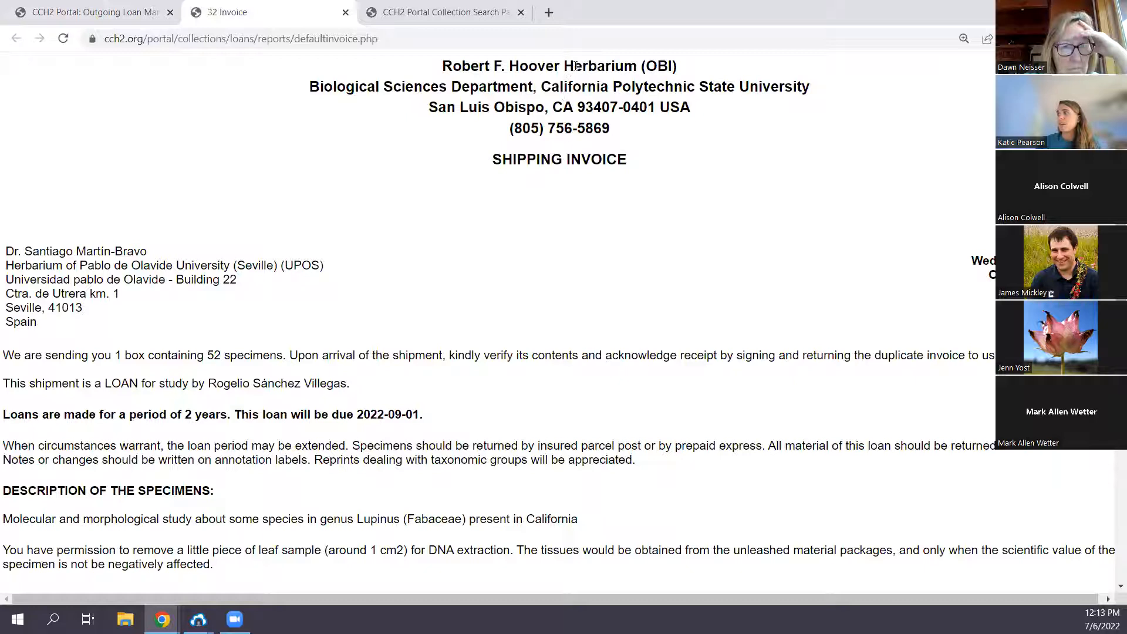
{"action": "scroll", "coordinate": [377, 272], "scroll_direction": "down", "scroll_amount": 2}
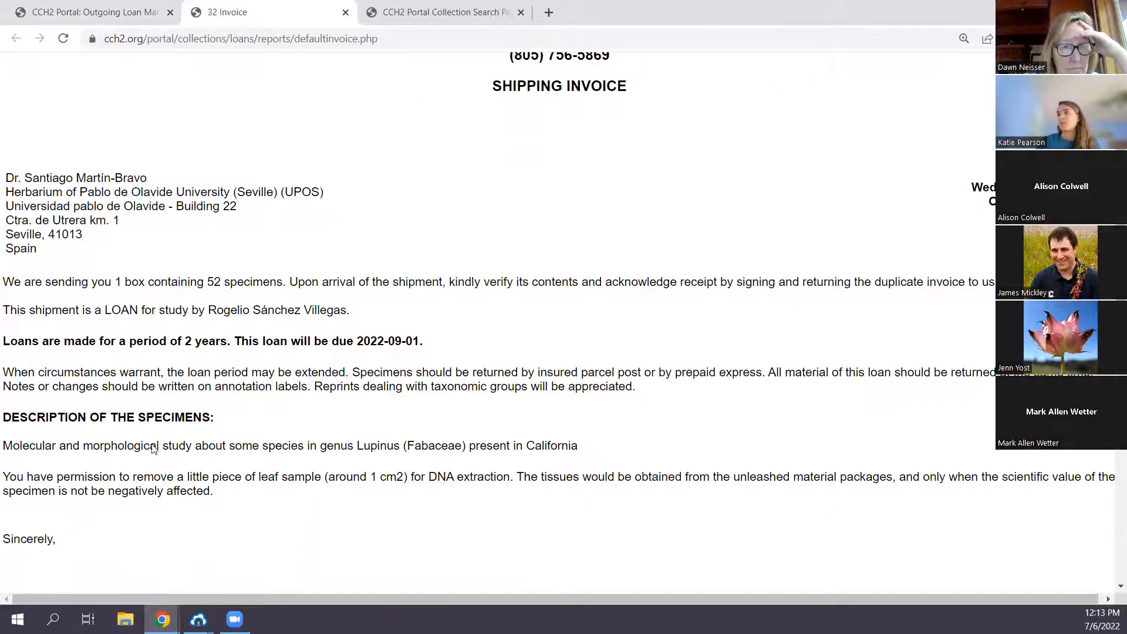
{"action": "left_click", "coordinate": [346, 13]}
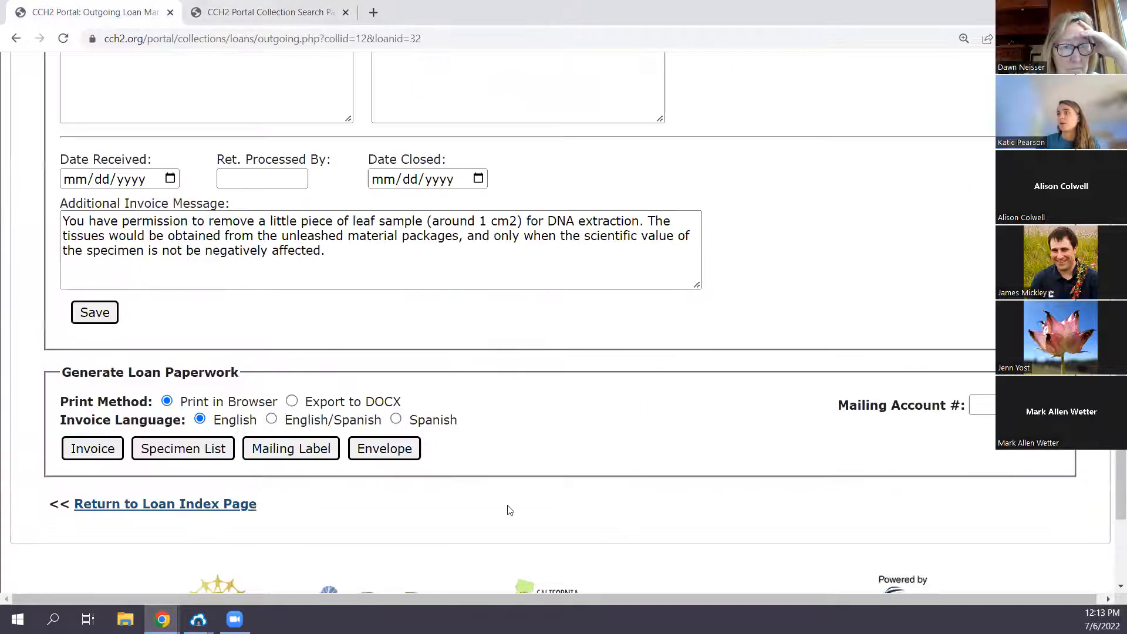
- Review the details of loan 2020_03, check its deletion option, and return to its specimens
{"action": "scroll", "coordinate": [511, 505], "scroll_direction": "up", "scroll_amount": 5}
{"action": "scroll", "coordinate": [558, 504], "scroll_direction": "down", "scroll_amount": 4}
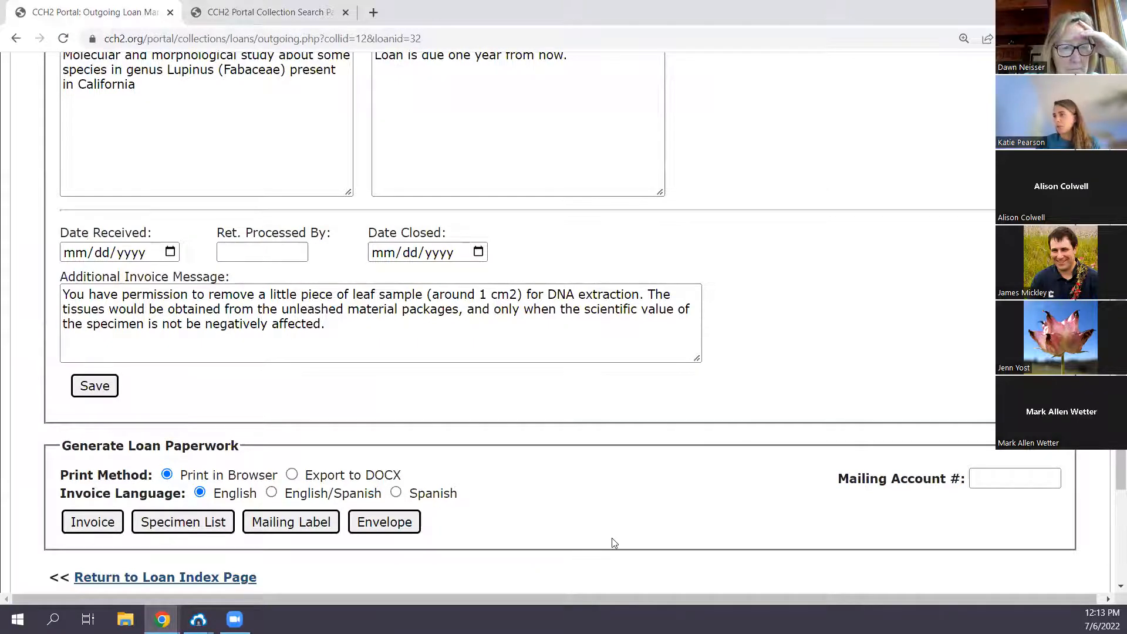
{"action": "scroll", "coordinate": [612, 537], "scroll_direction": "up", "scroll_amount": 6}
{"action": "scroll", "coordinate": [617, 534], "scroll_direction": "up", "scroll_amount": 4}
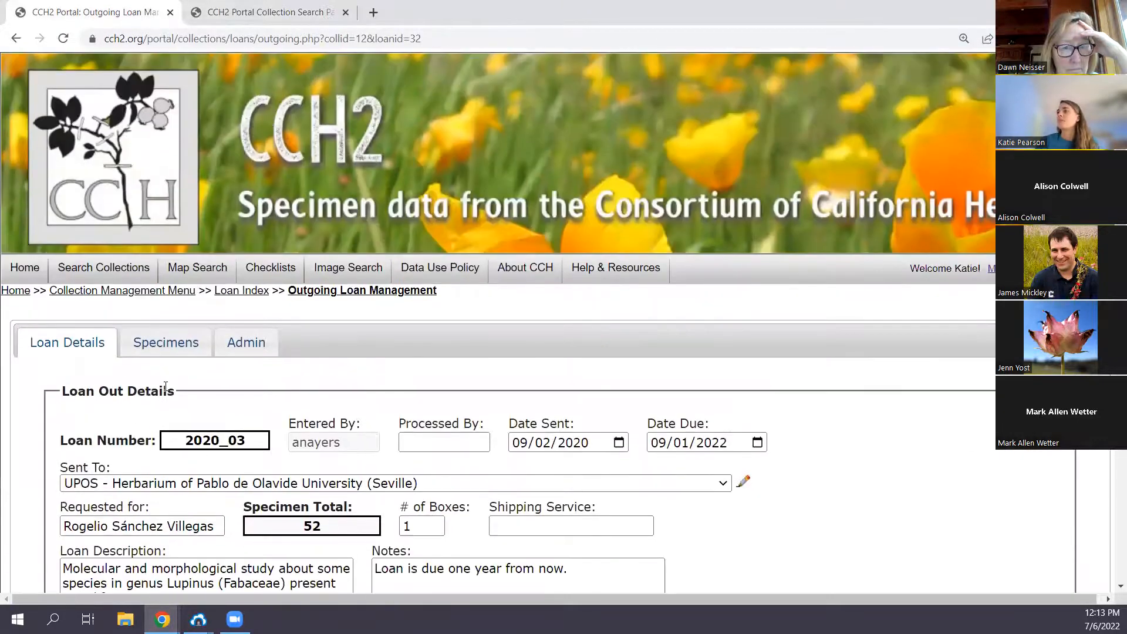
{"action": "left_click", "coordinate": [228, 345]}
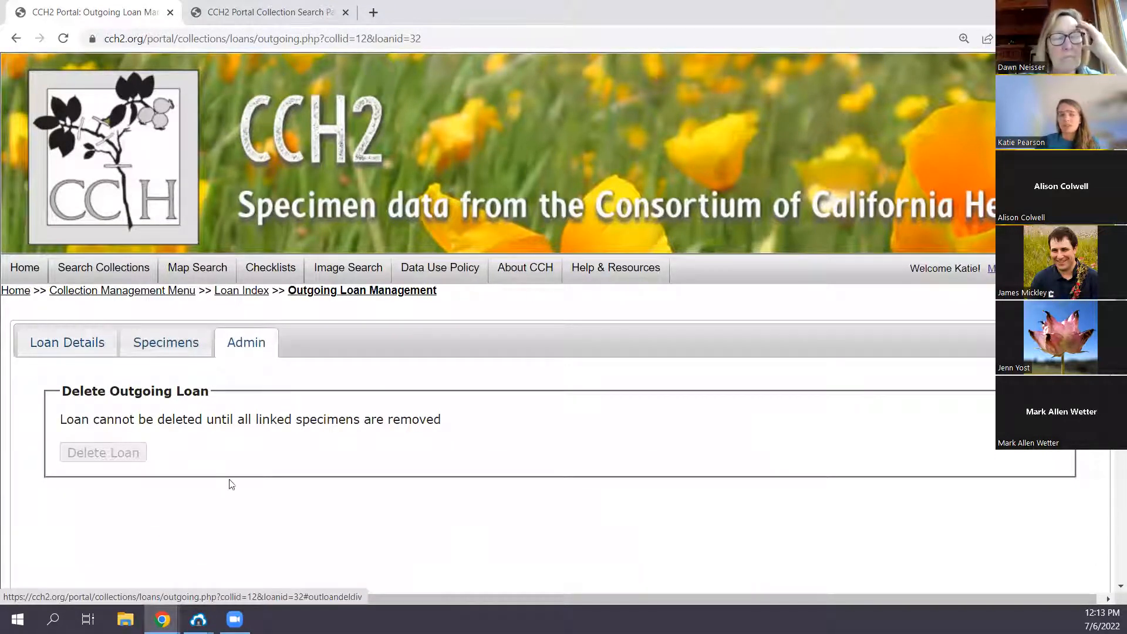
{"action": "left_click", "coordinate": [171, 353]}
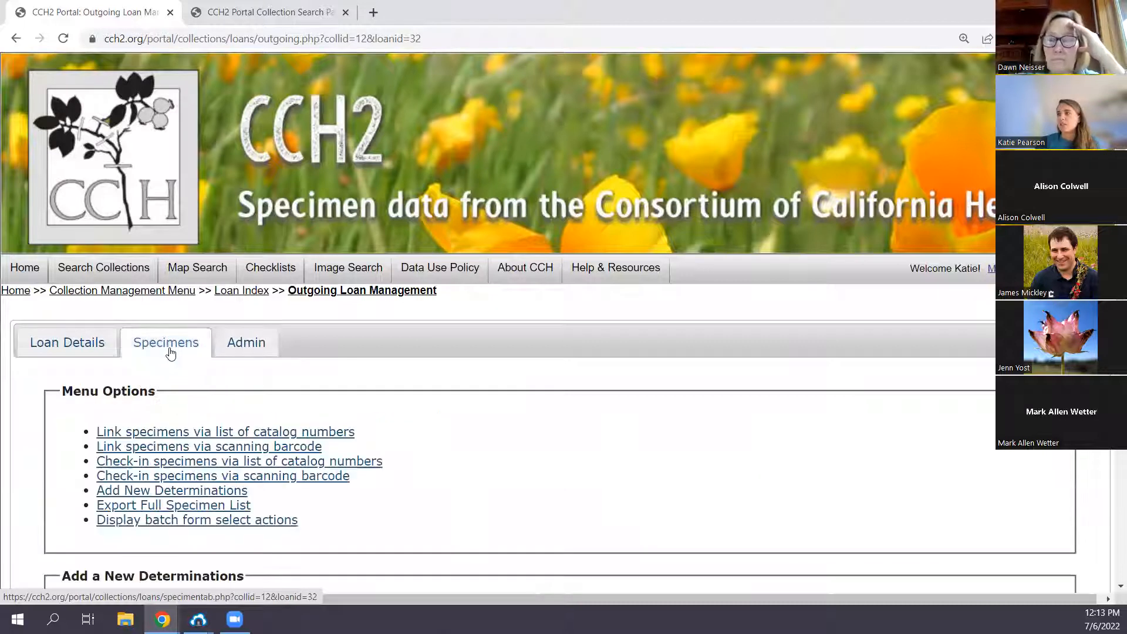
- Check the deletion option of loan 2020_03, view its loan details and return to the loan index
{"action": "left_click", "coordinate": [265, 333]}
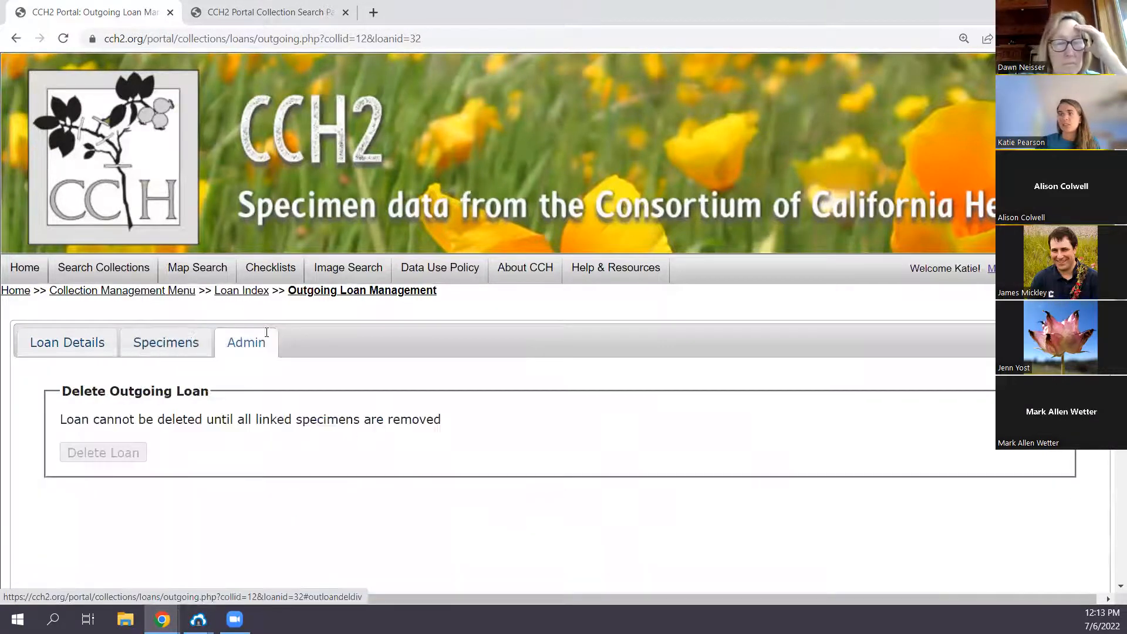
{"action": "left_click", "coordinate": [96, 347]}
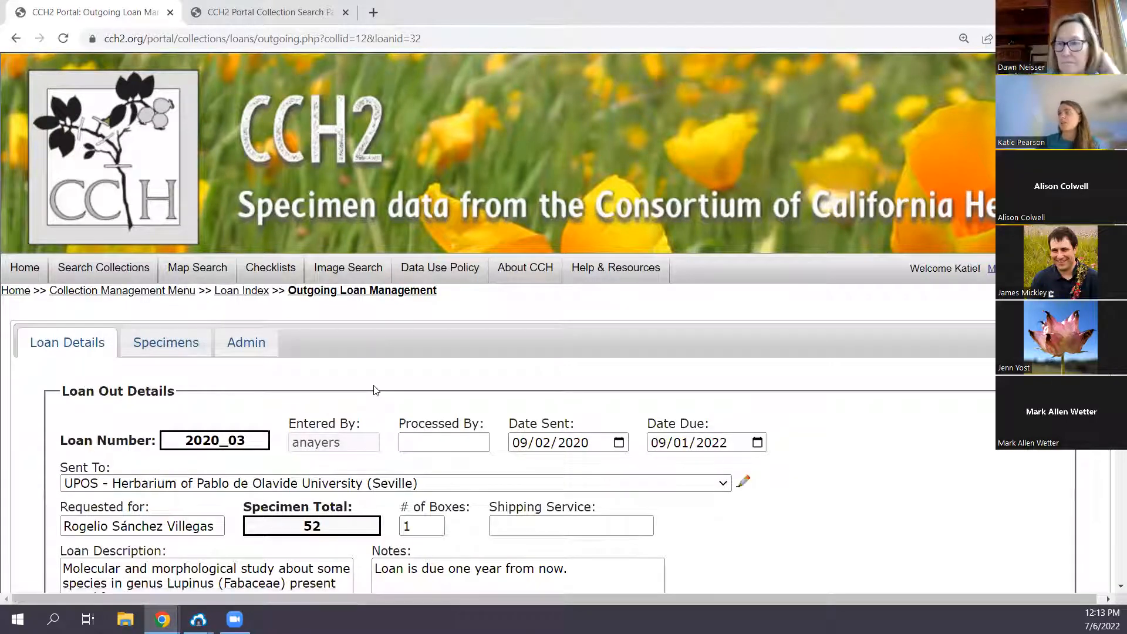
{"action": "left_click", "coordinate": [233, 294]}
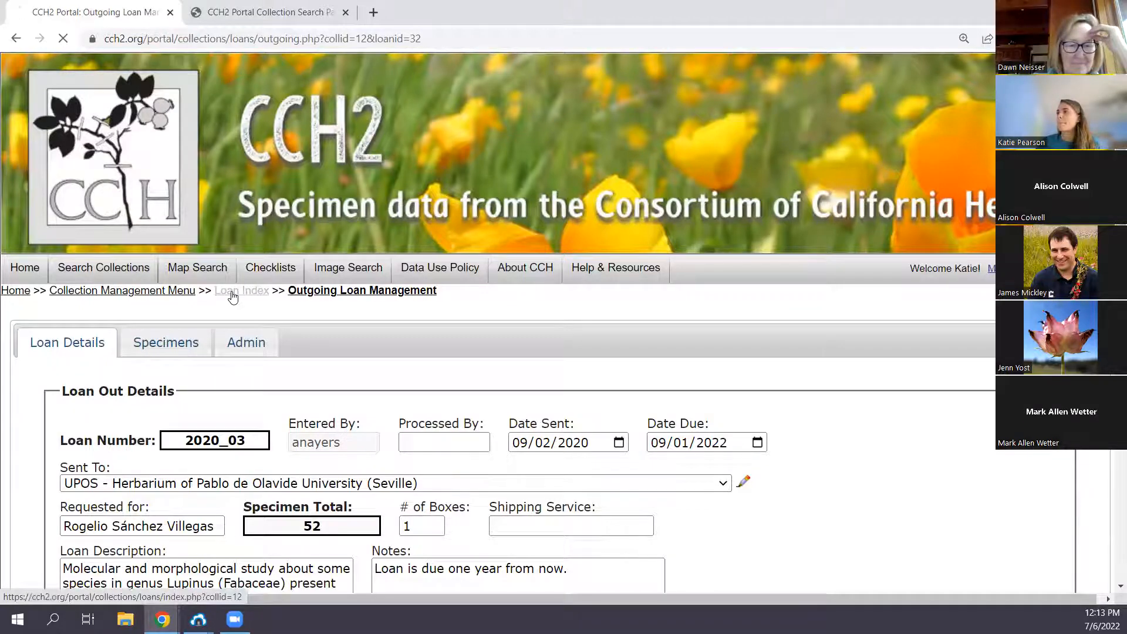
- Look over the lists of incoming and outgoing loans, ending on the incoming loans
{"action": "left_click", "coordinate": [201, 347]}
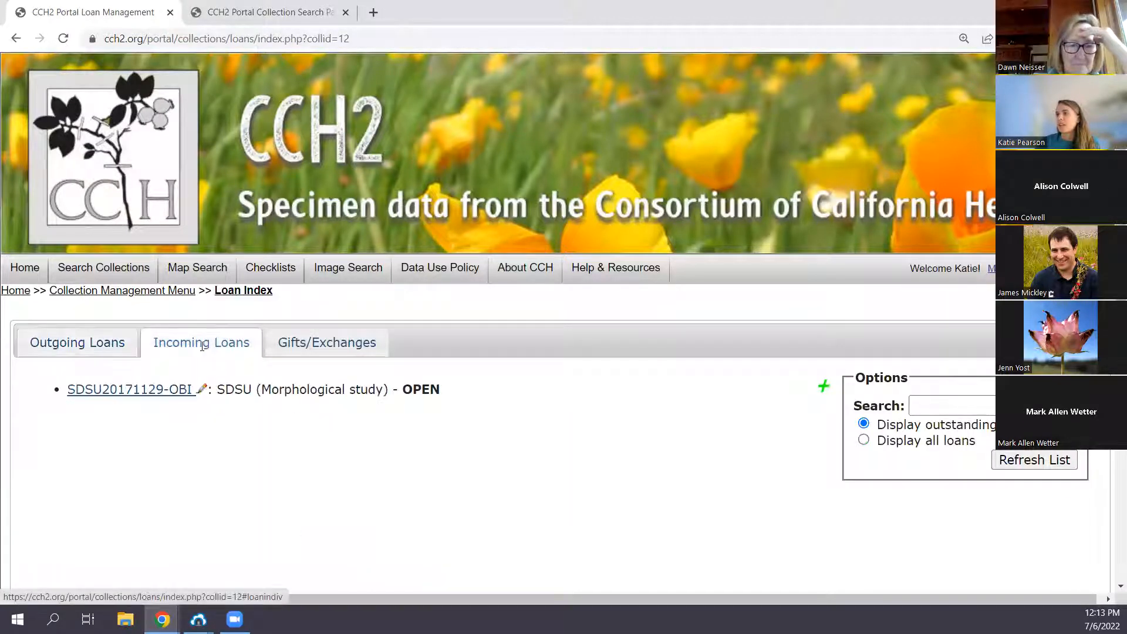
{"action": "scroll", "coordinate": [456, 463], "scroll_direction": "down", "scroll_amount": 2}
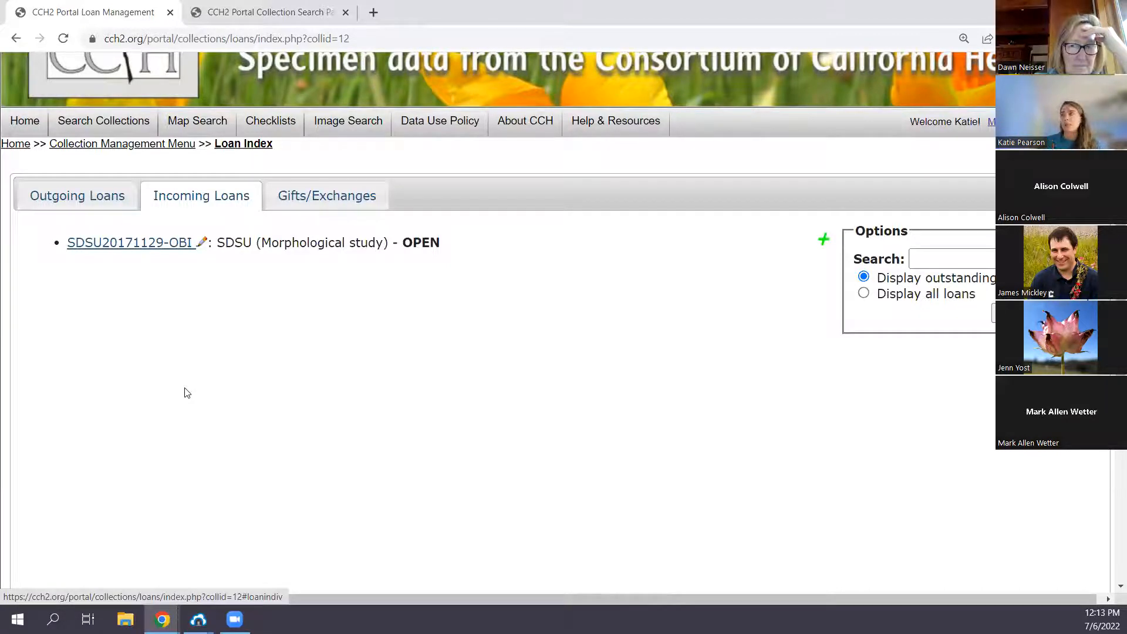
{"action": "left_click", "coordinate": [107, 196]}
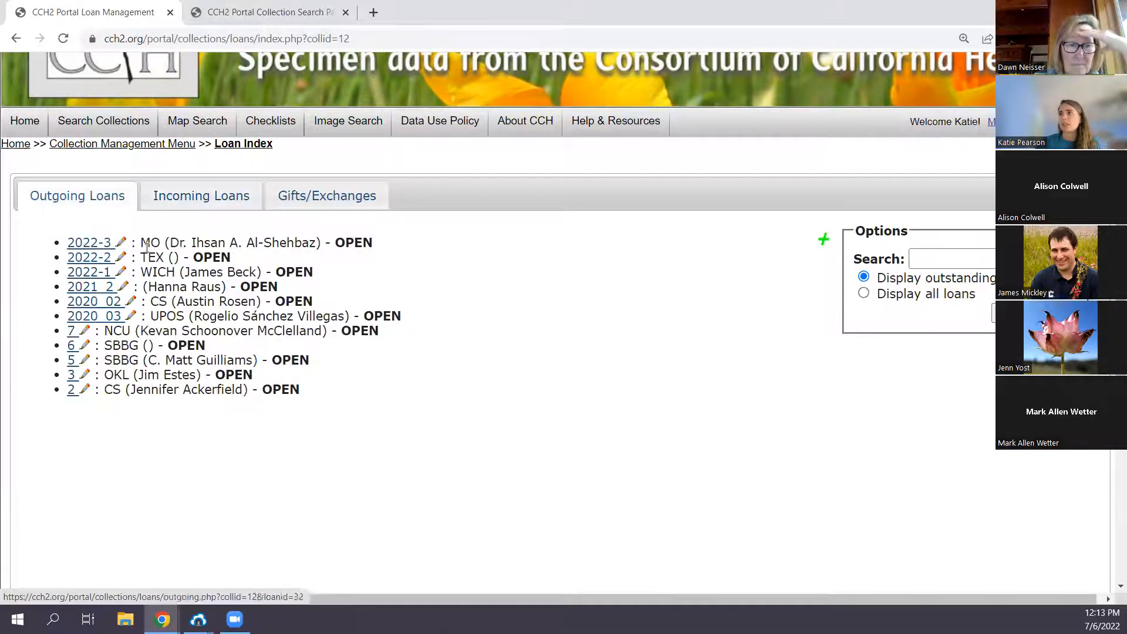
{"action": "left_click", "coordinate": [201, 196]}
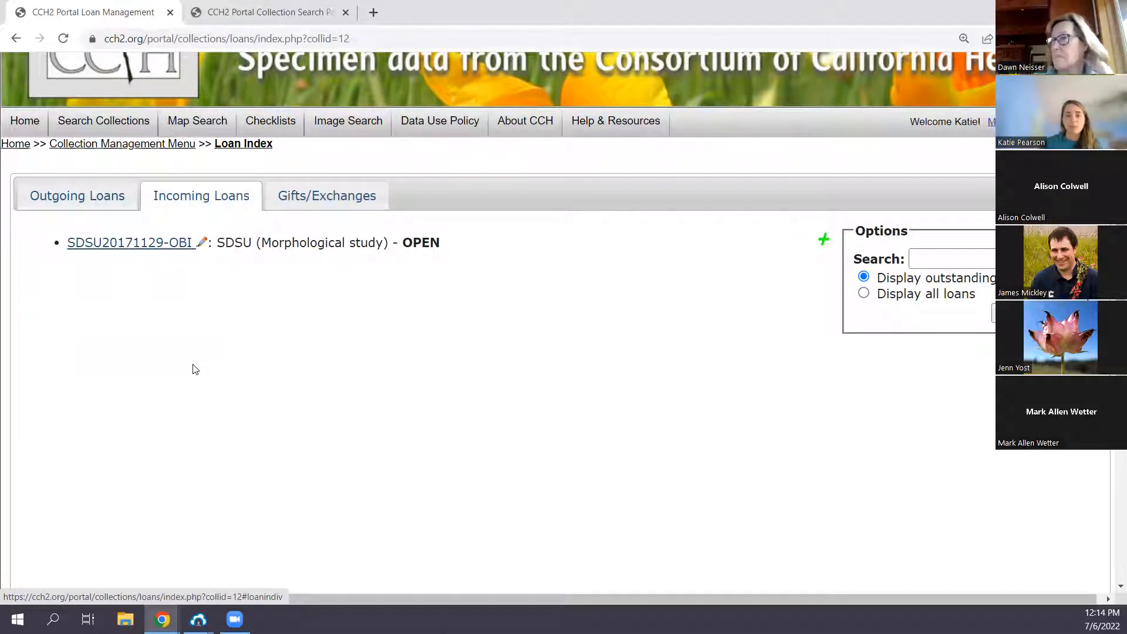
- Open incoming loan SDSU20171129-OBI and view its linked specimens
{"action": "left_click", "coordinate": [155, 243]}
{"action": "scroll", "coordinate": [279, 392], "scroll_direction": "down", "scroll_amount": 2}
{"action": "left_click", "coordinate": [166, 195]}
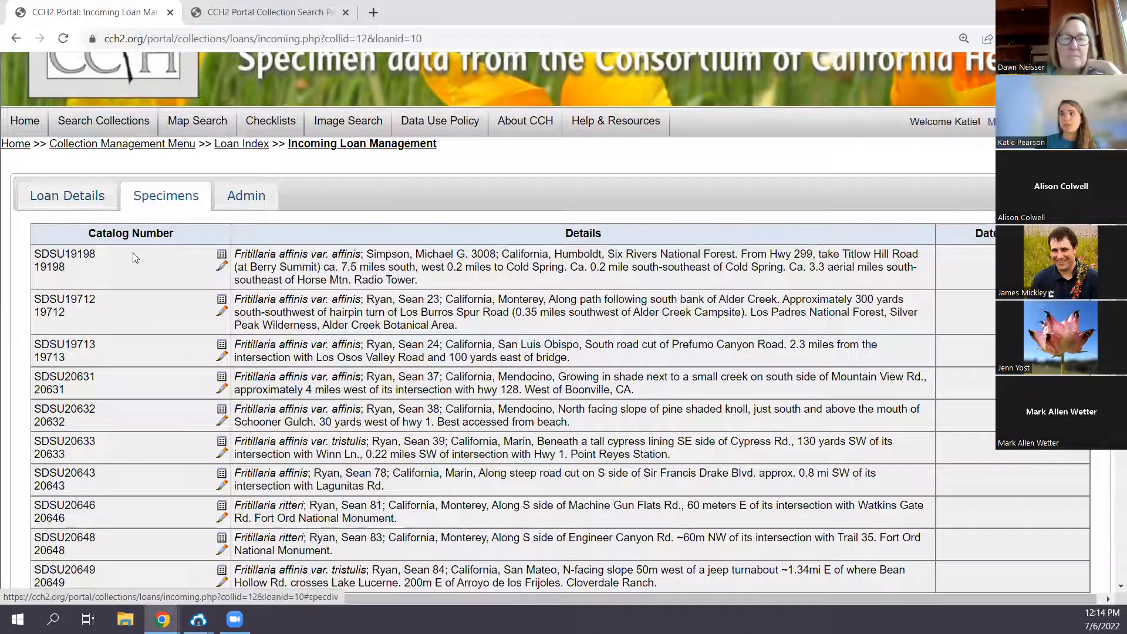
- Review the details of incoming loan SDSU20171129-OBI, including its description, return fields and paperwork options
{"action": "left_click", "coordinate": [88, 196]}
{"action": "scroll", "coordinate": [252, 259], "scroll_direction": "down", "scroll_amount": 4}
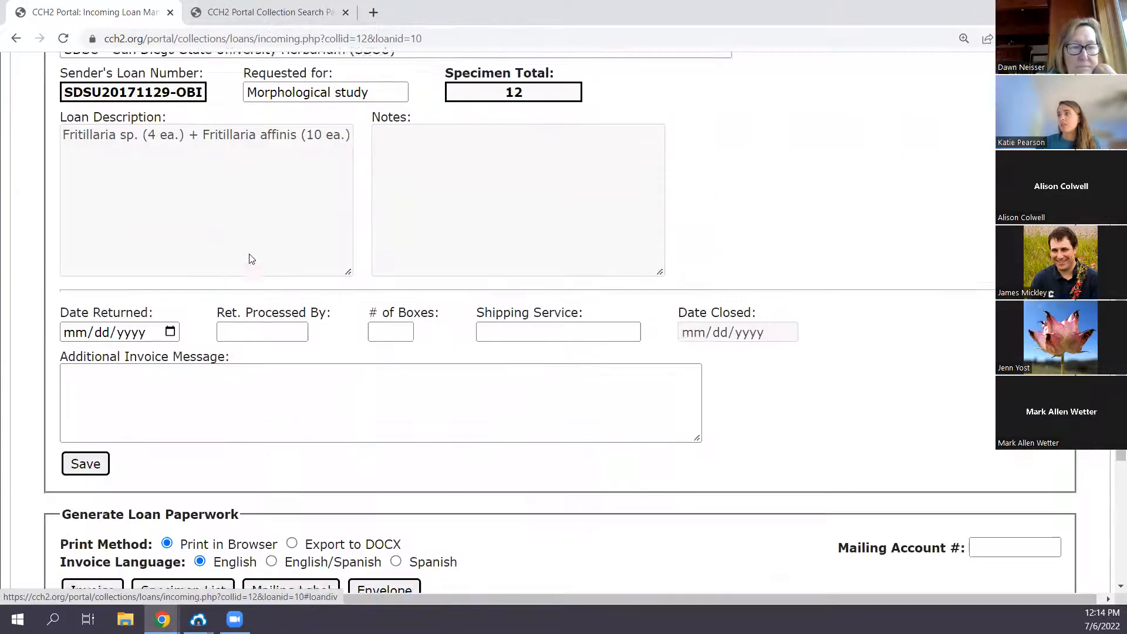
{"action": "scroll", "coordinate": [251, 259], "scroll_direction": "down", "scroll_amount": 3}
{"action": "scroll", "coordinate": [304, 290], "scroll_direction": "up", "scroll_amount": 6}
{"action": "scroll", "coordinate": [306, 289], "scroll_direction": "down", "scroll_amount": 4}
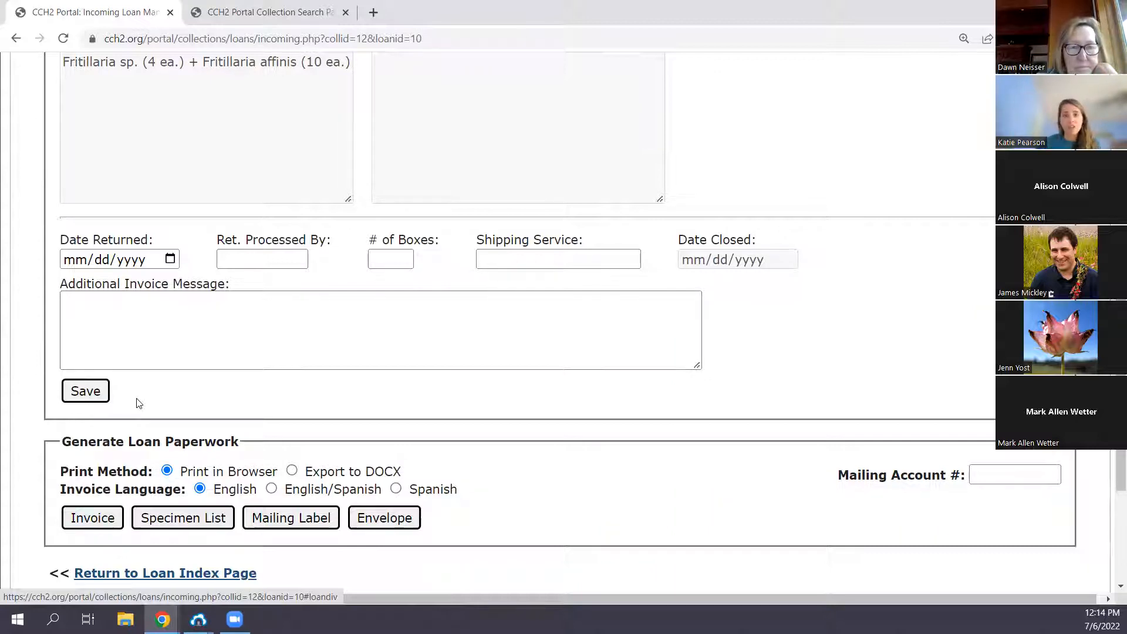
{"action": "scroll", "coordinate": [136, 424], "scroll_direction": "up", "scroll_amount": 3}
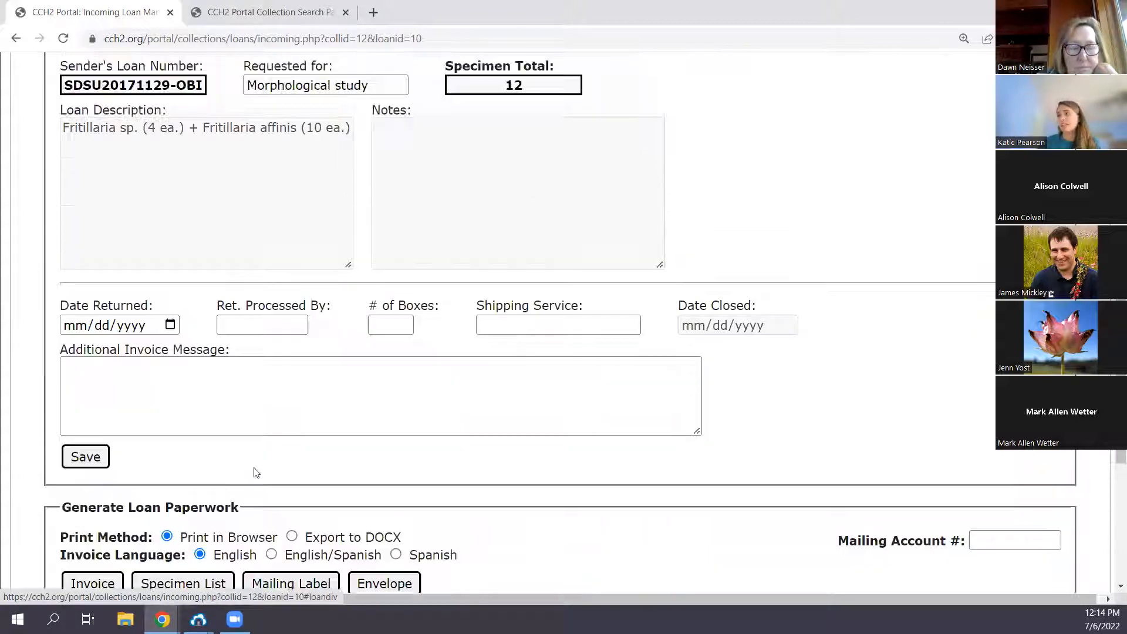
{"action": "scroll", "coordinate": [280, 519], "scroll_direction": "up", "scroll_amount": 5}
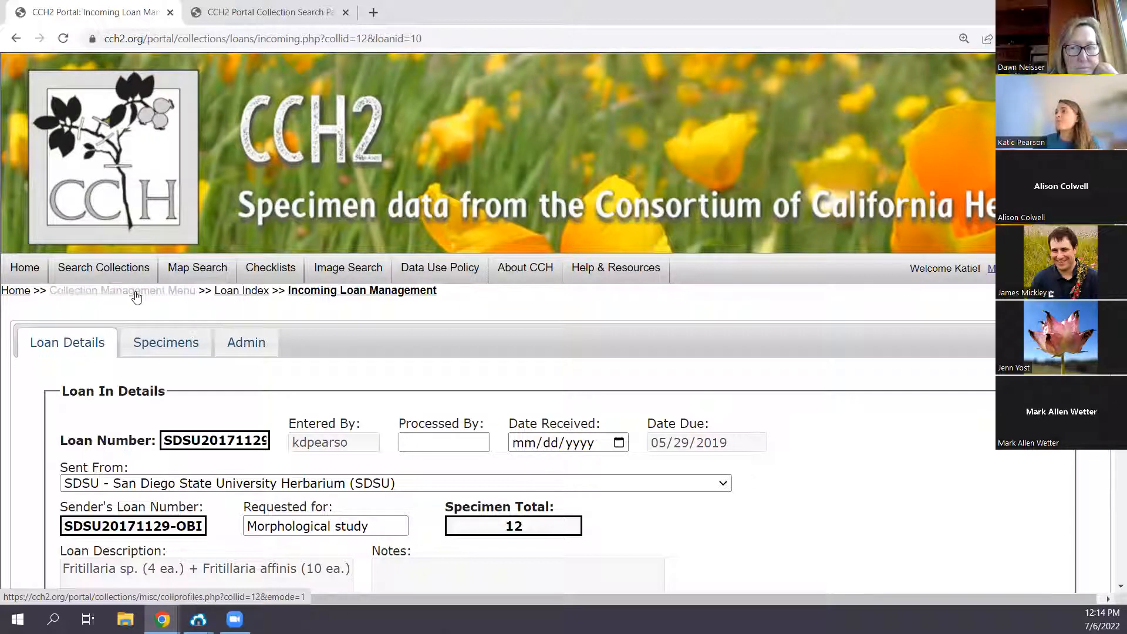
- Return to the loan index and examine the gift and exchange transaction records by institution
{"action": "left_click", "coordinate": [242, 291]}
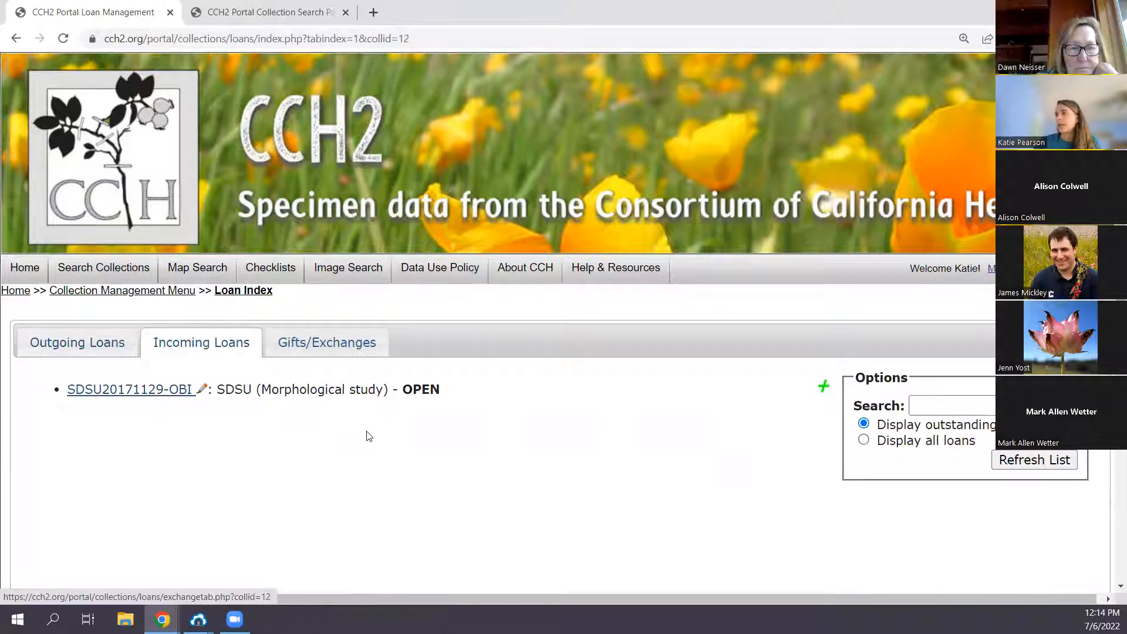
{"action": "left_click", "coordinate": [329, 343]}
{"action": "scroll", "coordinate": [392, 370], "scroll_direction": "down", "scroll_amount": 1}
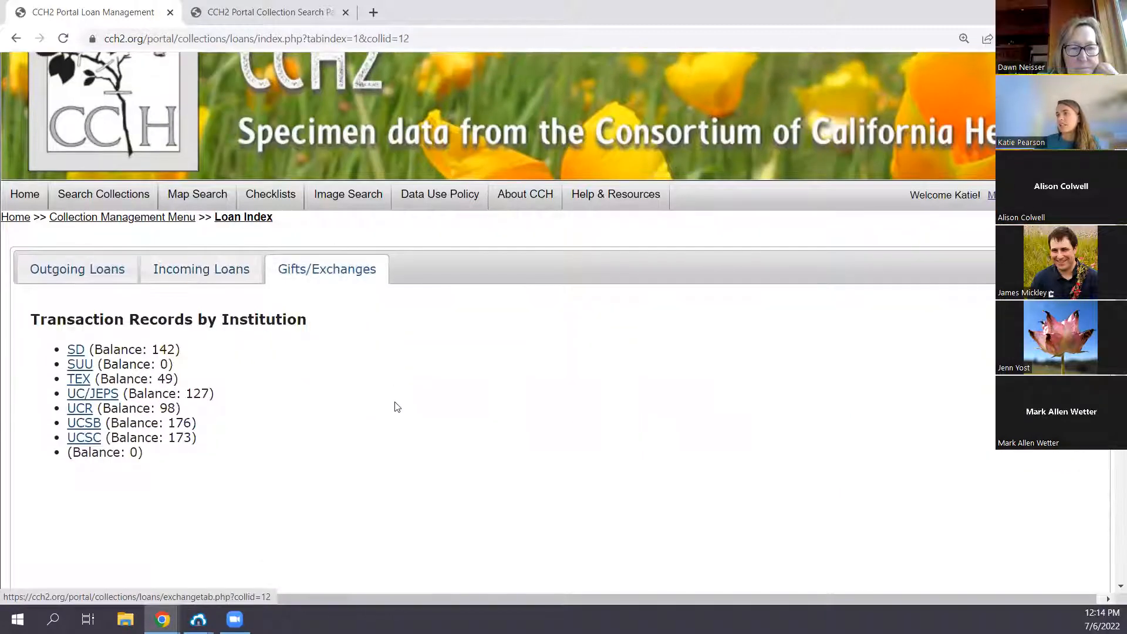
{"action": "scroll", "coordinate": [397, 406], "scroll_direction": "down", "scroll_amount": 1}
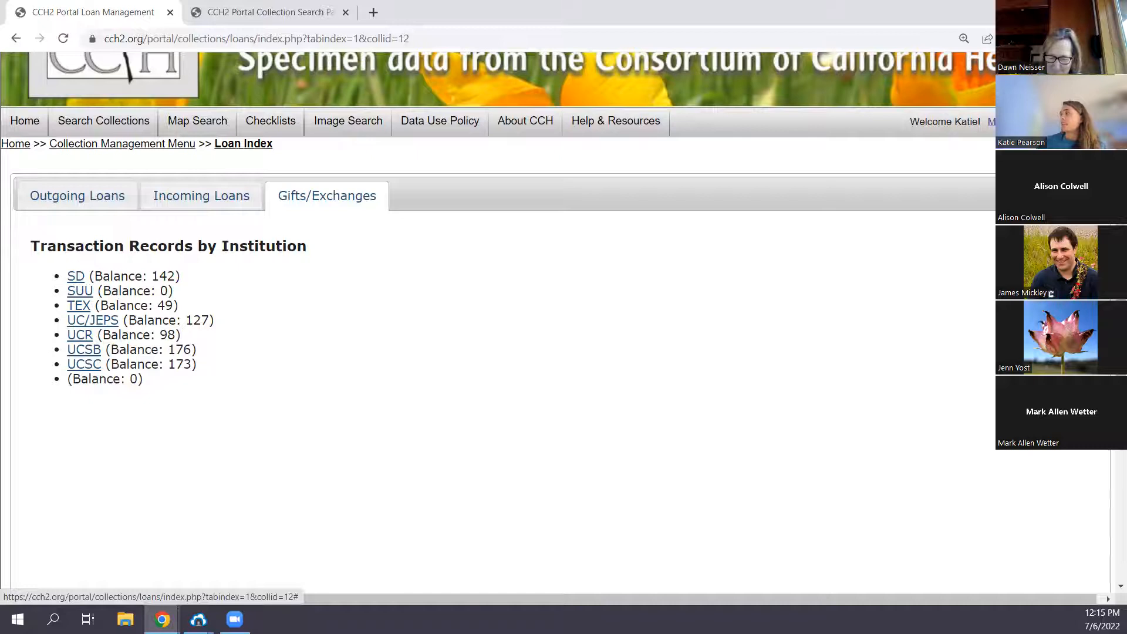
- Expand the transaction records for SUU and look through the institution choices in the new gift/exchange form
{"action": "left_click", "coordinate": [1077, 235]}
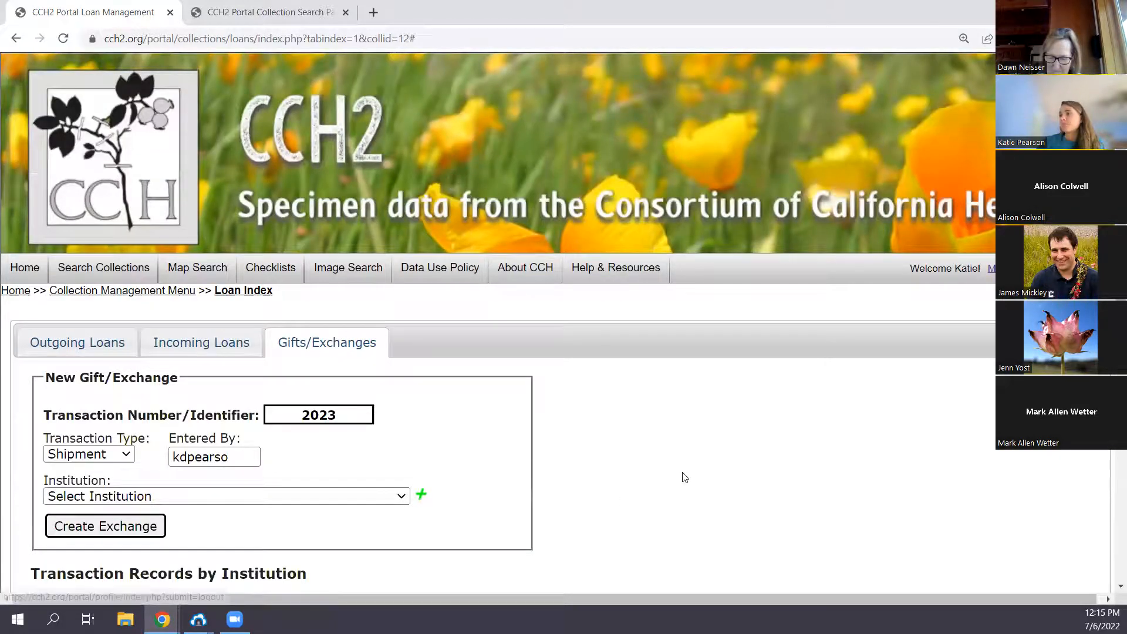
{"action": "scroll", "coordinate": [684, 478], "scroll_direction": "down", "scroll_amount": 2}
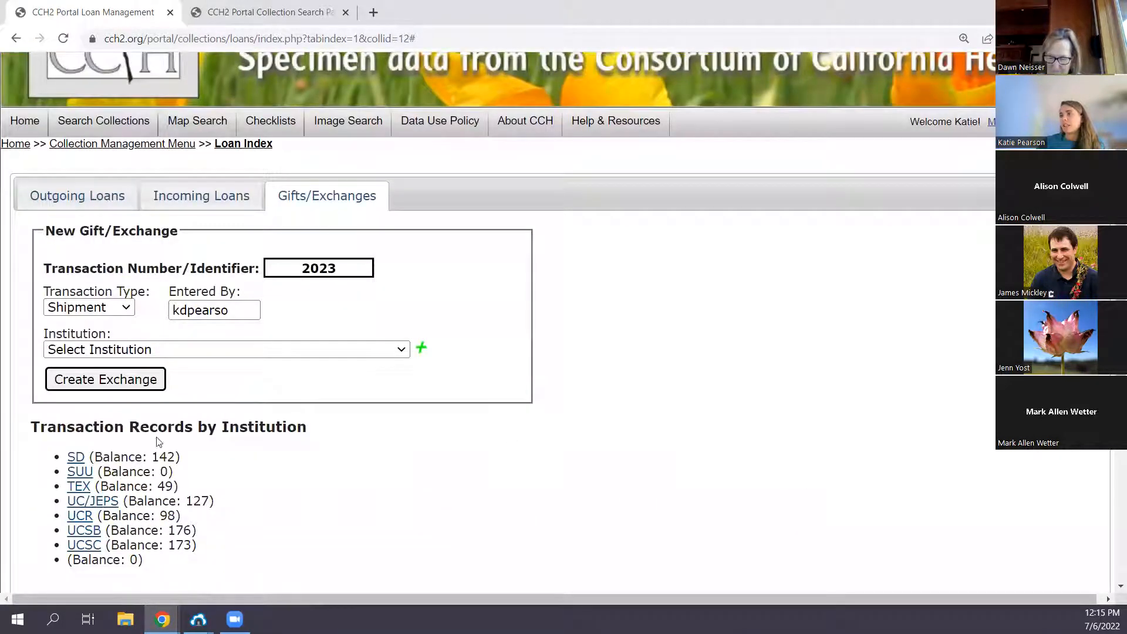
{"action": "left_click", "coordinate": [80, 472]}
{"action": "scroll", "coordinate": [528, 464], "scroll_direction": "down", "scroll_amount": 3}
{"action": "scroll", "coordinate": [493, 437], "scroll_direction": "down", "scroll_amount": 1}
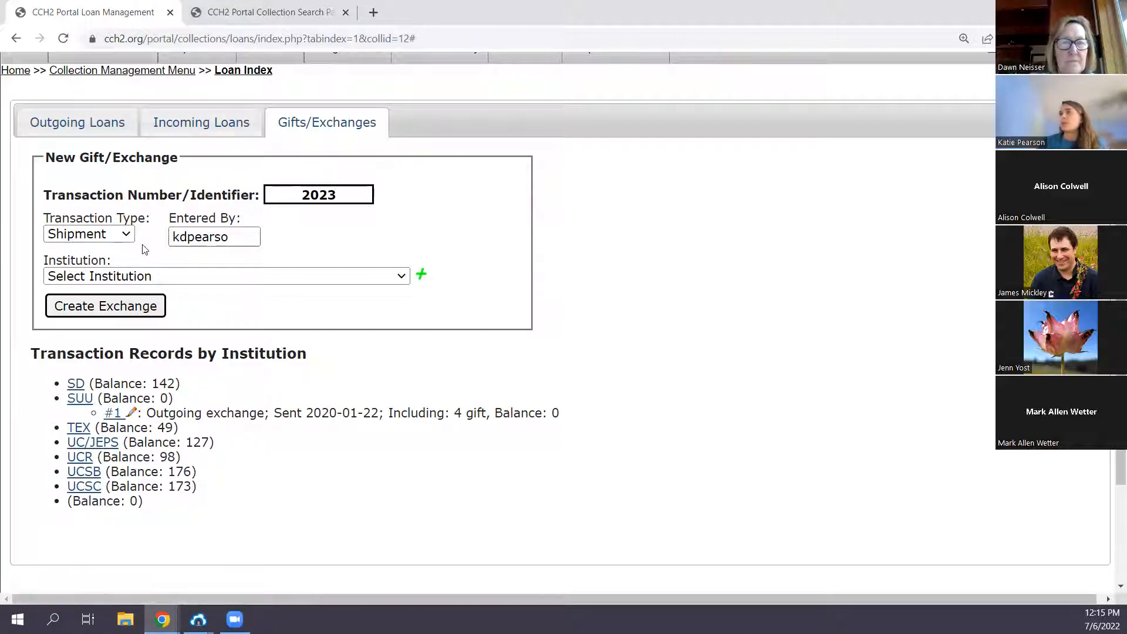
{"action": "left_click", "coordinate": [107, 275]}
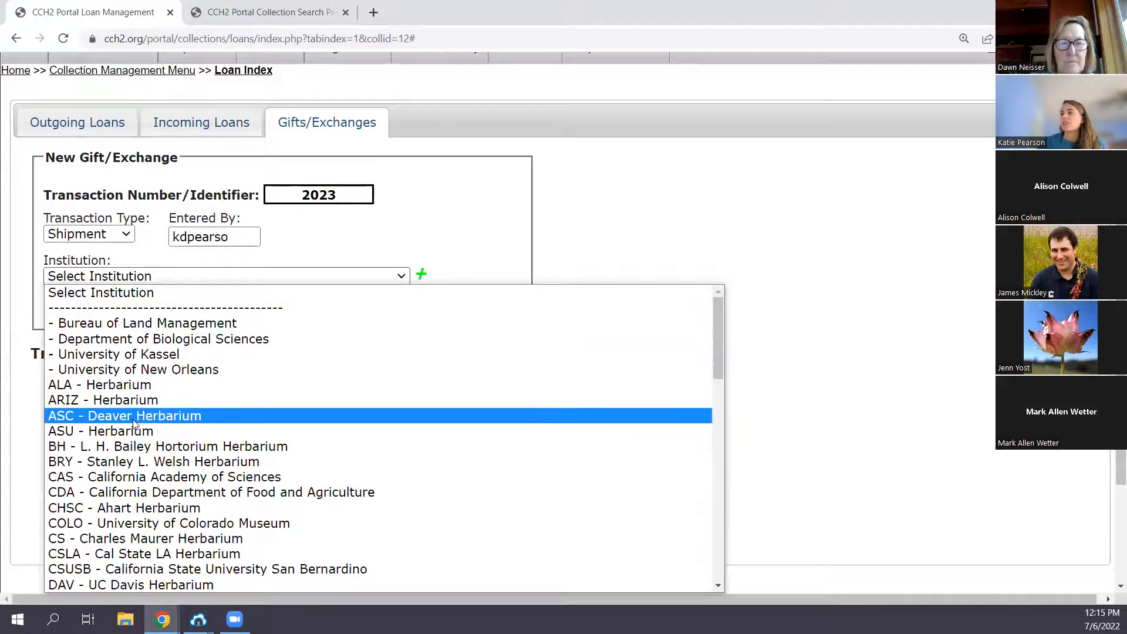
{"action": "left_click", "coordinate": [635, 196]}
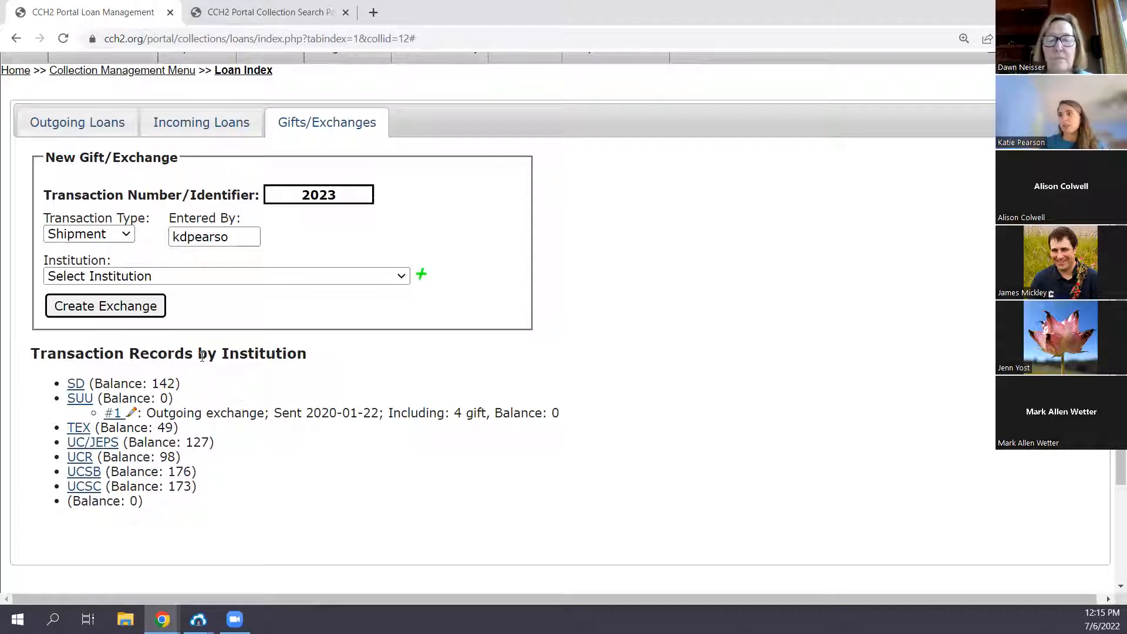
- Open SUU's outgoing exchange #1 and examine its fields for gift and exchange specimen totals
{"action": "left_click", "coordinate": [117, 414]}
{"action": "scroll", "coordinate": [408, 391], "scroll_direction": "down", "scroll_amount": 2}
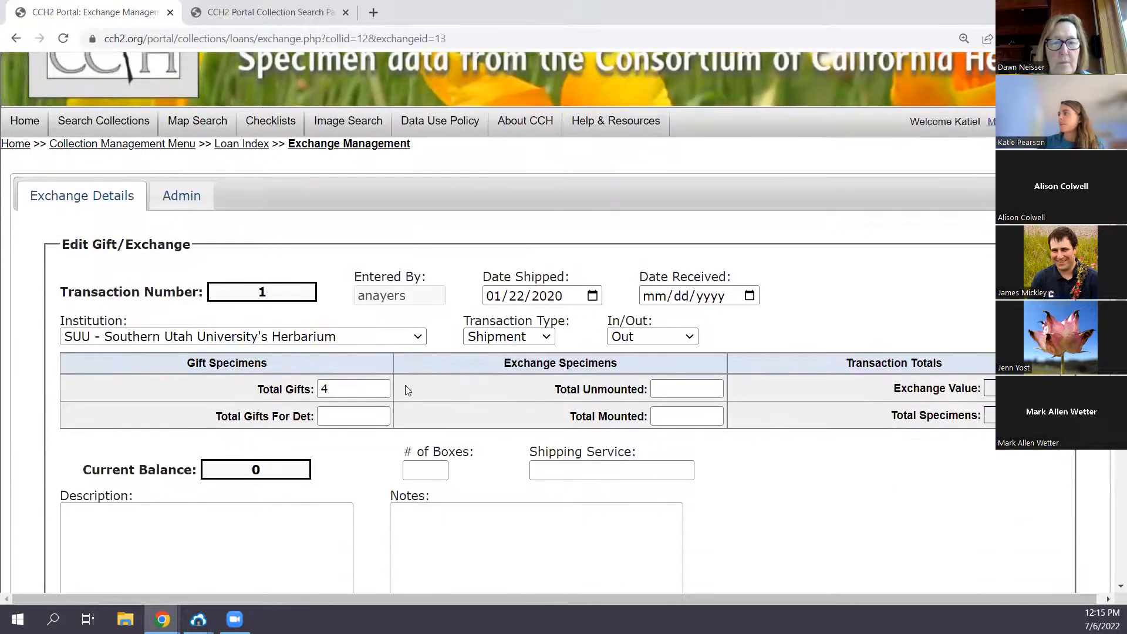
{"action": "scroll", "coordinate": [265, 402], "scroll_direction": "down", "scroll_amount": 1}
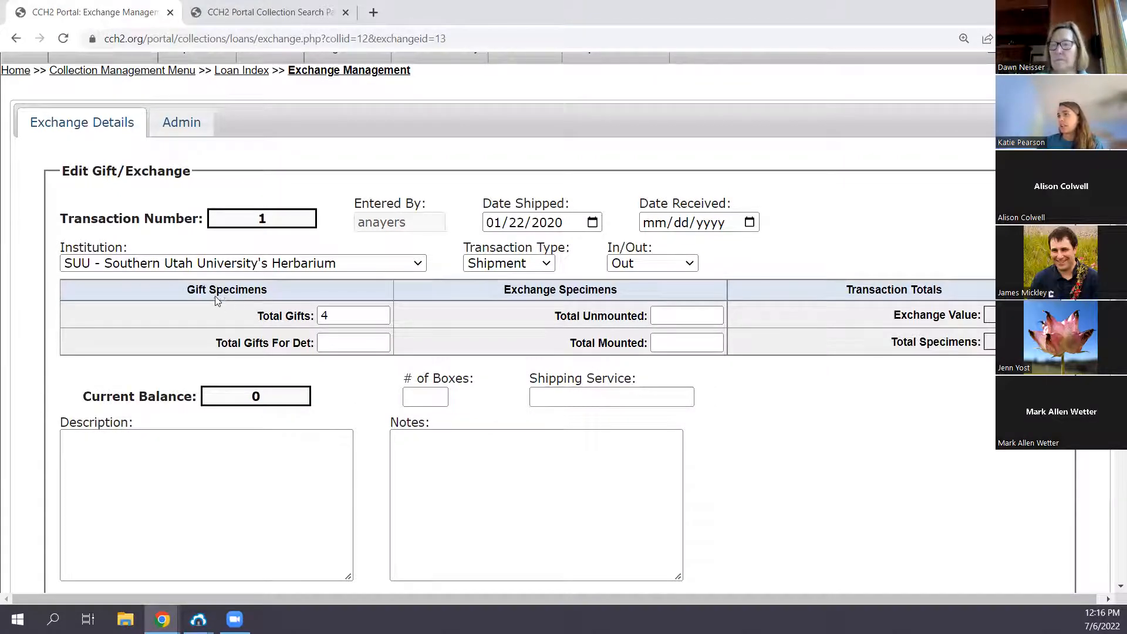
{"action": "left_click", "coordinate": [302, 318]}
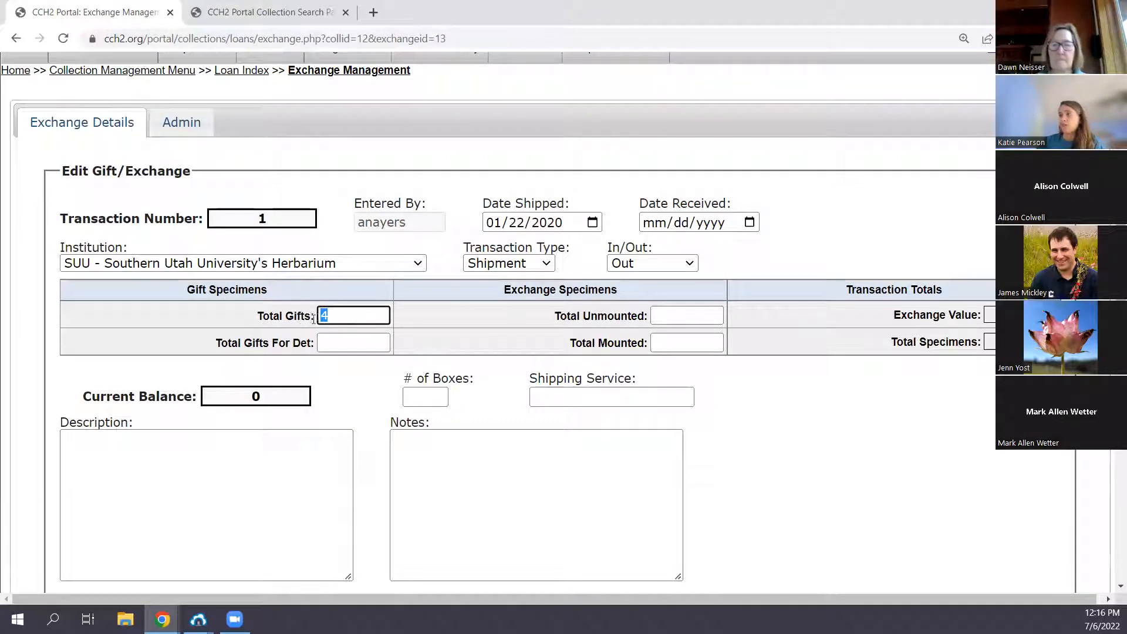
{"action": "left_click", "coordinate": [343, 315]}
{"action": "left_click", "coordinate": [687, 315]}
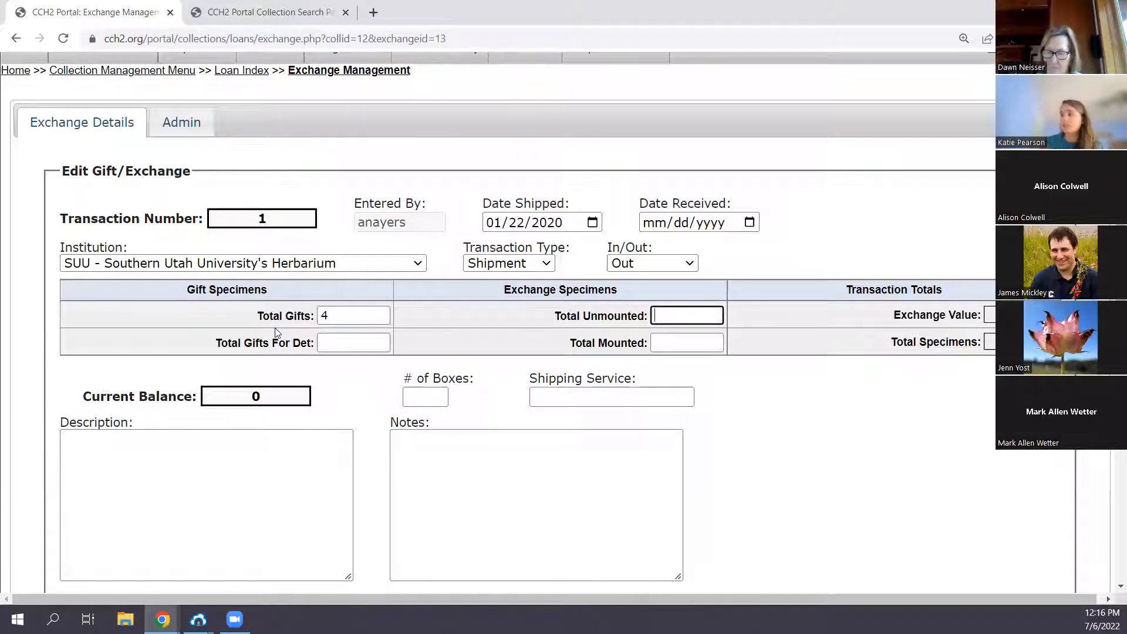
- Return to the gift and exchange records in the loan index and point out the SD and UCSC balances
{"action": "scroll", "coordinate": [217, 167], "scroll_direction": "up", "scroll_amount": 5}
{"action": "left_click", "coordinate": [248, 221]}
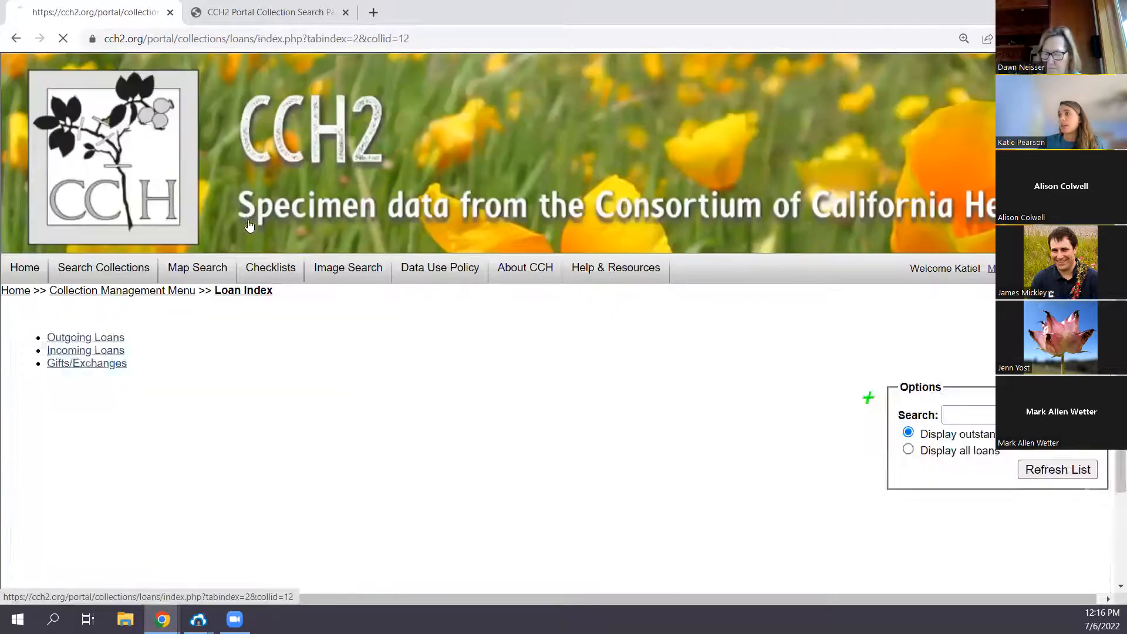
{"action": "scroll", "coordinate": [249, 229], "scroll_direction": "down", "scroll_amount": 1}
{"action": "left_click_drag", "start_coordinate": [152, 350], "coordinate": [172, 349]}
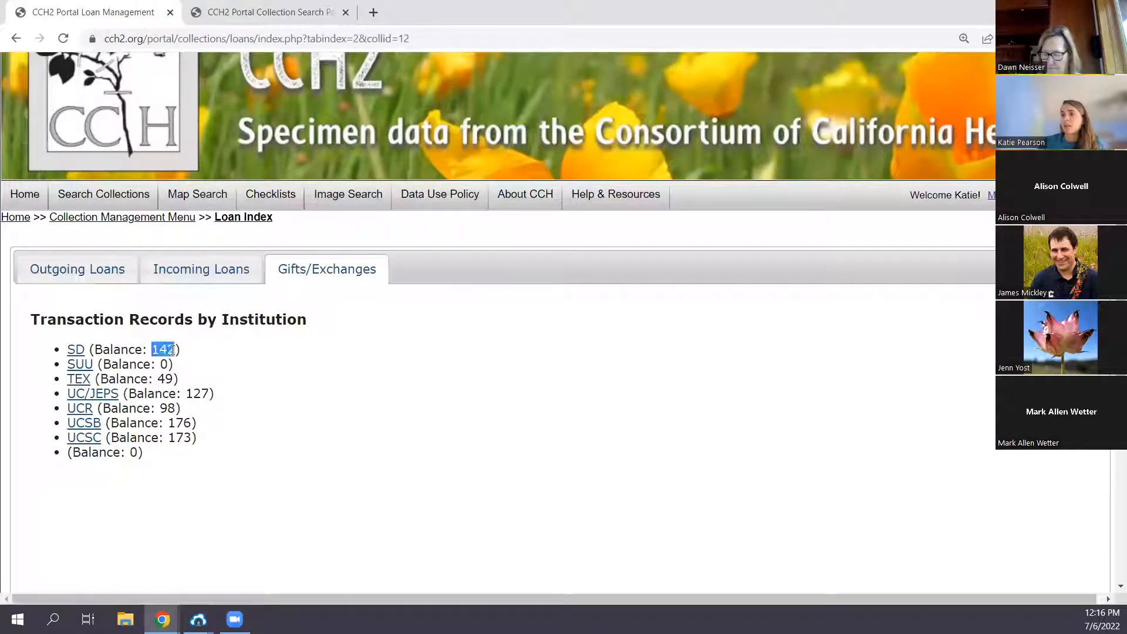
{"action": "left_click", "coordinate": [215, 444]}
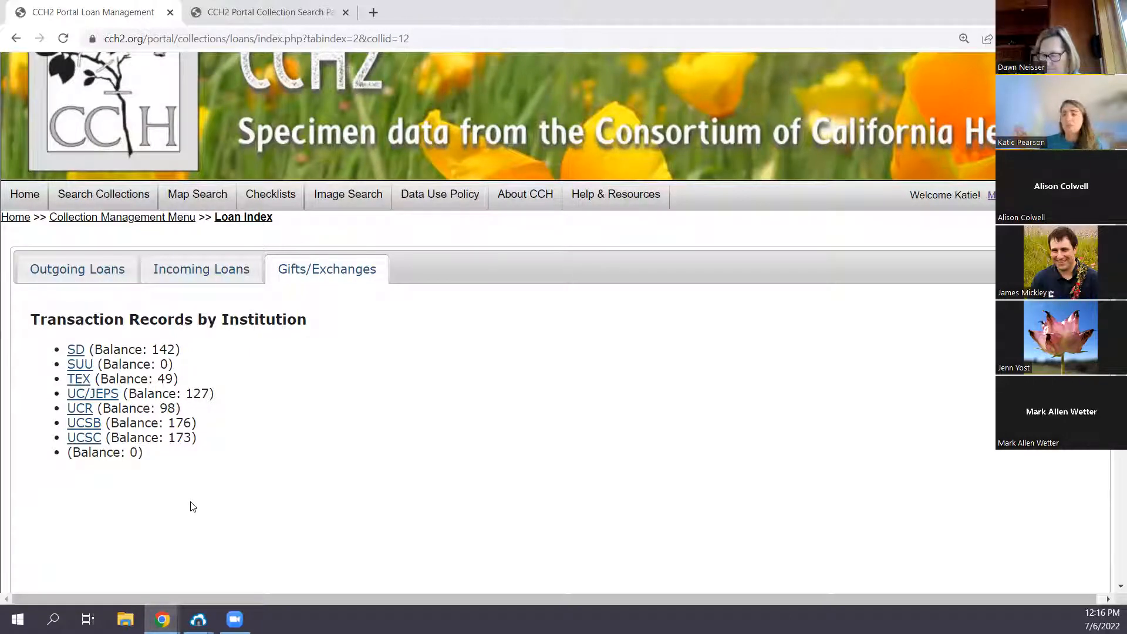
{"action": "left_click_drag", "start_coordinate": [204, 444], "coordinate": [165, 441]}
{"action": "left_click", "coordinate": [170, 449]}
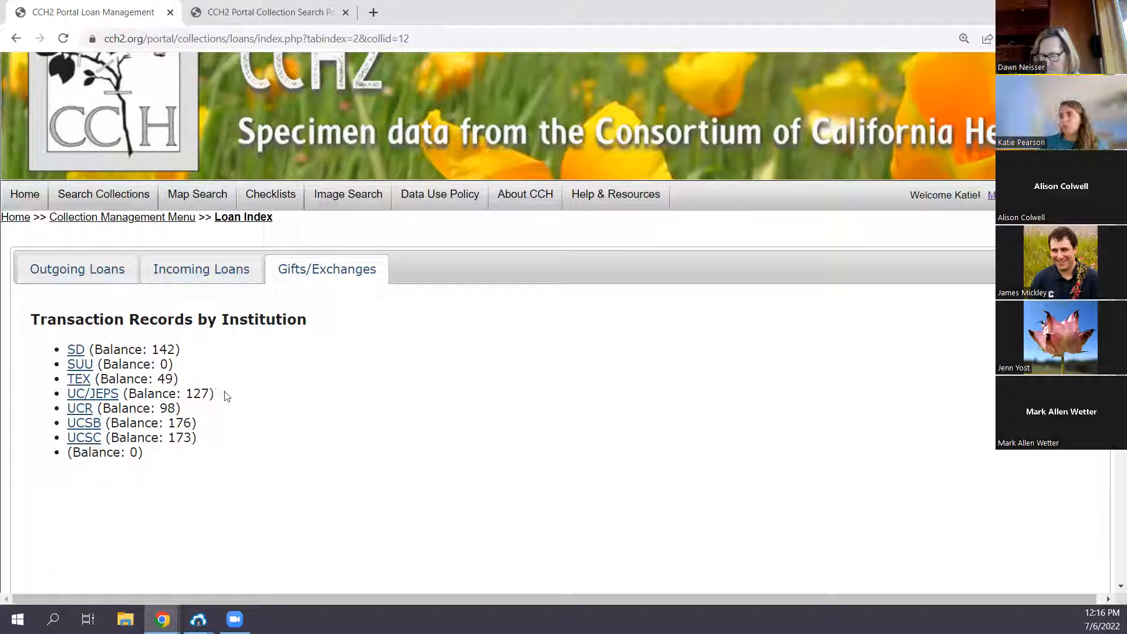
- Show the list of outstanding outgoing loans again
{"action": "scroll", "coordinate": [205, 376], "scroll_direction": "up", "scroll_amount": 2}
{"action": "left_click", "coordinate": [97, 348]}
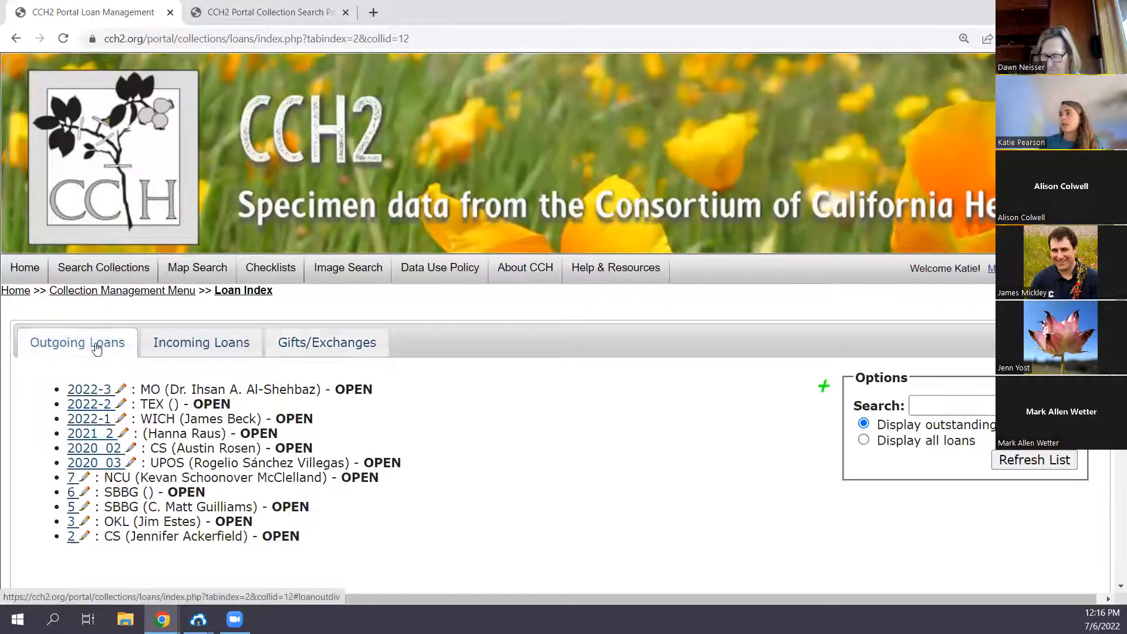
{"action": "scroll", "coordinate": [261, 345], "scroll_direction": "down", "scroll_amount": 1}
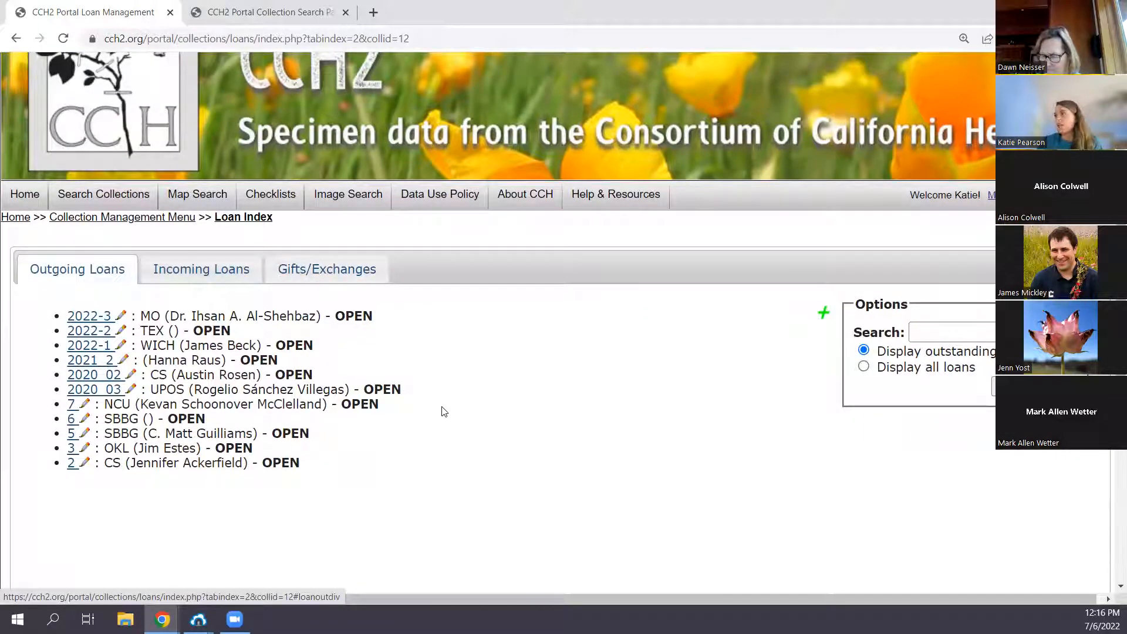
{"action": "scroll", "coordinate": [431, 442], "scroll_direction": "down", "scroll_amount": 1}
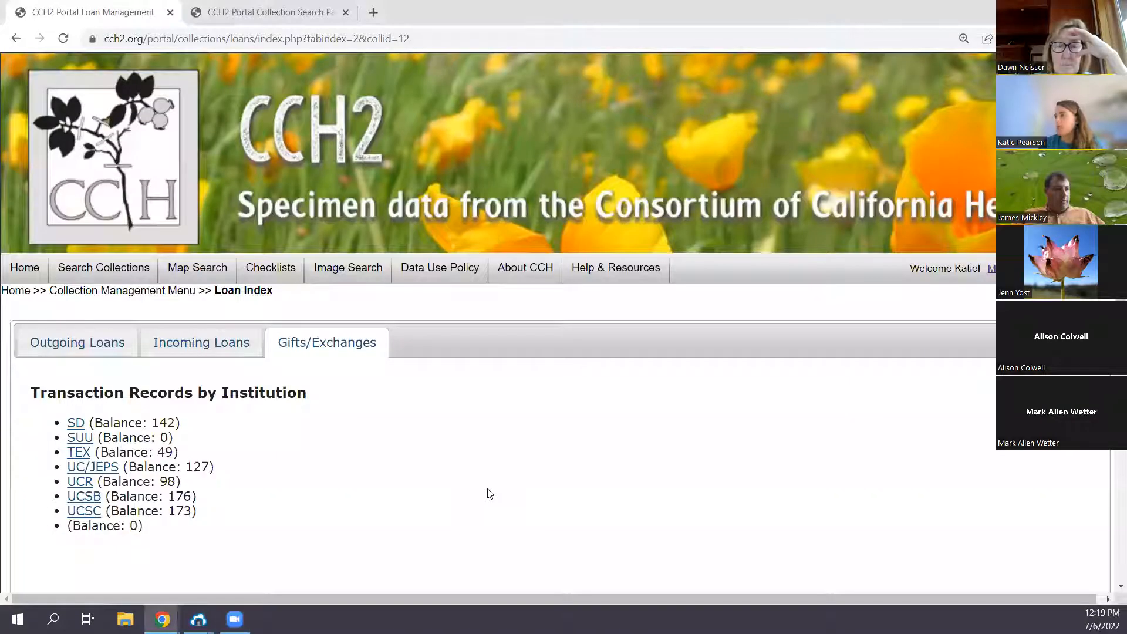
- Create a new gift/exchange transaction of type Adjustment for the Bureau of Land Management
{"action": "scroll", "coordinate": [516, 493], "scroll_direction": "down", "scroll_amount": 2}
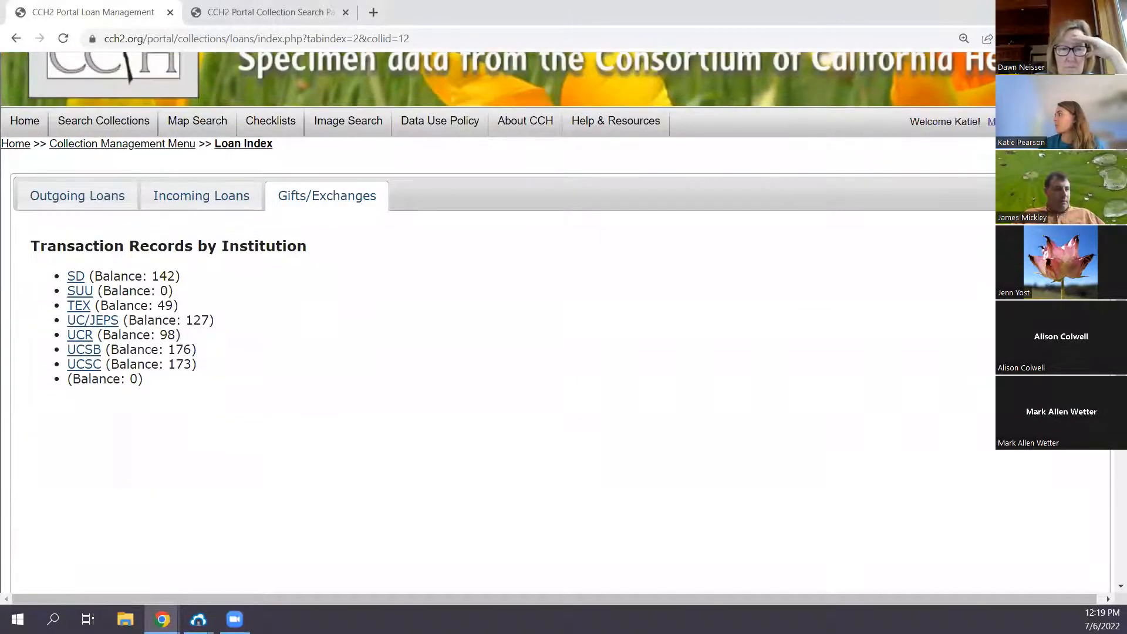
{"action": "left_click", "coordinate": [1078, 235]}
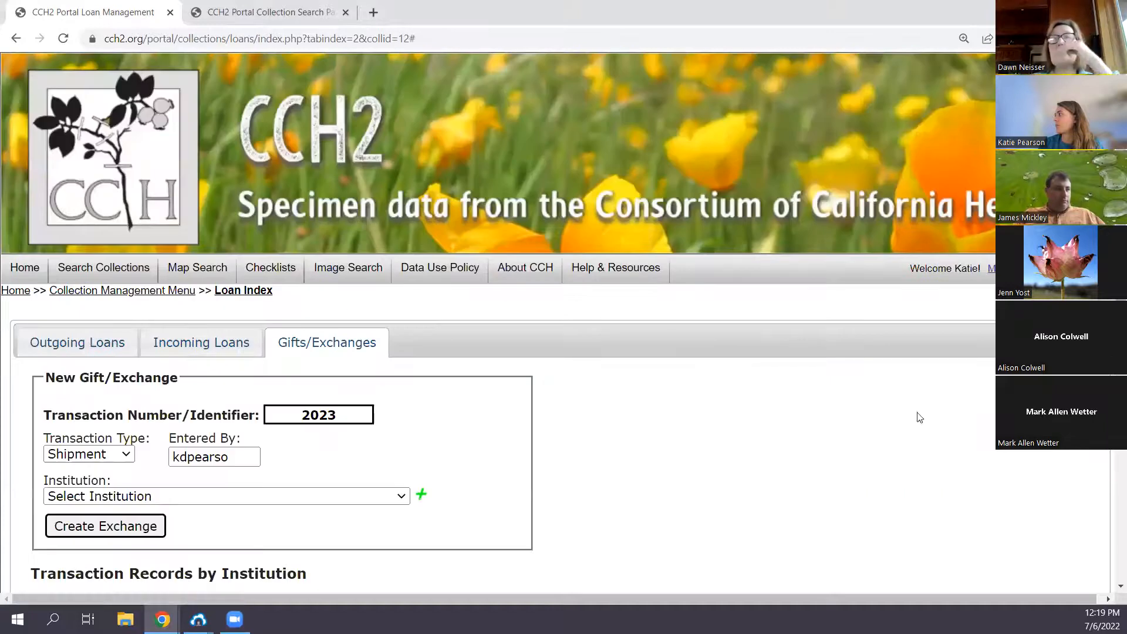
{"action": "scroll", "coordinate": [616, 402], "scroll_direction": "down", "scroll_amount": 1}
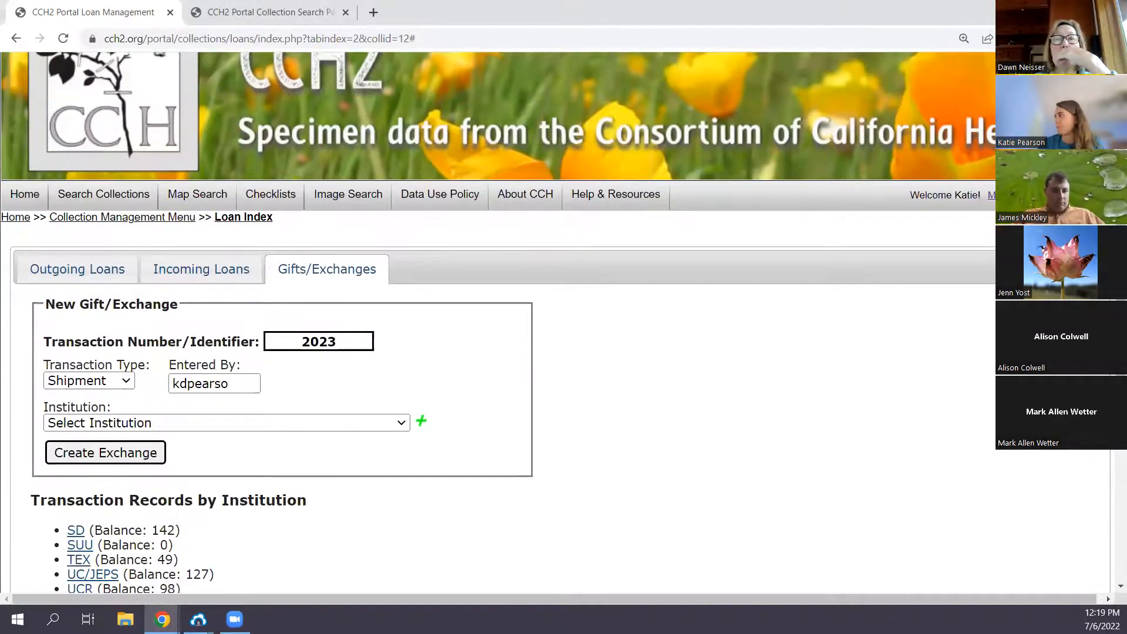
{"action": "scroll", "coordinate": [669, 387], "scroll_direction": "down", "scroll_amount": 1}
{"action": "left_click", "coordinate": [99, 306]}
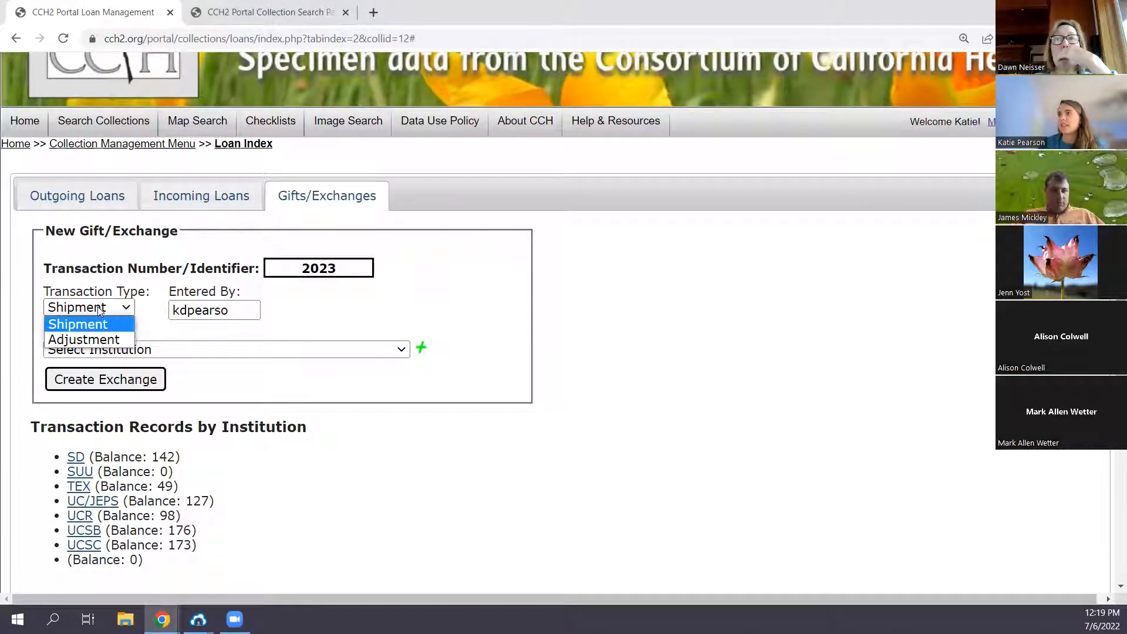
{"action": "left_click", "coordinate": [98, 341]}
{"action": "left_click", "coordinate": [99, 347]}
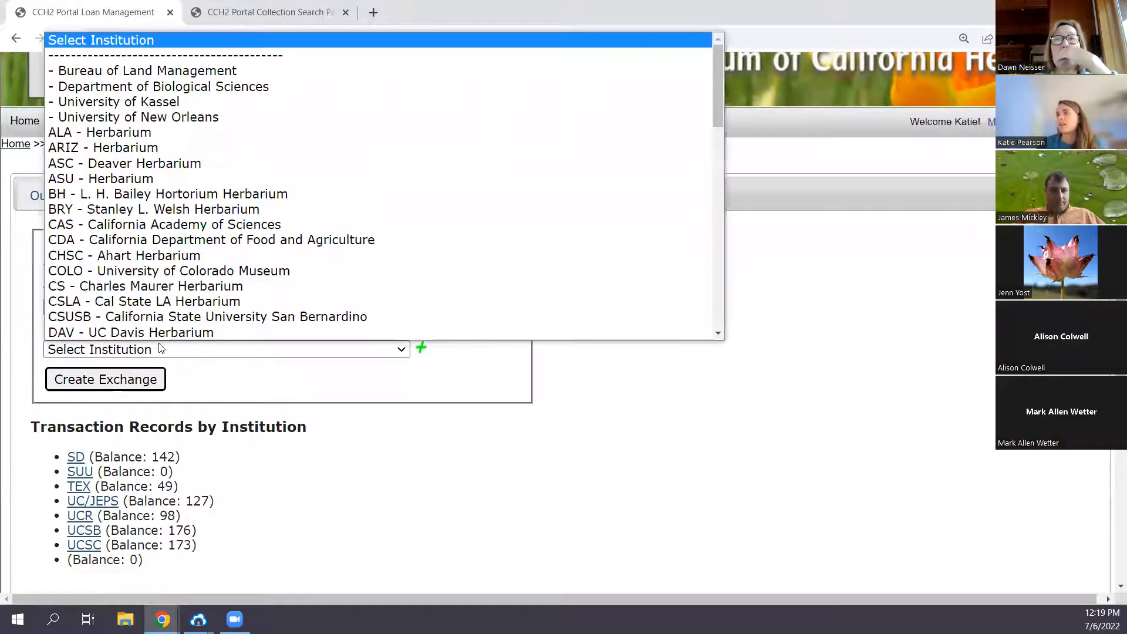
{"action": "left_click", "coordinate": [143, 72]}
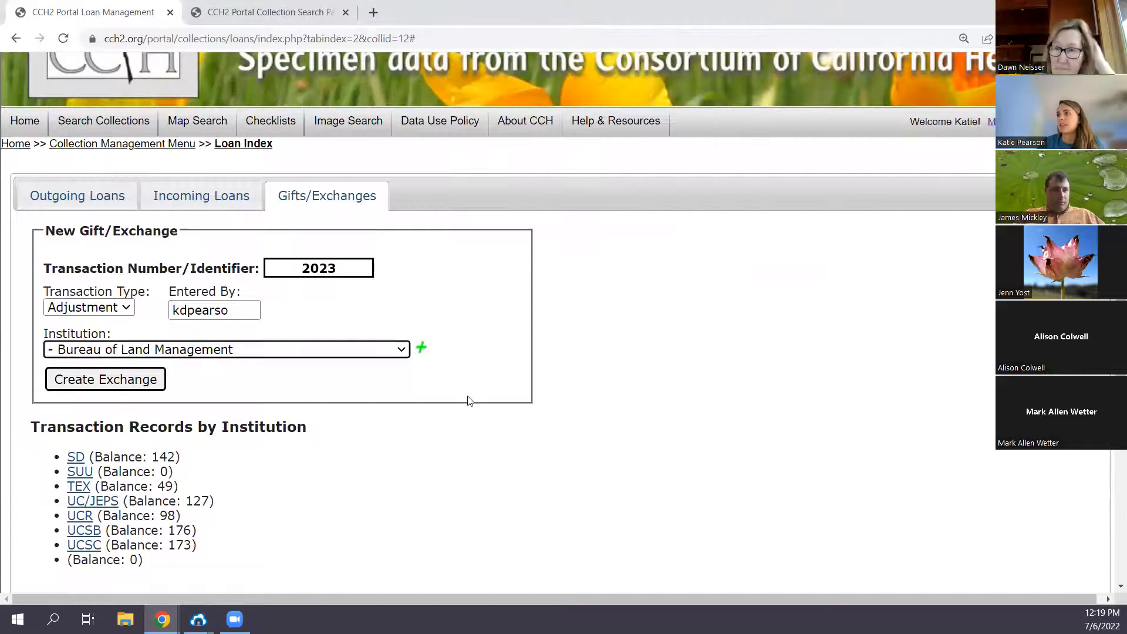
{"action": "left_click", "coordinate": [118, 381]}
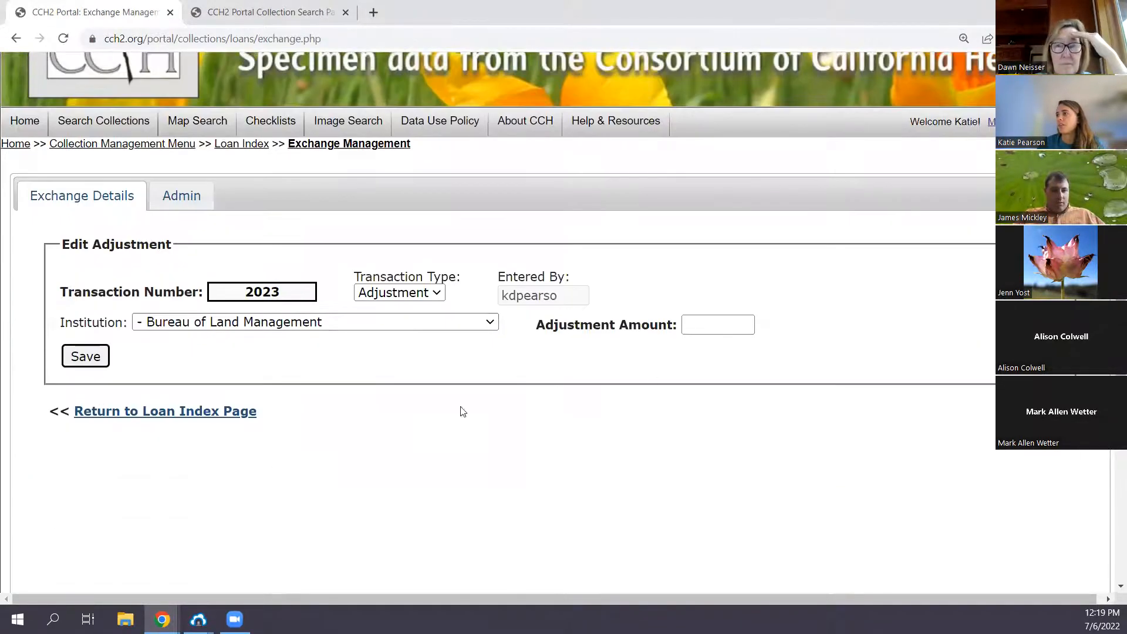
- Set the adjustment amount to -15, save the adjustment and return to the loan index
{"action": "left_click", "coordinate": [709, 327]}
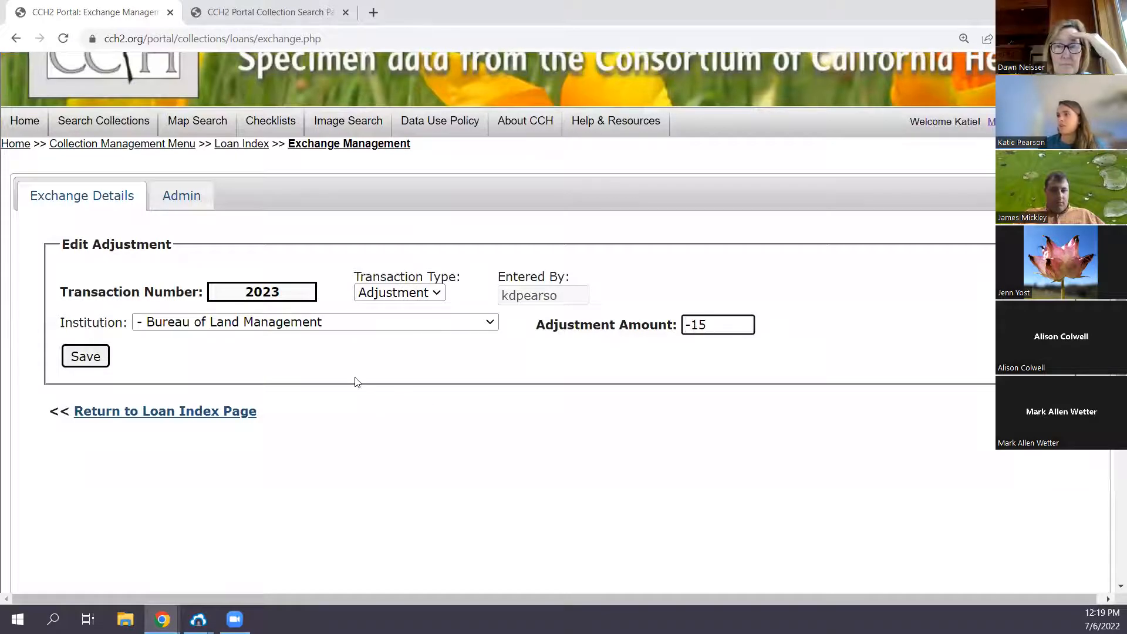
{"action": "left_click", "coordinate": [89, 364]}
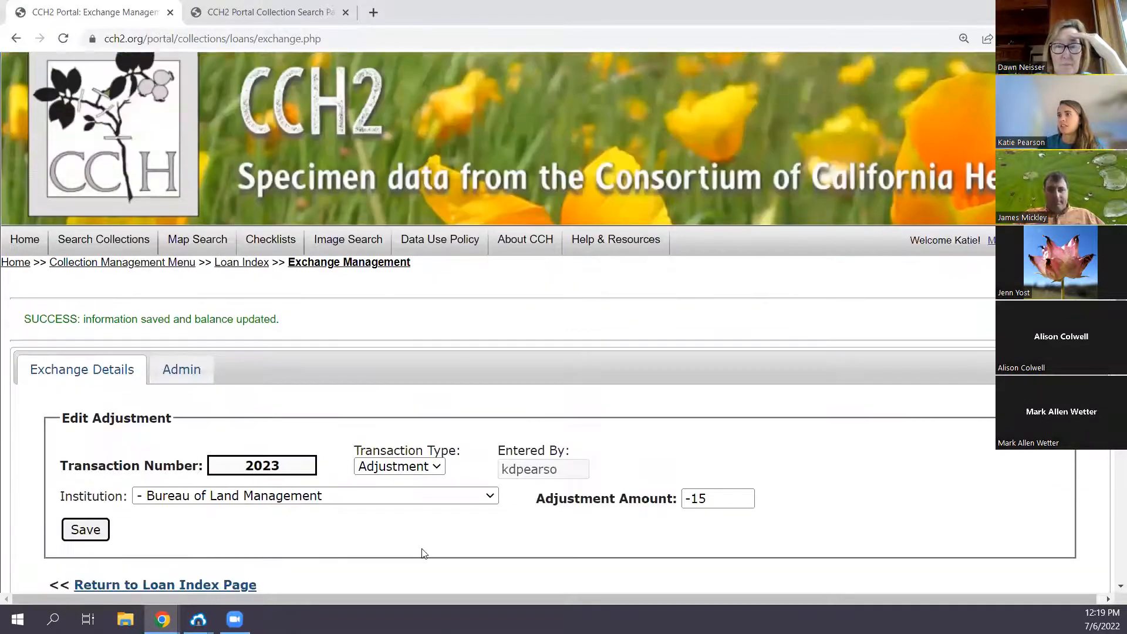
{"action": "scroll", "coordinate": [422, 553], "scroll_direction": "down", "scroll_amount": 3}
{"action": "left_click", "coordinate": [204, 393]}
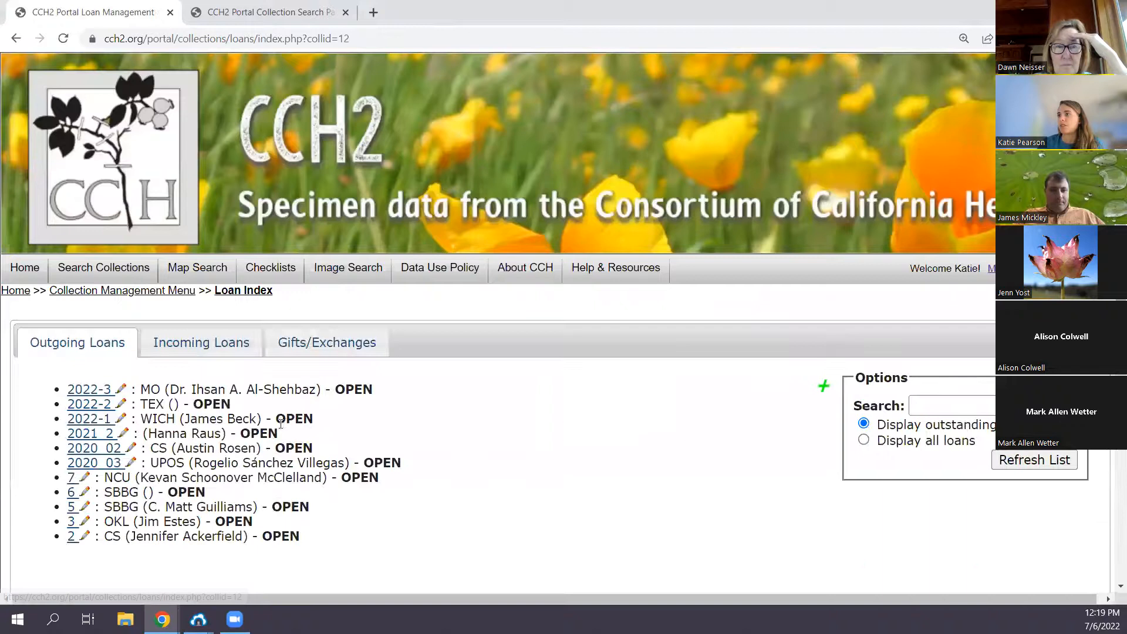
- Show the gift and exchange records by institution and highlight the balance entry of the new adjustment
{"action": "left_click", "coordinate": [327, 342]}
{"action": "scroll", "coordinate": [95, 356], "scroll_direction": "down", "scroll_amount": 1}
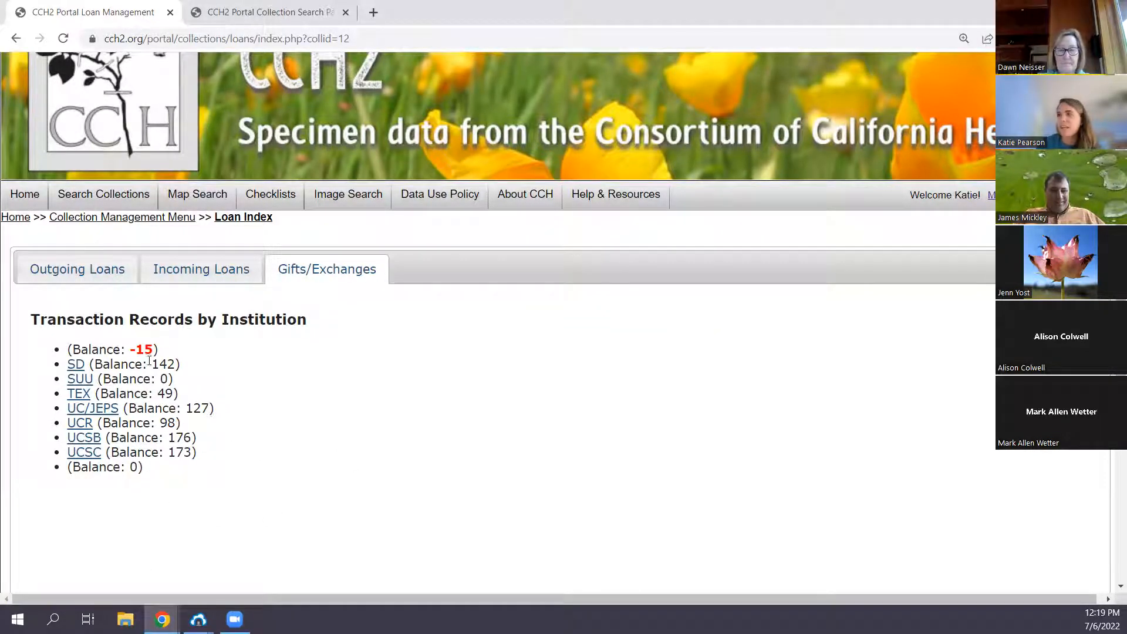
{"action": "left_click_drag", "start_coordinate": [65, 351], "coordinate": [159, 351]}
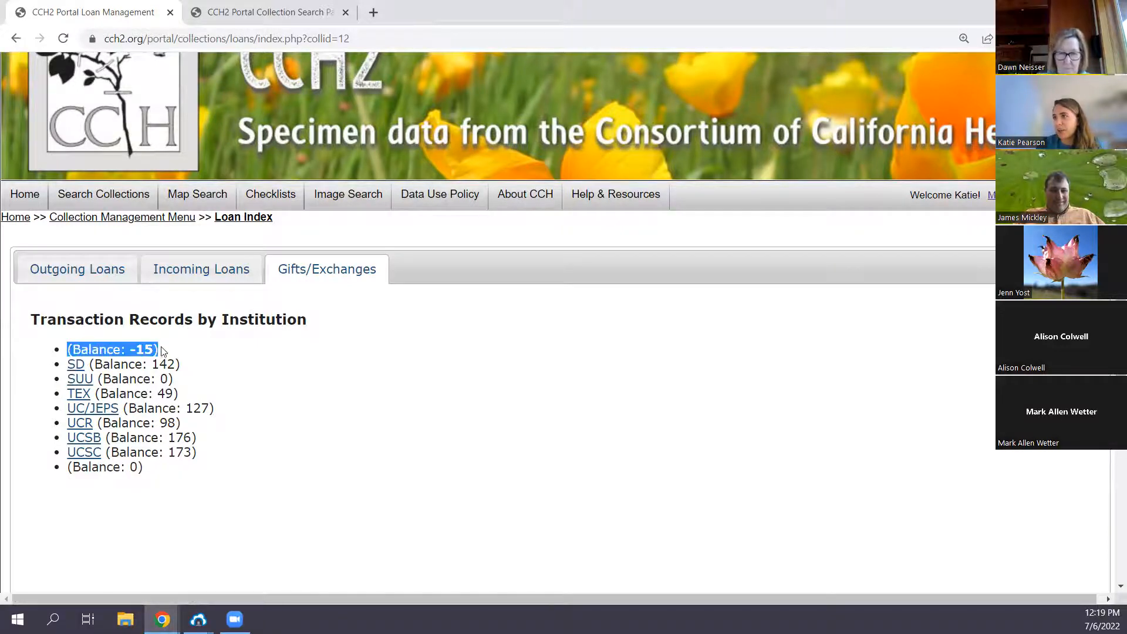
- Reopen the new gift/exchange form and look up Bureau of Land Management among the institution choices
{"action": "left_click", "coordinate": [94, 281]}
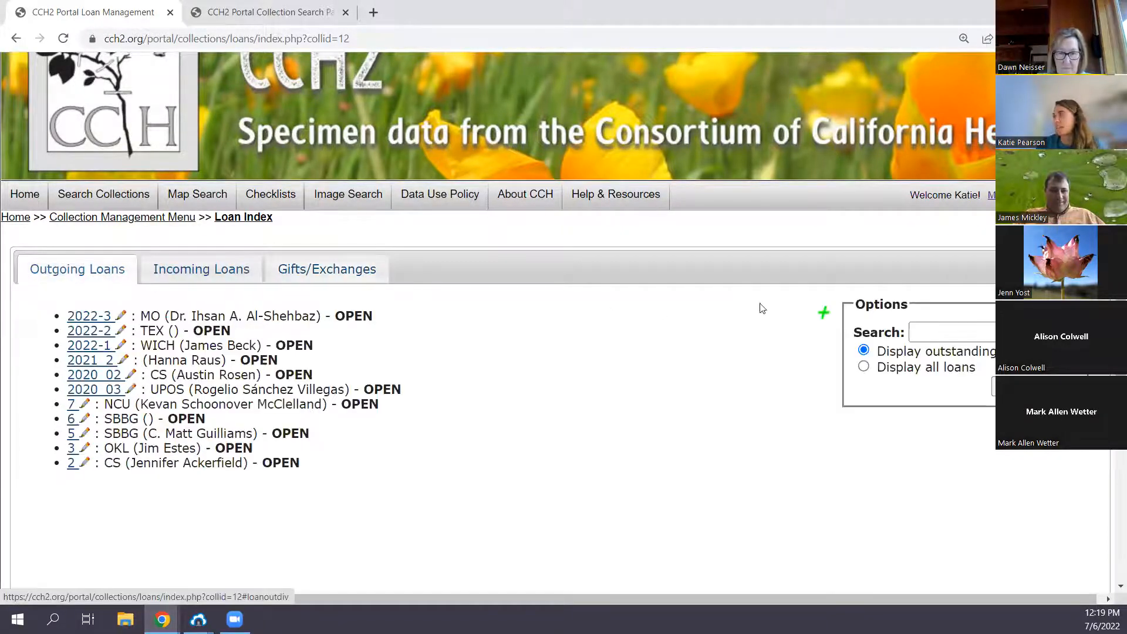
{"action": "left_click", "coordinate": [327, 269]}
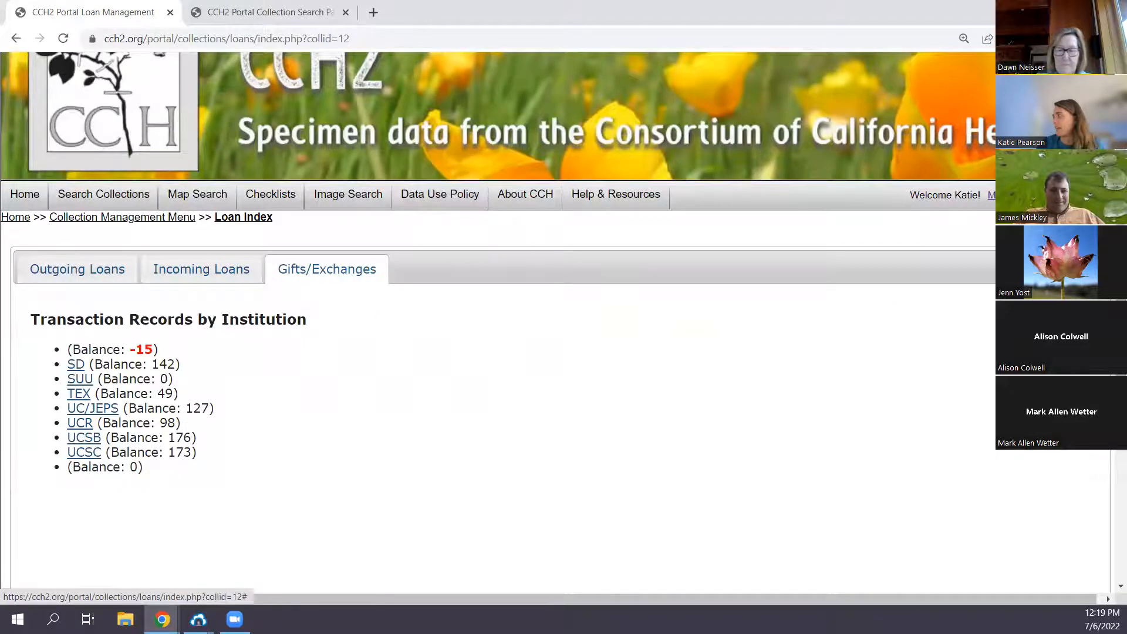
{"action": "left_click", "coordinate": [1074, 311]}
{"action": "left_click", "coordinate": [135, 496]}
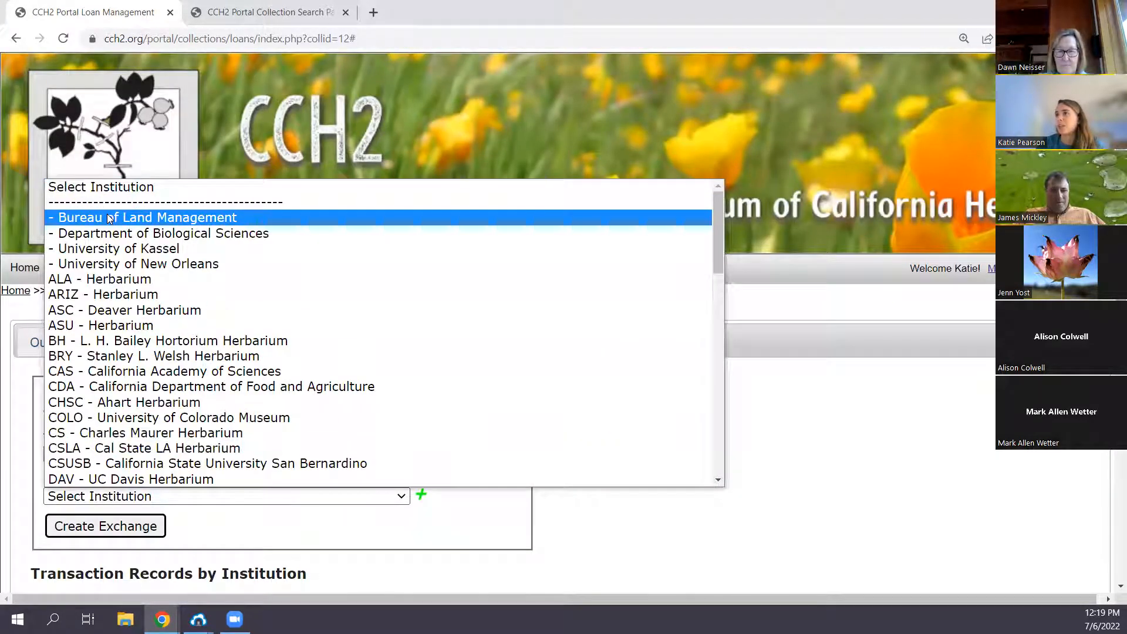
{"action": "left_click", "coordinate": [248, 530]}
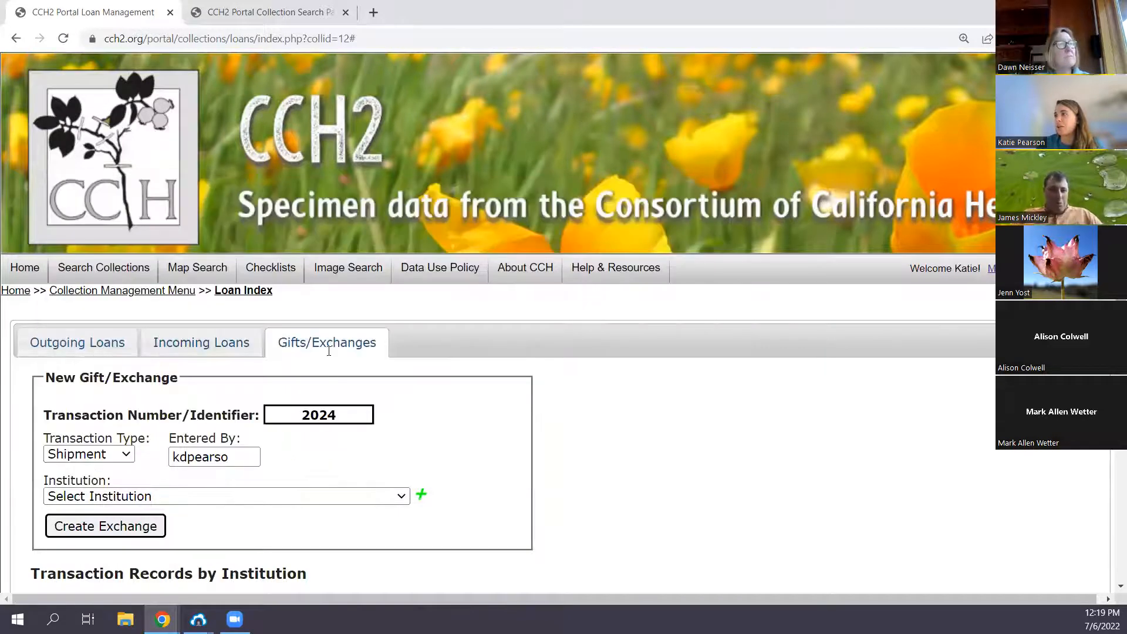
- Point out the missing institution code beside the first balance in the transaction records
{"action": "scroll", "coordinate": [326, 358], "scroll_direction": "down", "scroll_amount": 3}
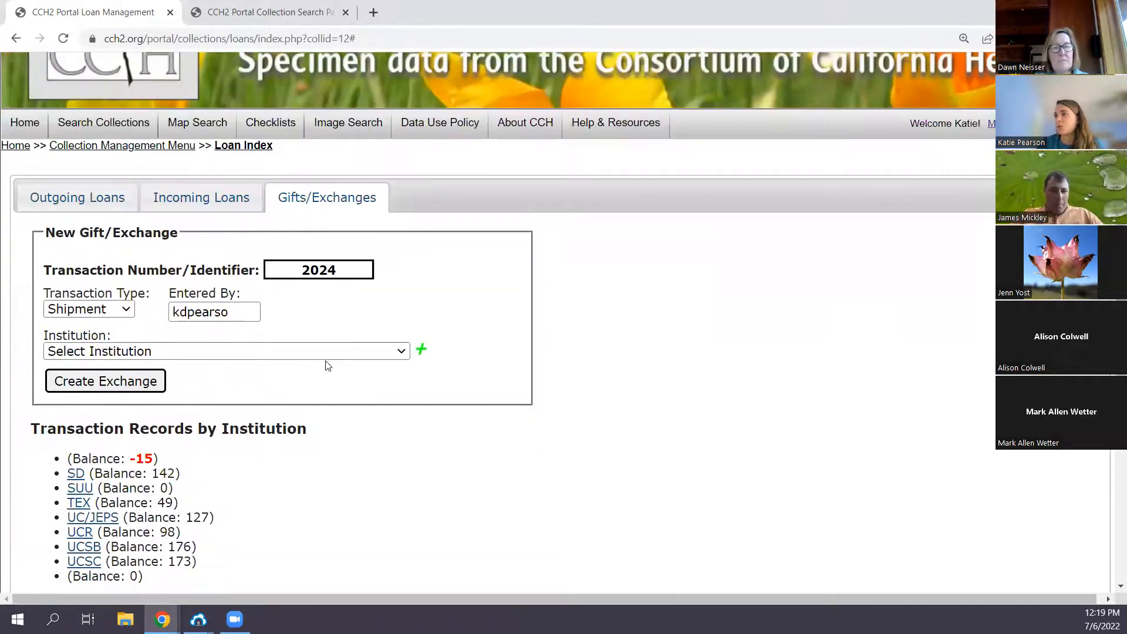
{"action": "left_click_drag", "start_coordinate": [166, 461], "coordinate": [68, 461]}
{"action": "left_click", "coordinate": [67, 461]}
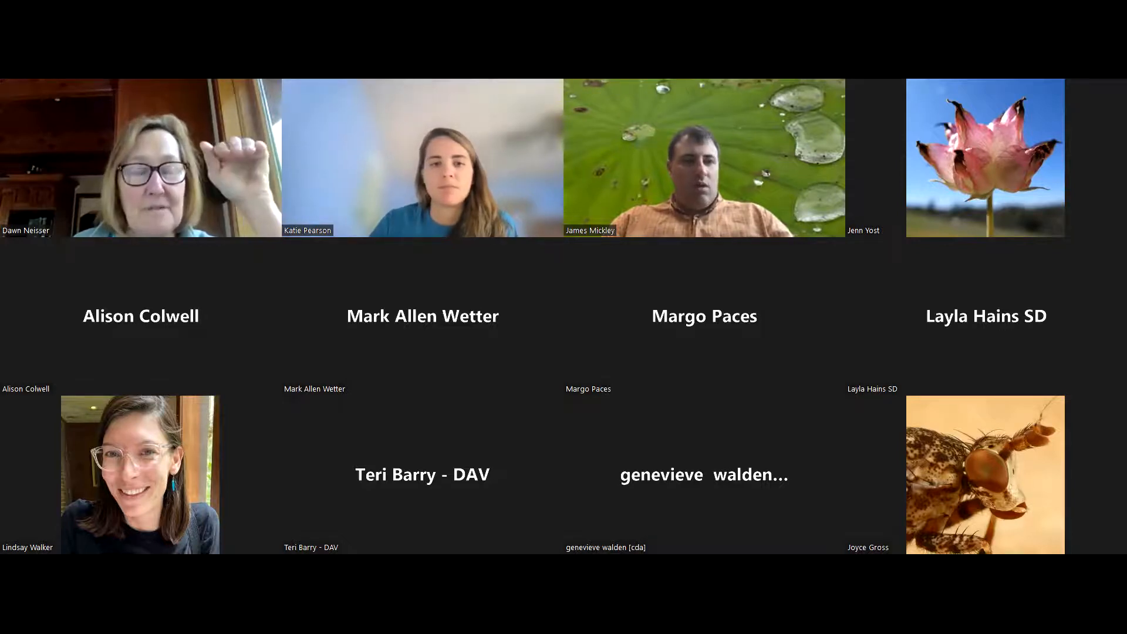
- Examine the details form of outgoing loan 2022-3 to the Missouri Botanic Garden, down to its paperwork options
{"action": "scroll", "coordinate": [445, 463], "scroll_direction": "up", "scroll_amount": 8}
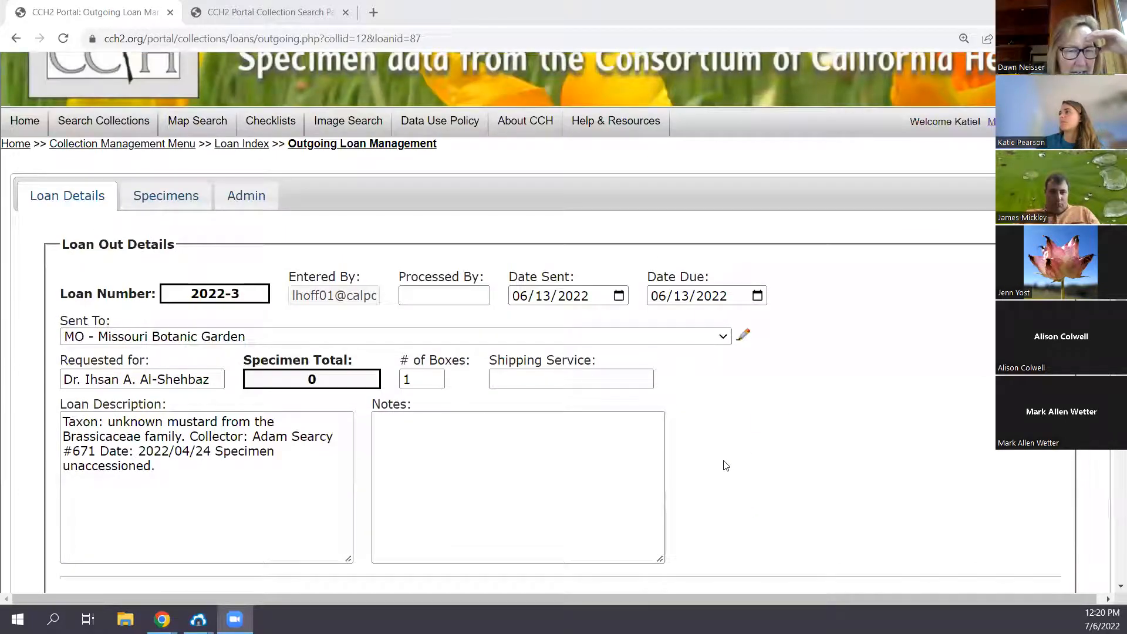
{"action": "scroll", "coordinate": [727, 463], "scroll_direction": "down", "scroll_amount": 2}
{"action": "scroll", "coordinate": [727, 463], "scroll_direction": "down", "scroll_amount": 4}
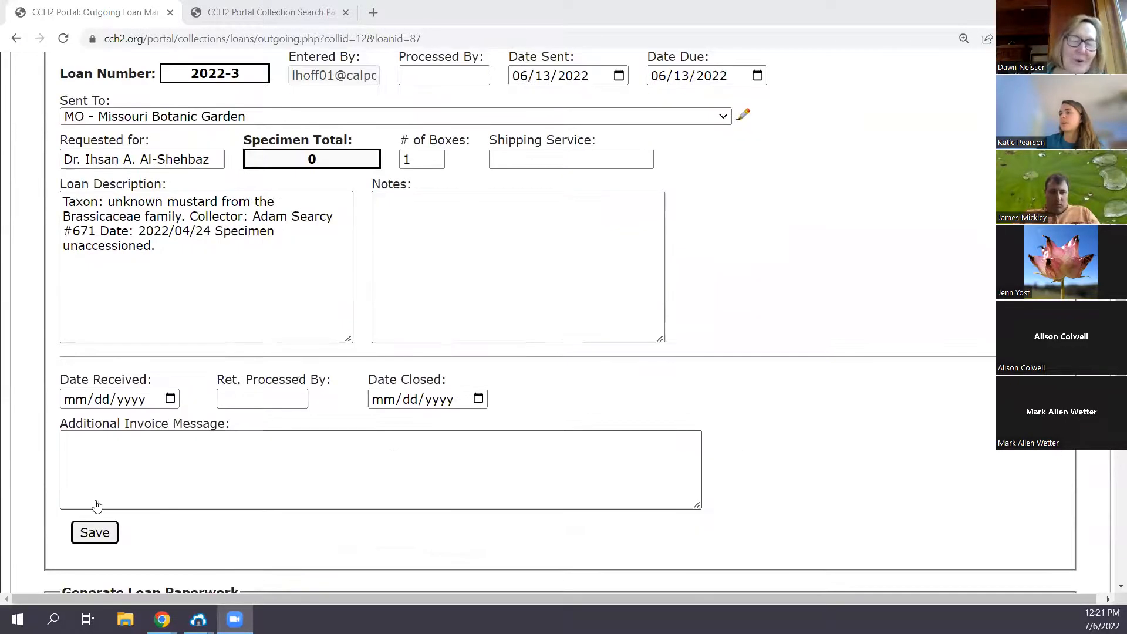
{"action": "scroll", "coordinate": [115, 495], "scroll_direction": "up", "scroll_amount": 1}
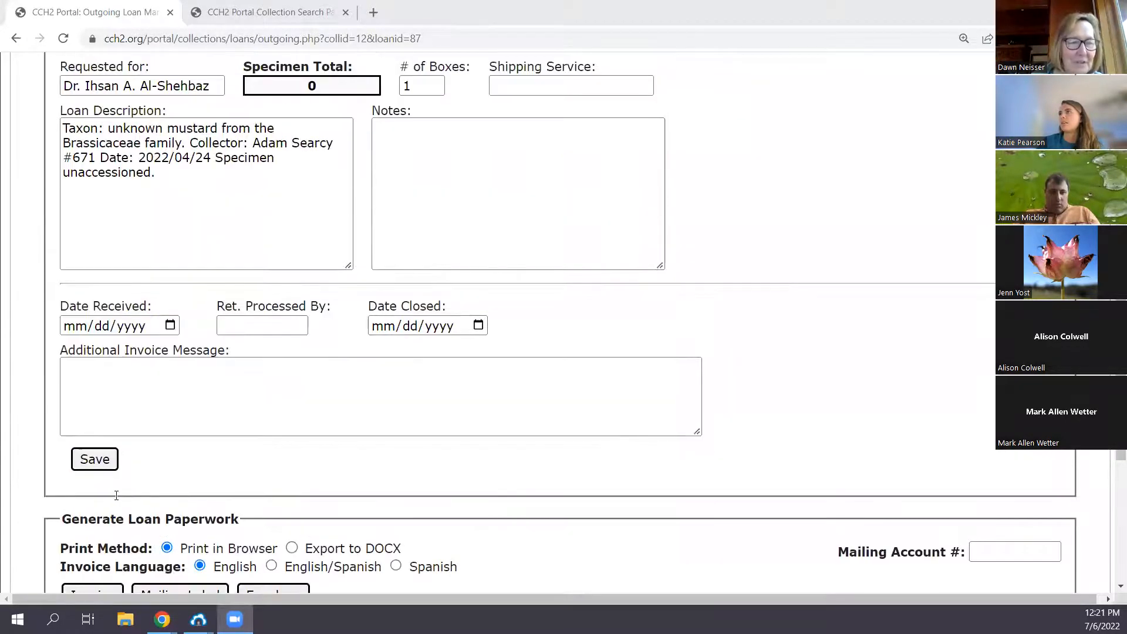
{"action": "scroll", "coordinate": [117, 494], "scroll_direction": "up", "scroll_amount": 2}
{"action": "scroll", "coordinate": [116, 495], "scroll_direction": "down", "scroll_amount": 5}
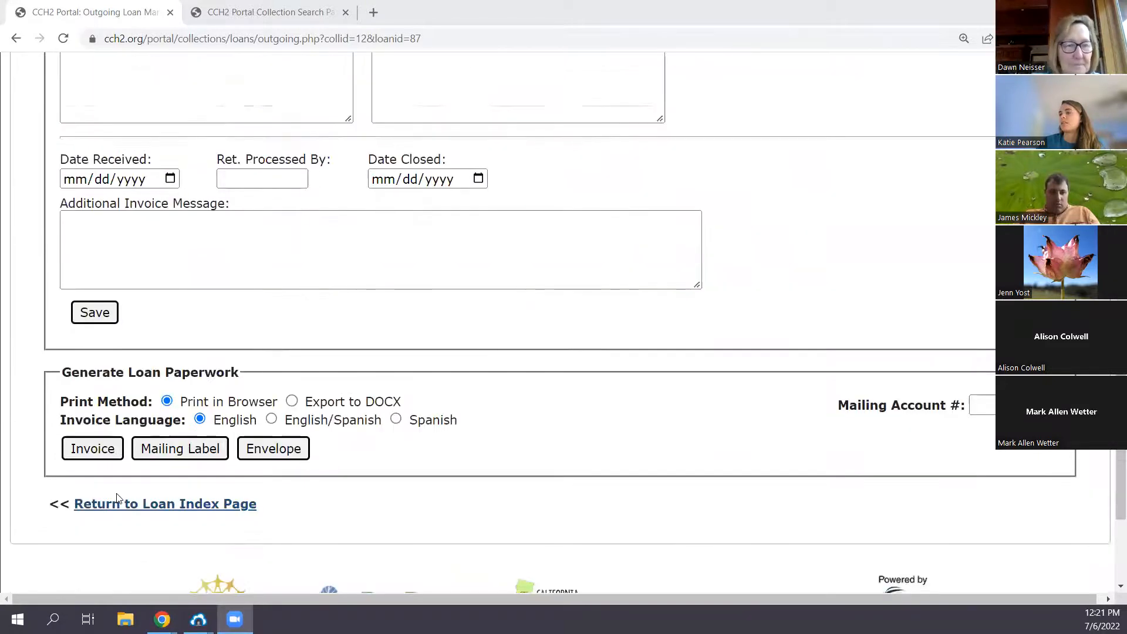
{"action": "scroll", "coordinate": [116, 495], "scroll_direction": "up", "scroll_amount": 7}
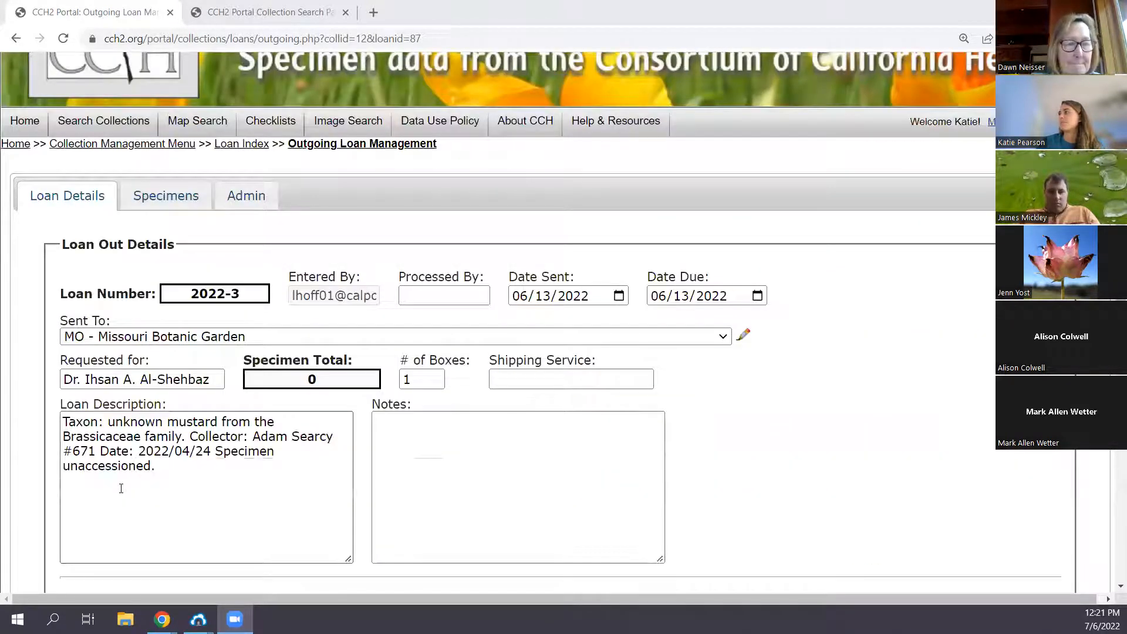
- Point out the year in loan 2022-3's due date and review the receiving and closing date fields
{"action": "left_click", "coordinate": [698, 293]}
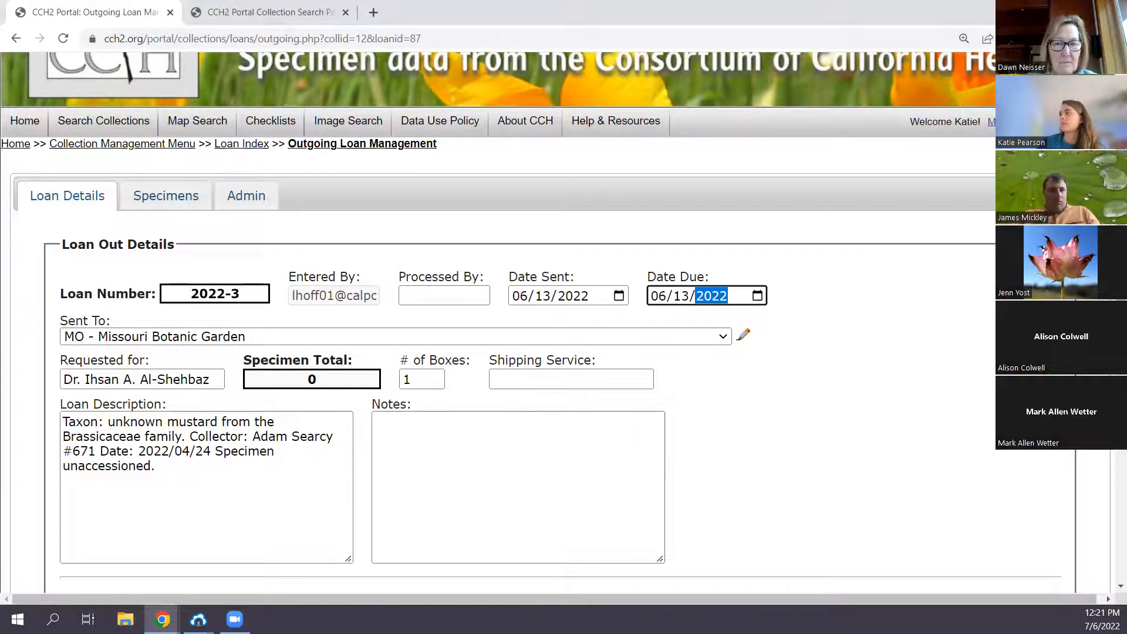
{"action": "scroll", "coordinate": [149, 390], "scroll_direction": "down", "scroll_amount": 5}
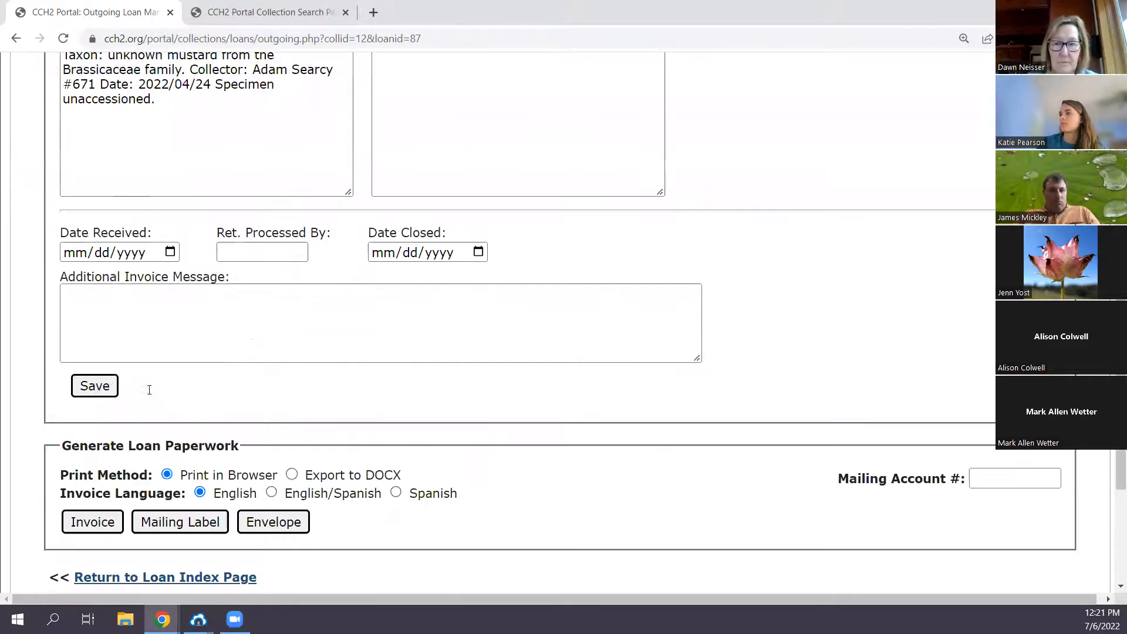
{"action": "scroll", "coordinate": [154, 391], "scroll_direction": "up", "scroll_amount": 2}
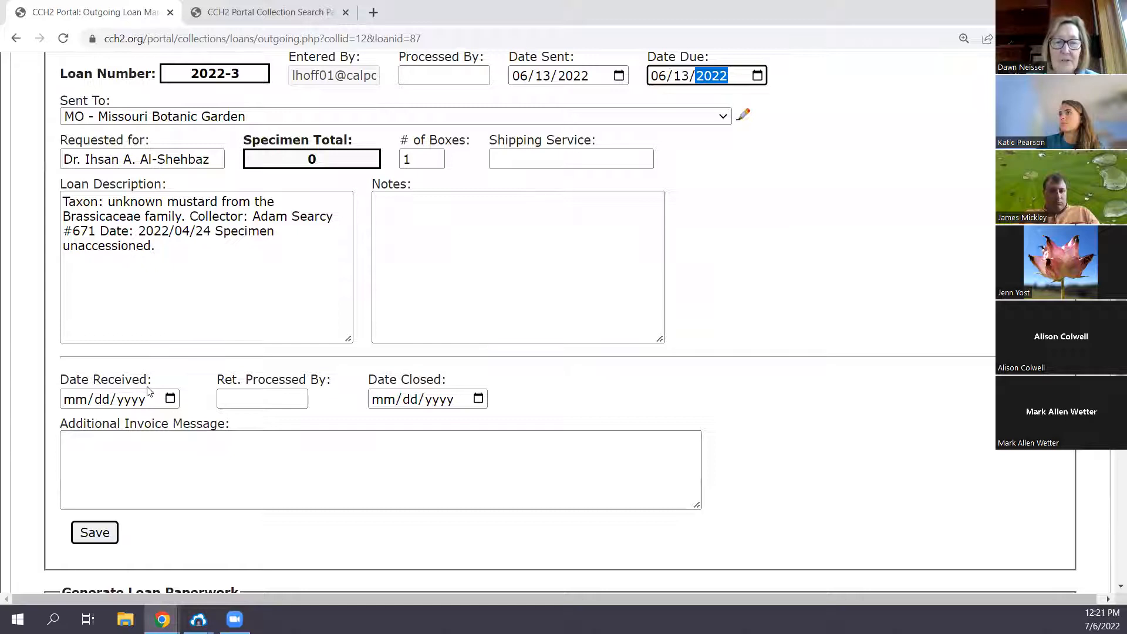
{"action": "scroll", "coordinate": [149, 389], "scroll_direction": "up", "scroll_amount": 1}
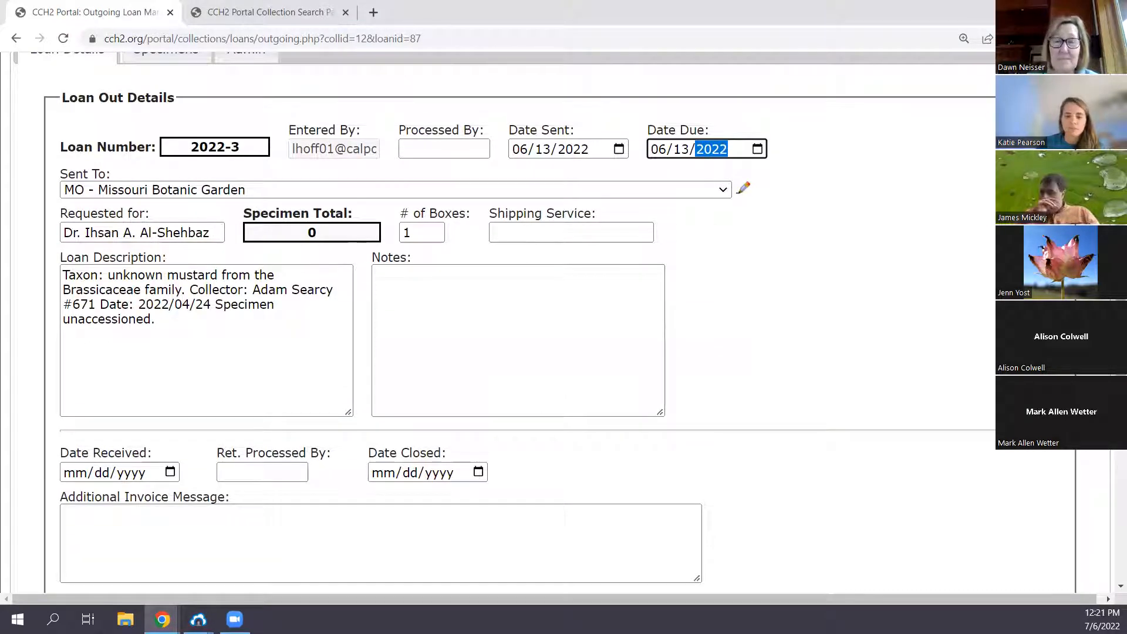